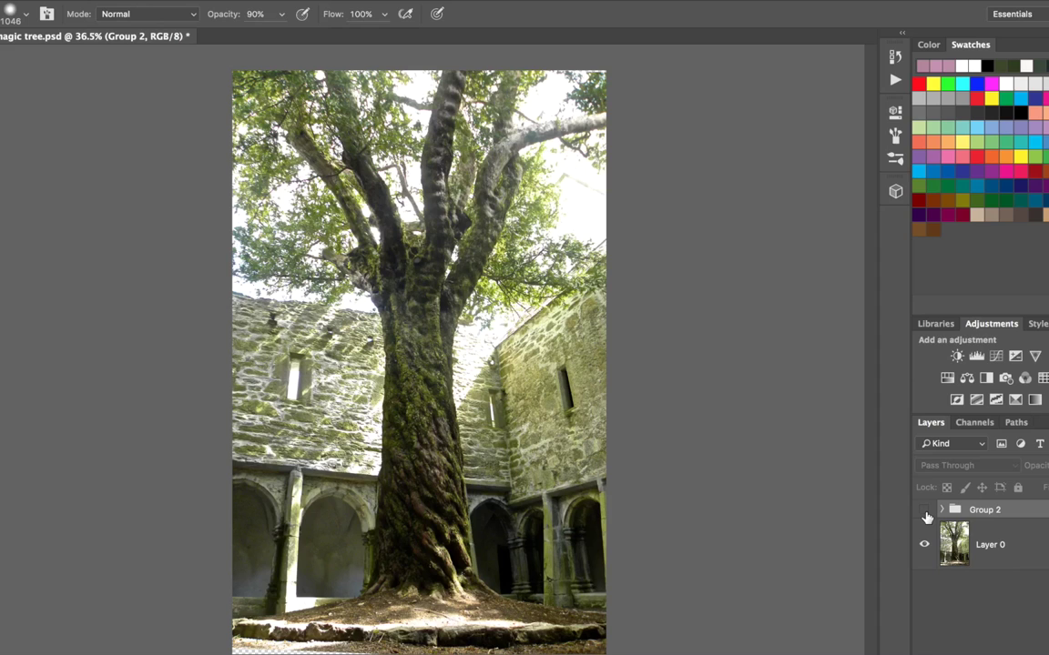
Switch the visibility of Group 2 to compare the edited image with the original tree photo
{"action": "left_click", "coordinate": [924, 513]}
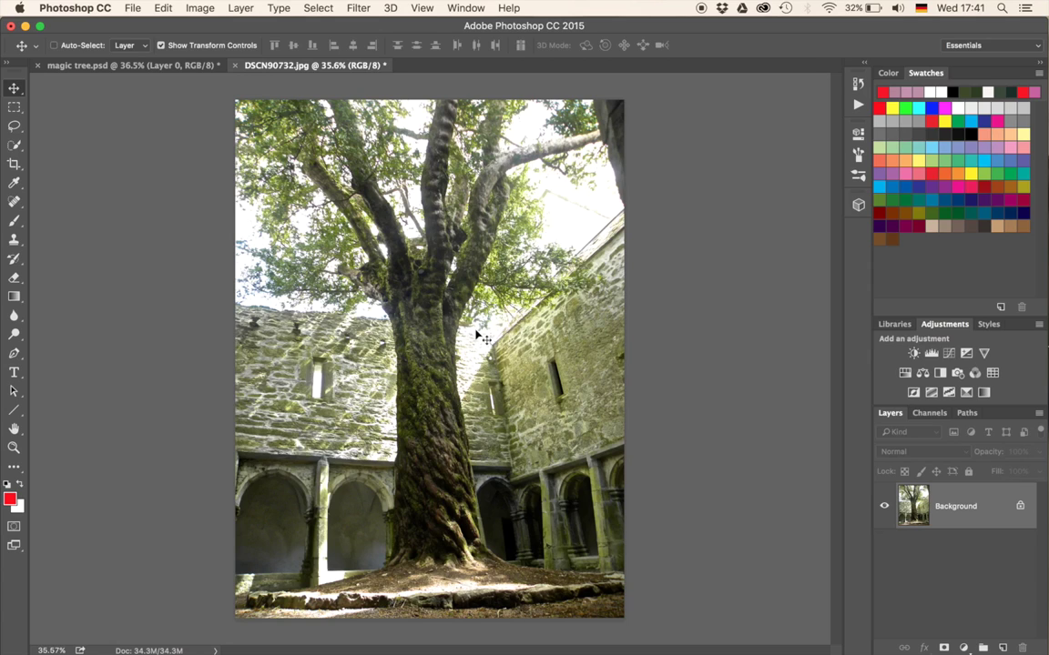
Duplicate the Background layer, and copy a lassoed patch of the tree's lower-left foliage from the duplicate onto its own layer
{"action": "key", "text": "ctrl+j"}
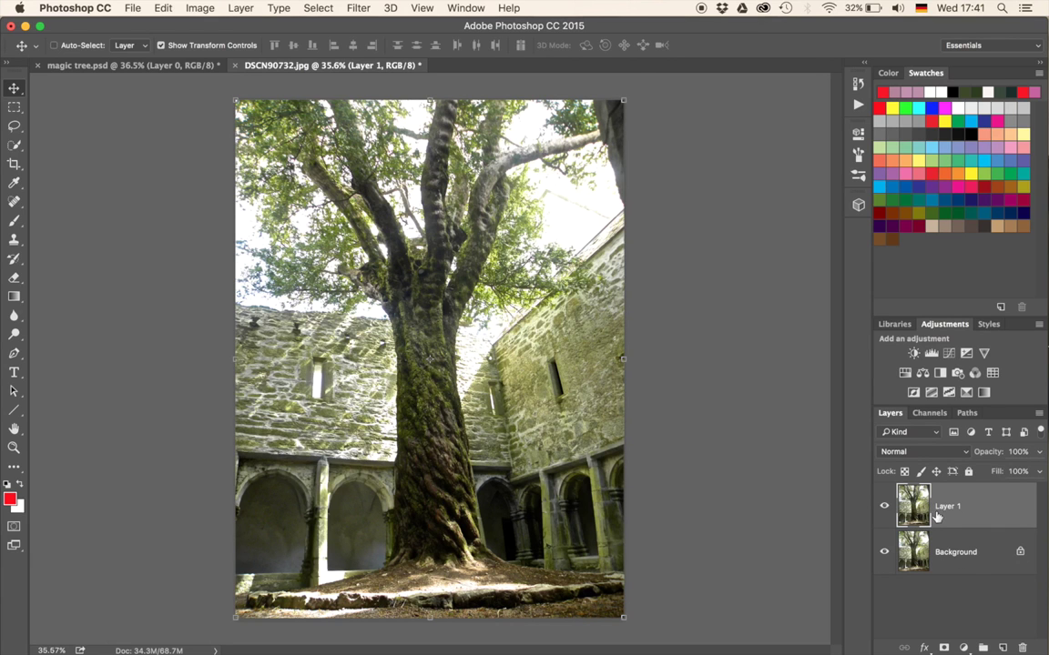
{"action": "scroll", "coordinate": [298, 237], "scroll_direction": "up", "scroll_amount": 4}
{"action": "left_click_drag", "start_coordinate": [244, 274], "coordinate": [491, 356]}
{"action": "key", "text": "l"}
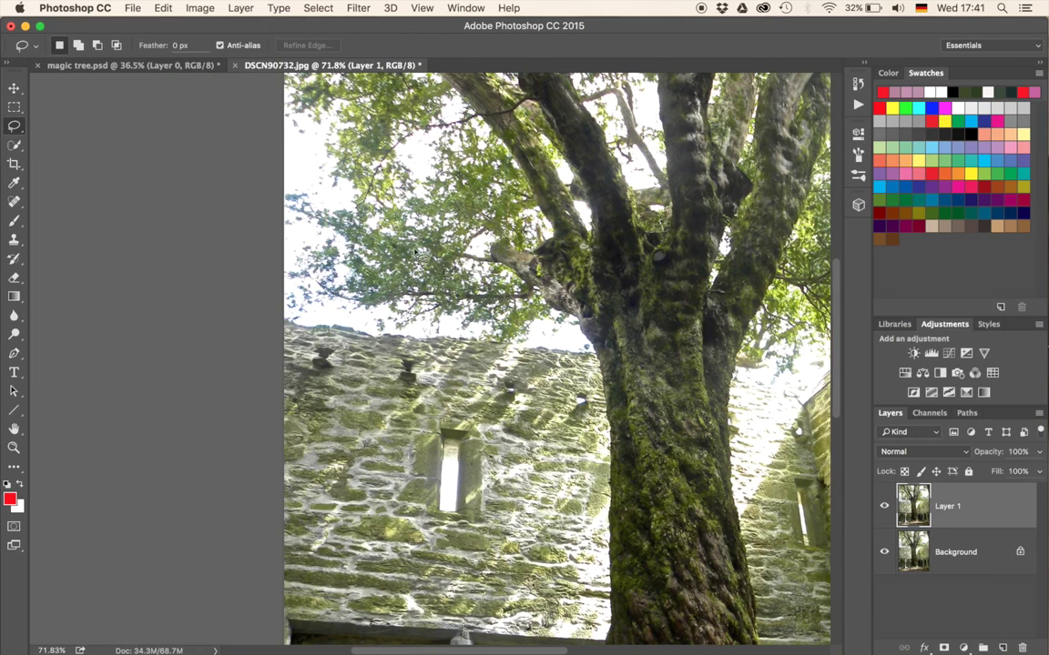
{"action": "mouse_move", "coordinate": [307, 238]}
{"action": "left_mouse_down"}
{"action": "mouse_move", "coordinate": [292, 275]}
{"action": "mouse_move", "coordinate": [323, 311]}
{"action": "mouse_move", "coordinate": [400, 328]}
{"action": "mouse_move", "coordinate": [508, 328]}
{"action": "left_mouse_up"}
{"action": "mouse_move", "coordinate": [465, 297]}
{"action": "left_mouse_down"}
{"action": "mouse_move", "coordinate": [478, 265]}
{"action": "mouse_move", "coordinate": [492, 265]}
{"action": "left_mouse_up"}
{"action": "key", "text": "super+j"}
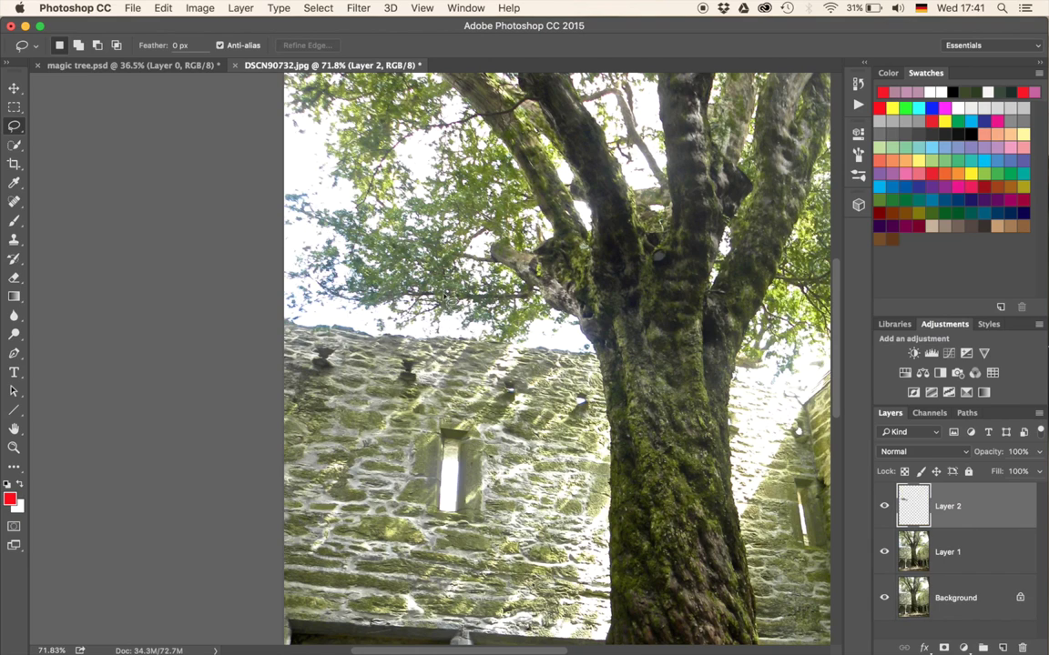
Move the copied foliage patch into the bright sky gap beneath the tree's right-hand branch
{"action": "key", "text": "v"}
{"action": "left_click_drag", "start_coordinate": [403, 293], "coordinate": [582, 260]}
{"action": "left_click_drag", "start_coordinate": [730, 329], "coordinate": [390, 397]}
{"action": "left_click_drag", "start_coordinate": [309, 329], "coordinate": [626, 210]}
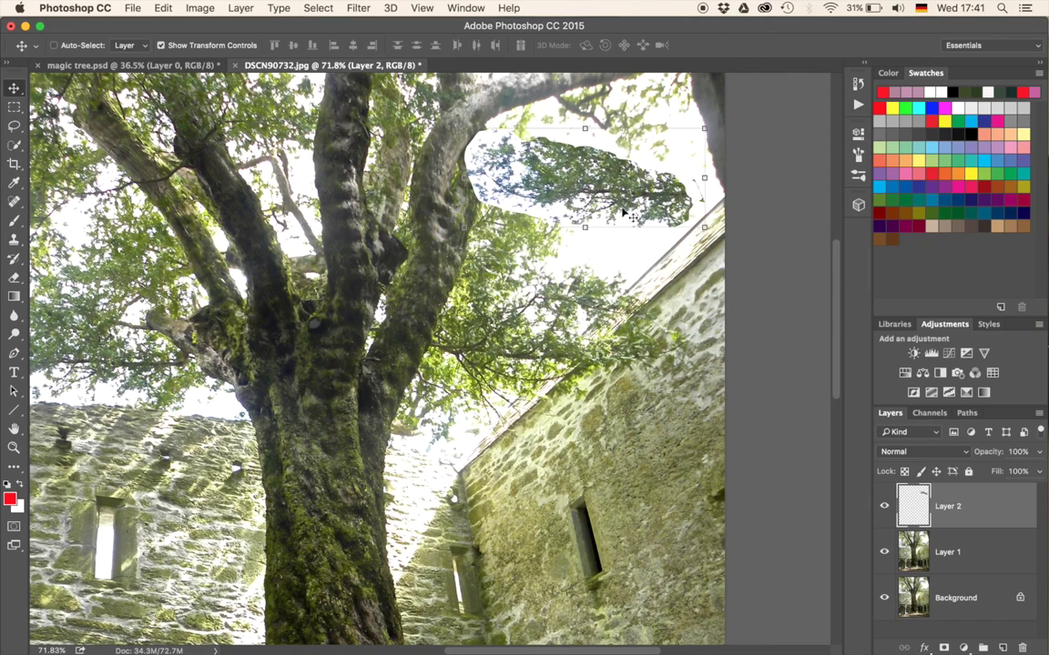
Flip the foliage patch with a height of about -122%, rotate it to about -14°, and fit it below the right-hand branch
{"action": "left_click_drag", "start_coordinate": [584, 131], "coordinate": [584, 328]}
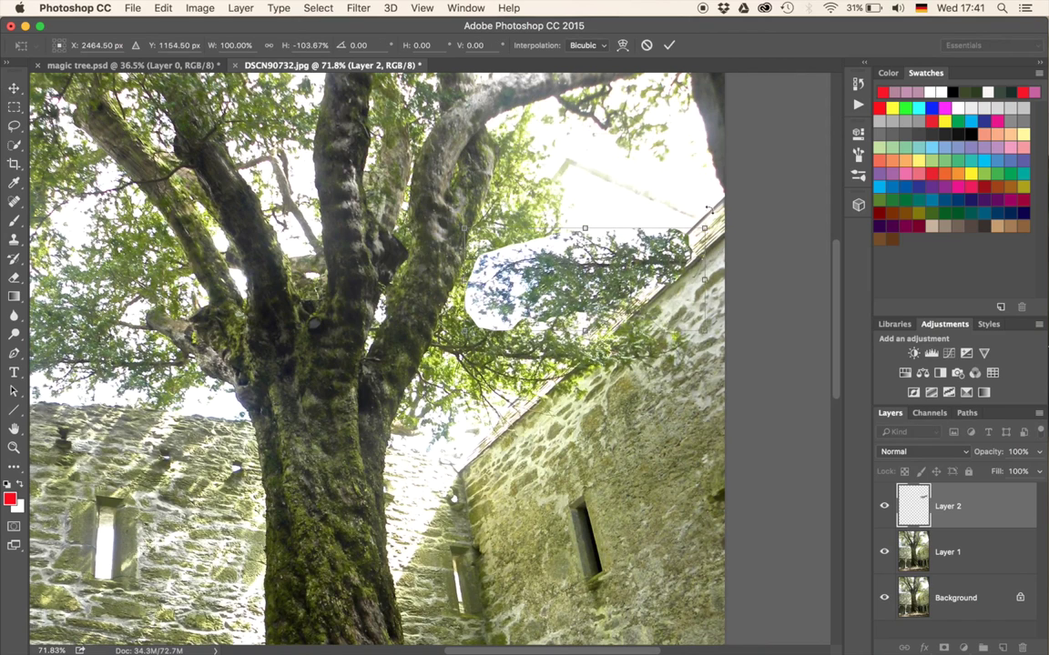
{"action": "left_click_drag", "start_coordinate": [712, 223], "coordinate": [466, 357]}
{"action": "left_click_drag", "start_coordinate": [580, 298], "coordinate": [641, 205]}
{"action": "left_click_drag", "start_coordinate": [618, 133], "coordinate": [617, 115]}
{"action": "scroll", "coordinate": [660, 258], "scroll_direction": "up", "scroll_amount": 5}
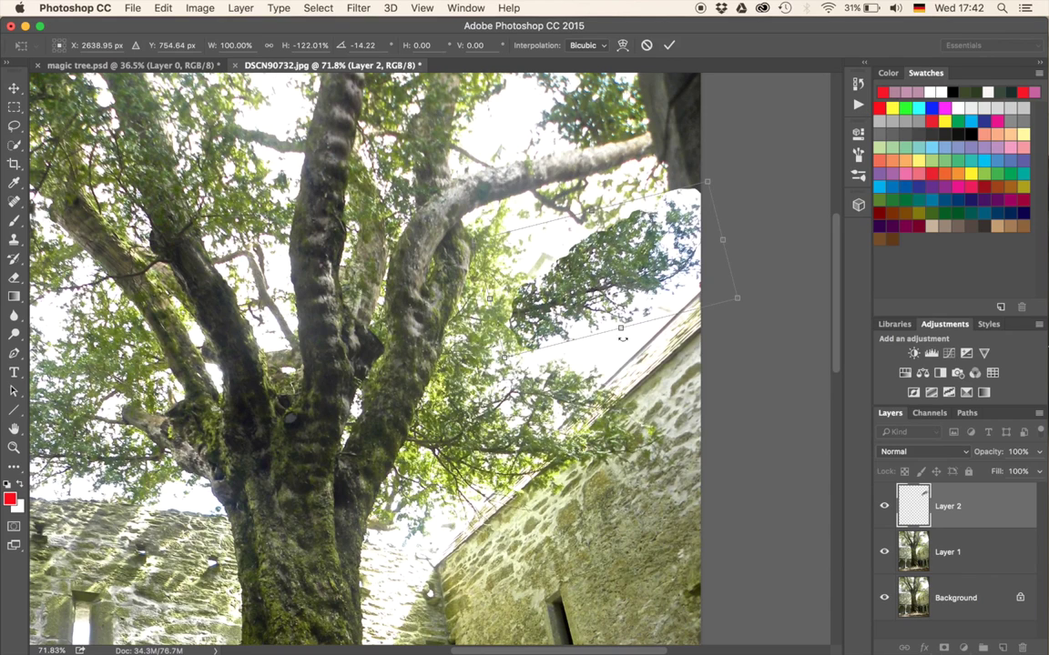
{"action": "key", "text": "Return"}
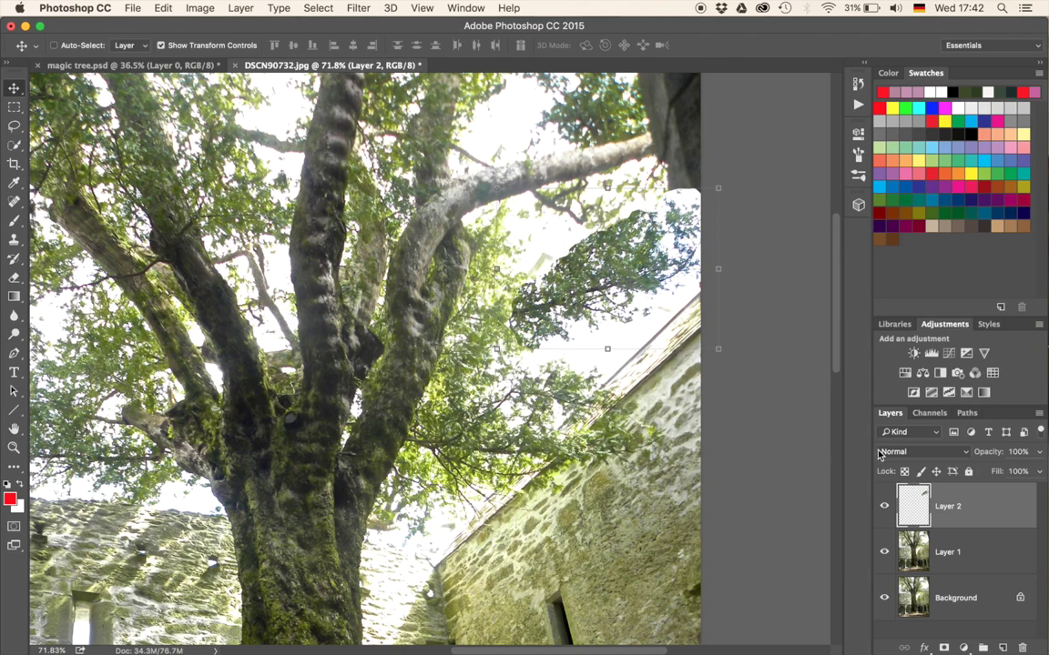
Blend out Layer 2's bright sky by splitting the Blend If white point for This Layer to 153 / 255
{"action": "double_click", "coordinate": [983, 507]}
{"action": "left_click_drag", "start_coordinate": [552, 74], "coordinate": [827, 58]}
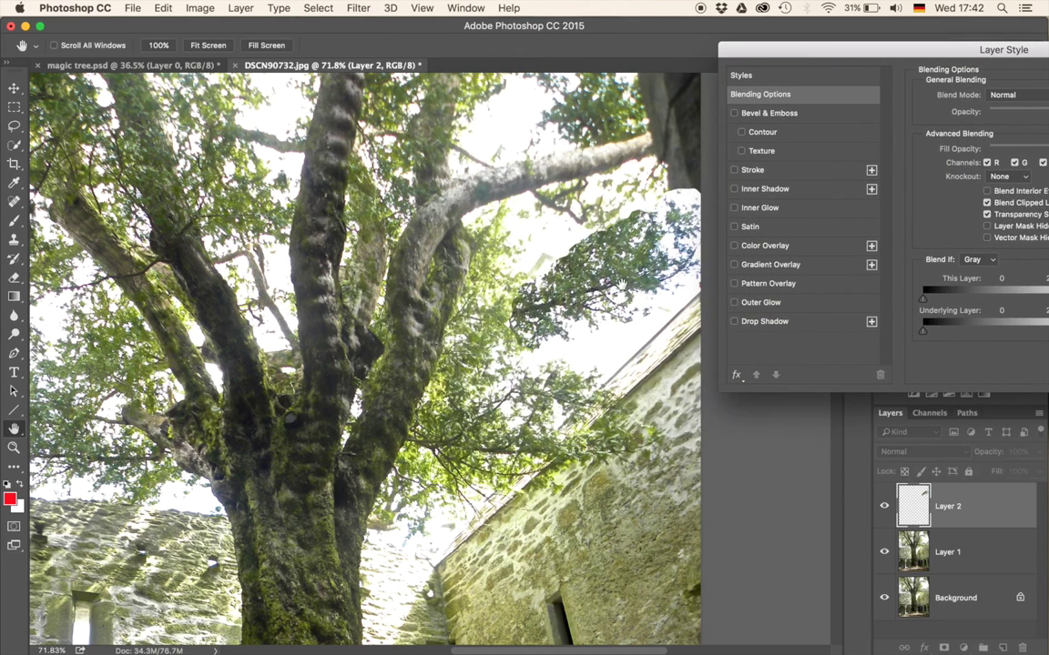
{"action": "left_click_drag", "start_coordinate": [963, 60], "coordinate": [855, 67]}
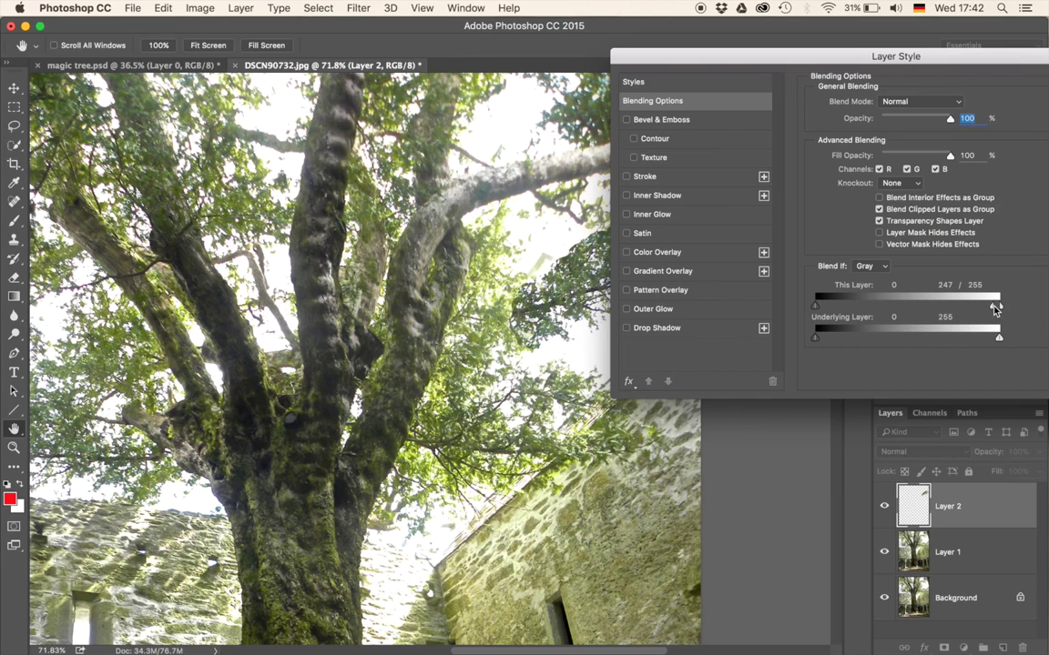
{"action": "left_click_drag", "start_coordinate": [994, 309], "coordinate": [897, 302]}
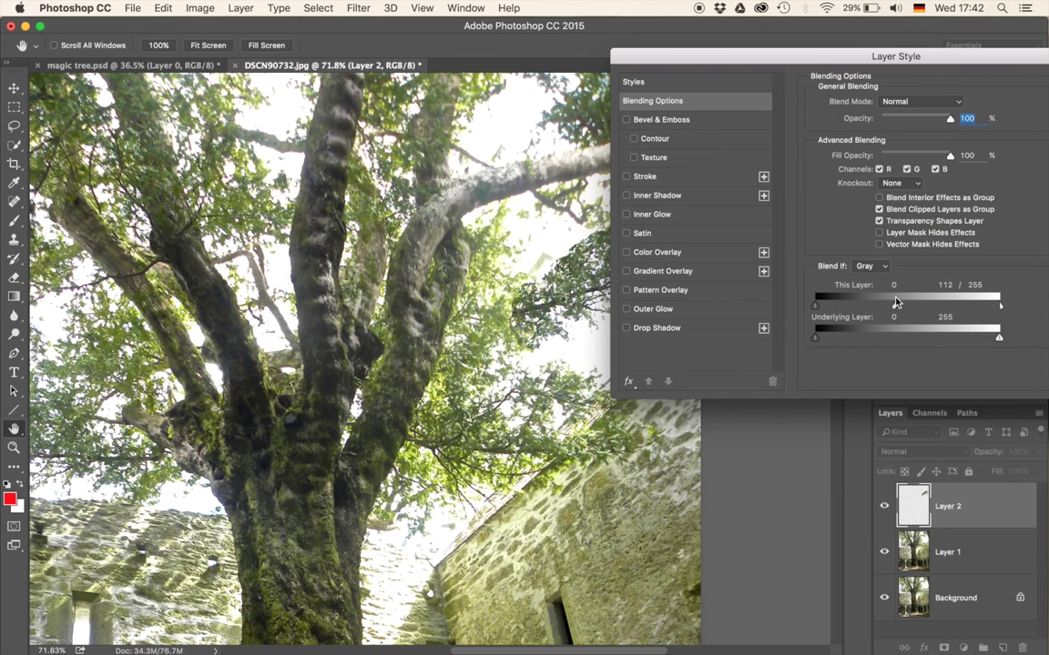
{"action": "left_click_drag", "start_coordinate": [926, 304], "coordinate": [925, 305]}
{"action": "left_click_drag", "start_coordinate": [574, 308], "coordinate": [522, 308]}
{"action": "left_click_drag", "start_coordinate": [976, 67], "coordinate": [780, 71]}
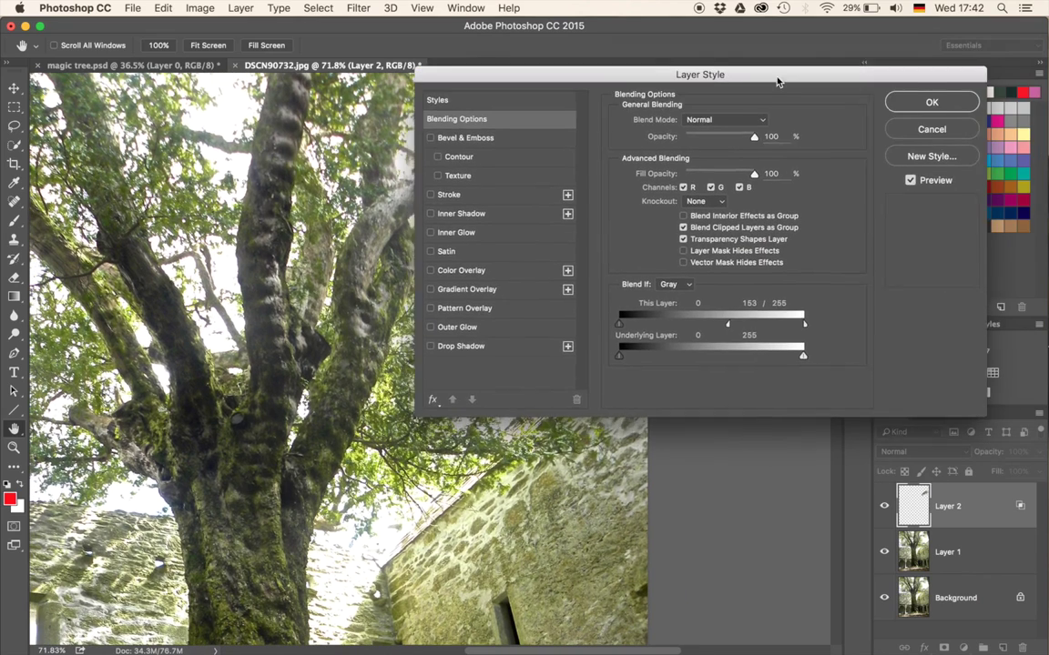
{"action": "left_click", "coordinate": [924, 103]}
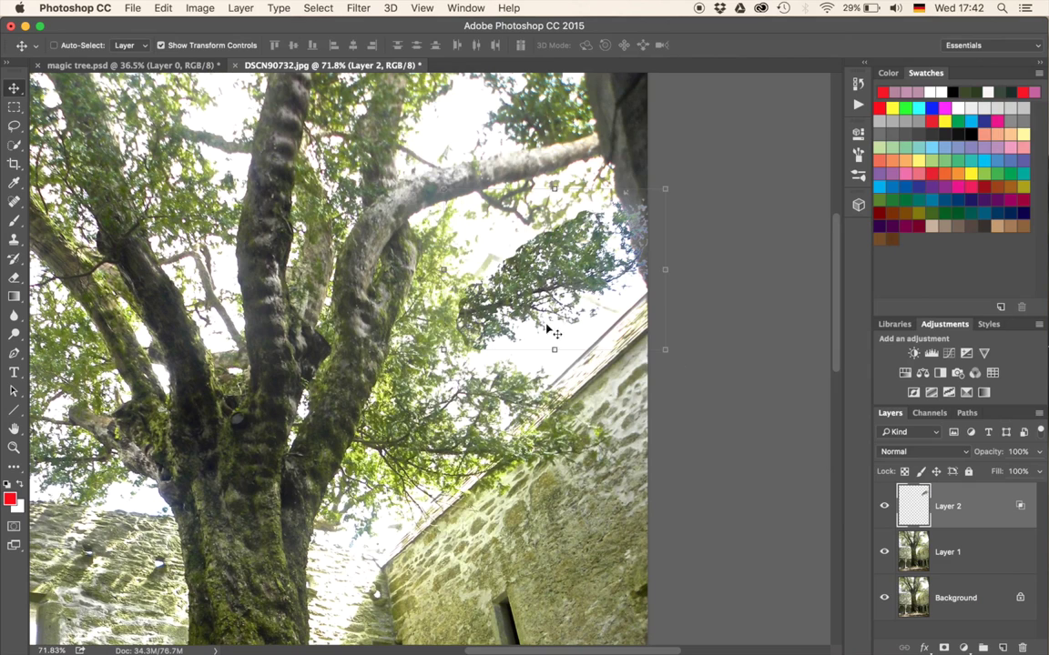
Move the foliage patch up against the trunk and the right-hand branch, and add a layer mask to it
{"action": "left_click_drag", "start_coordinate": [524, 270], "coordinate": [551, 271]}
{"action": "left_click_drag", "start_coordinate": [483, 277], "coordinate": [473, 268]}
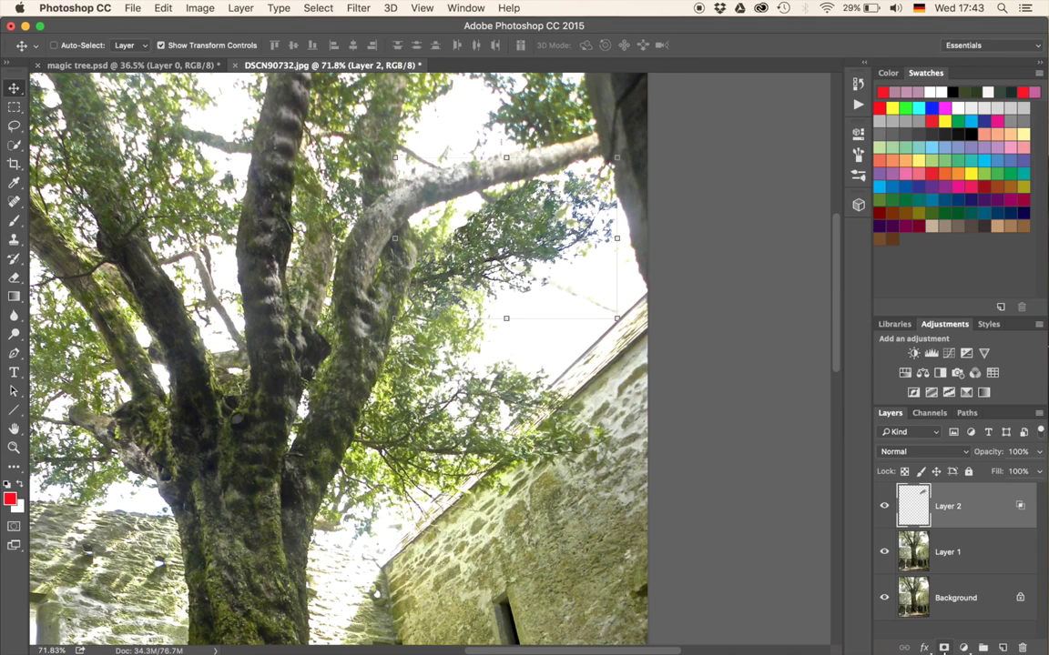
{"action": "left_click", "coordinate": [943, 647]}
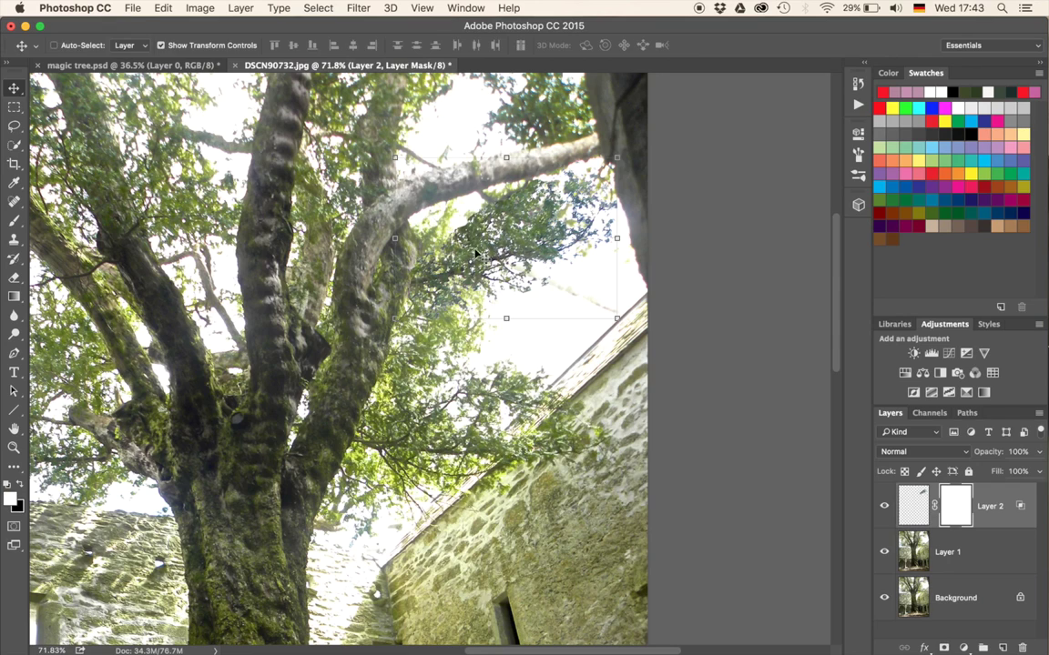
Paint black on Layer 2's mask with a size 34 brush, raised to 100% opacity, to hide excess foliage along the branch
{"action": "key", "text": "b"}
{"action": "left_click_drag", "start_coordinate": [525, 288], "coordinate": [511, 288]}
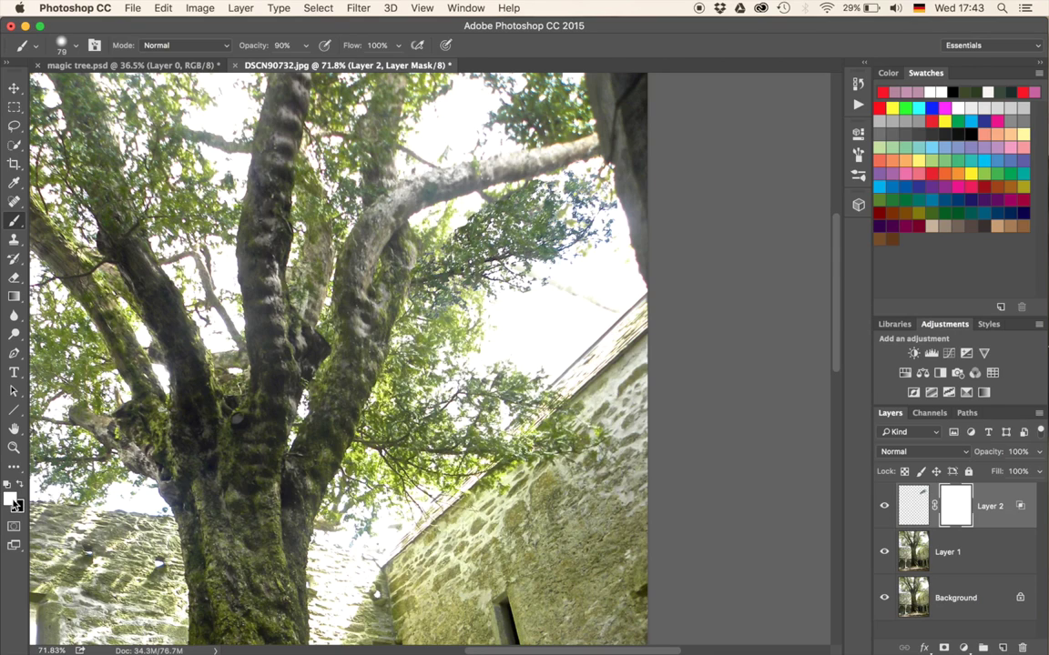
{"action": "key", "text": "x"}
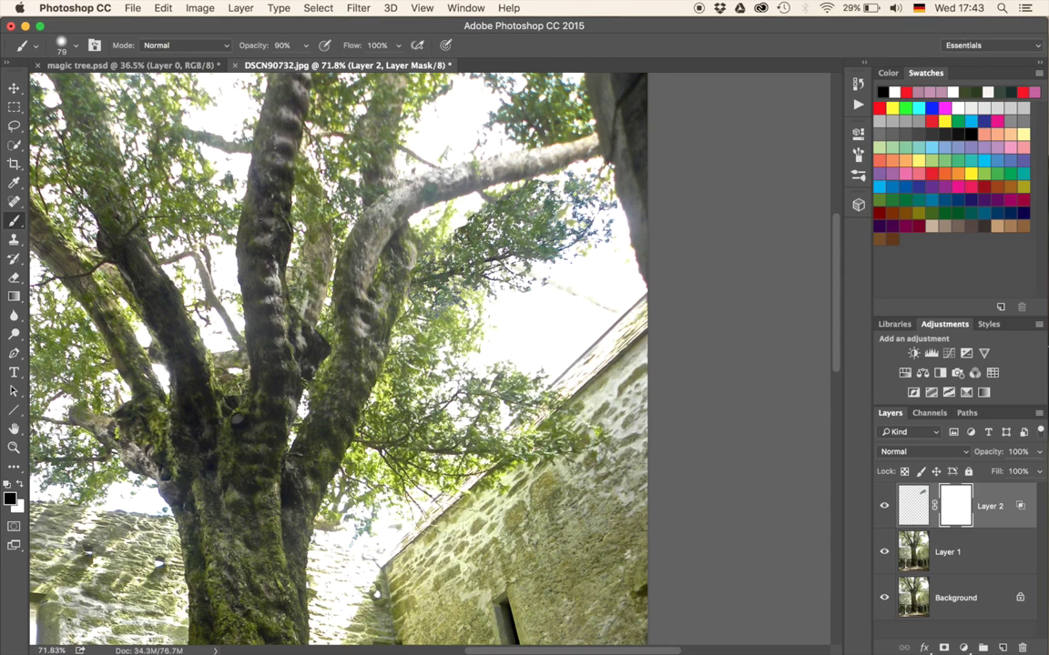
{"action": "key", "text": "x"}
{"action": "key", "text": "x"}
{"action": "key", "text": "x"}
{"action": "key", "text": "x"}
{"action": "scroll", "coordinate": [332, 211], "scroll_direction": "up", "scroll_amount": 5}
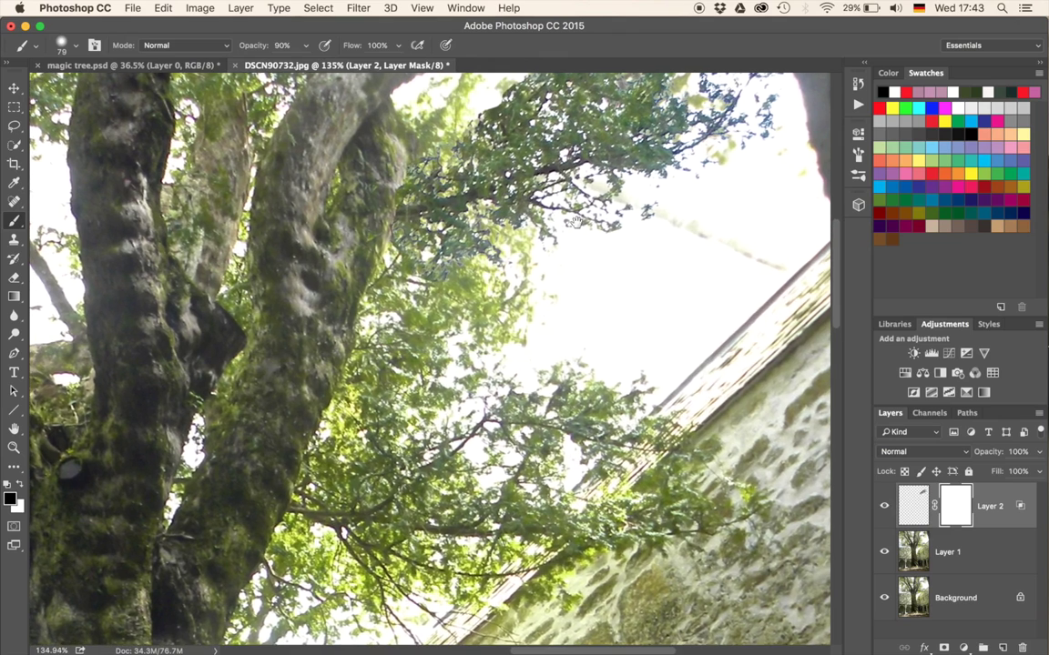
{"action": "left_click_drag", "start_coordinate": [617, 153], "coordinate": [539, 347]}
{"action": "left_click_drag", "start_coordinate": [429, 270], "coordinate": [405, 291]}
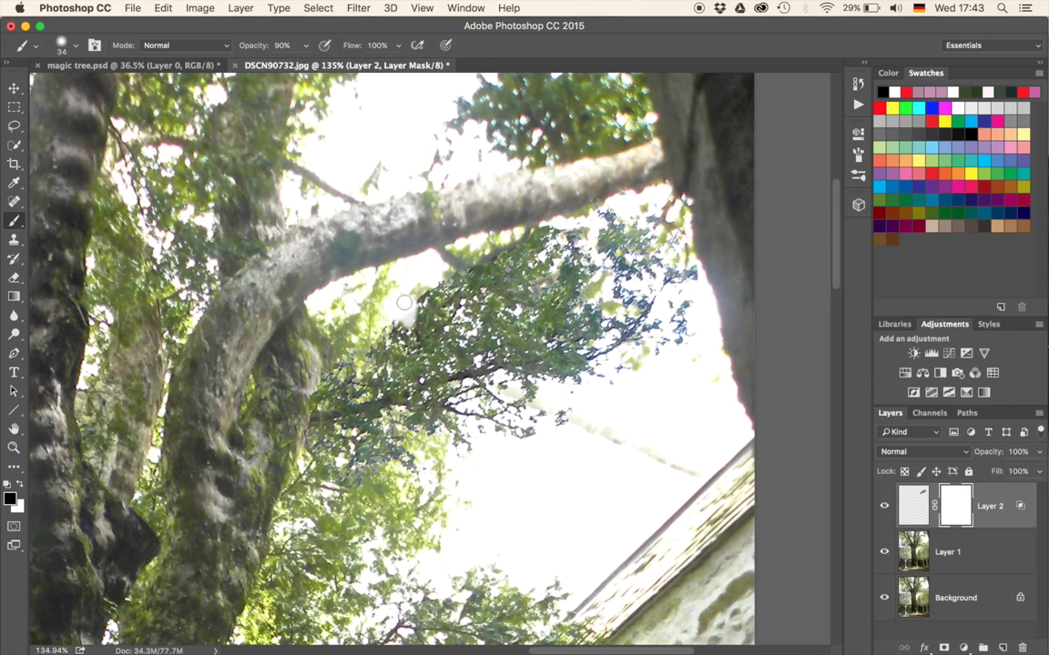
{"action": "key", "text": "0"}
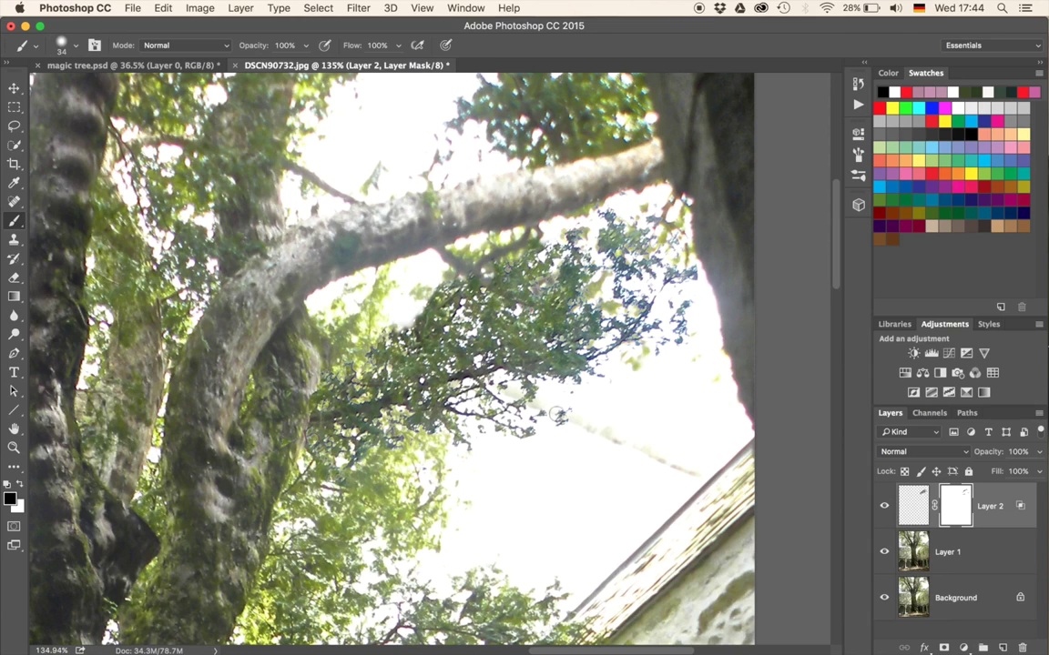
Add a Curves adjustment clipped to Layer 2 and raise its midtones to brighten the copied foliage
{"action": "left_click", "coordinate": [917, 503]}
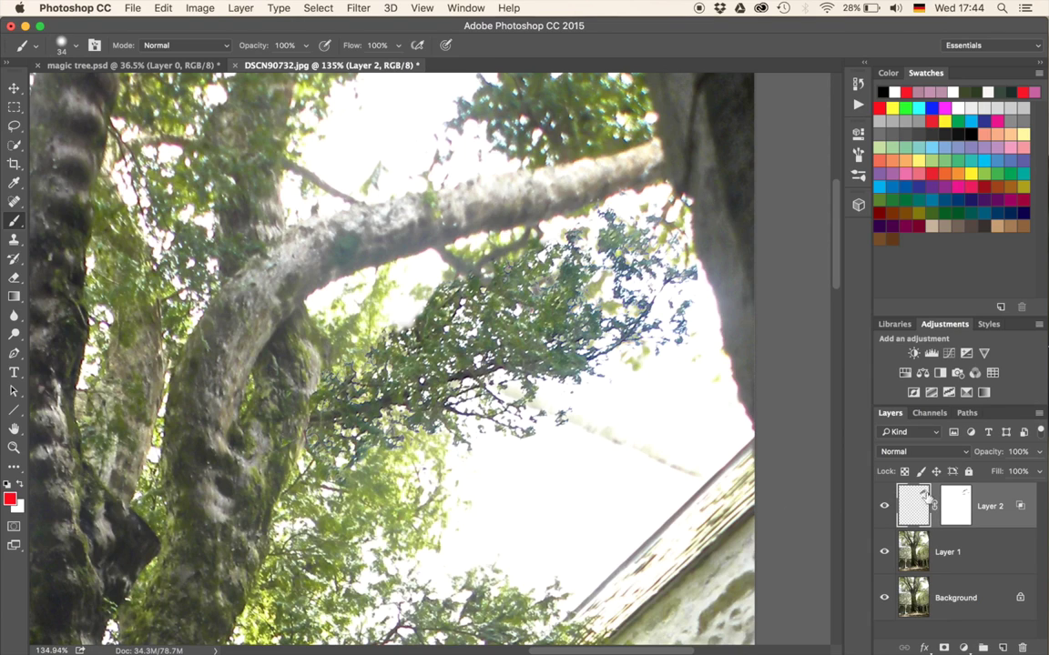
{"action": "left_click", "coordinate": [947, 355]}
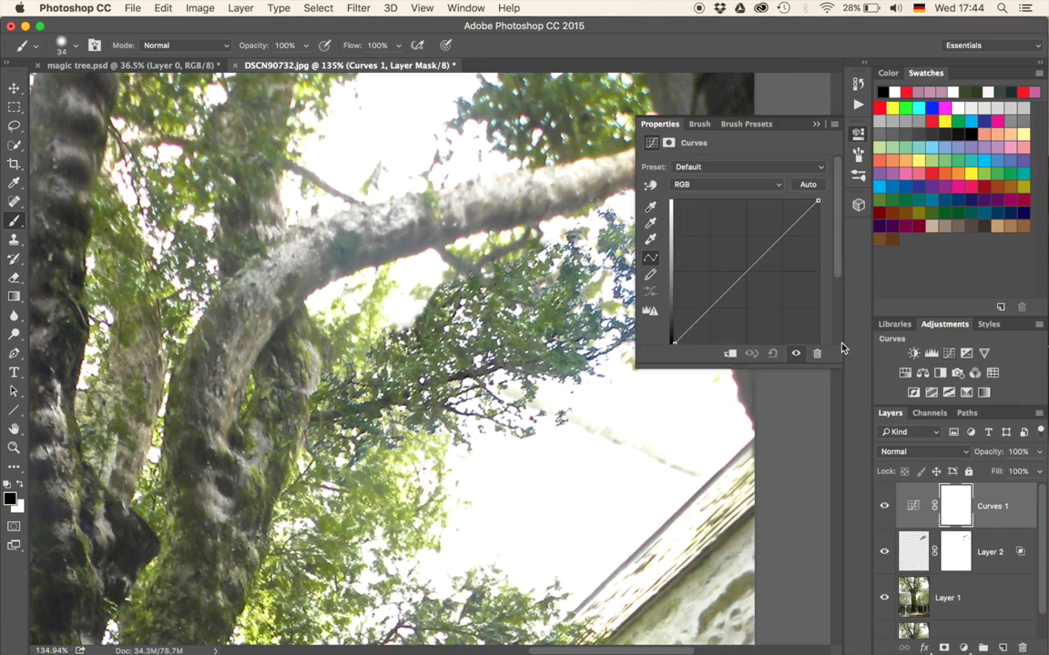
{"action": "left_click", "coordinate": [731, 355]}
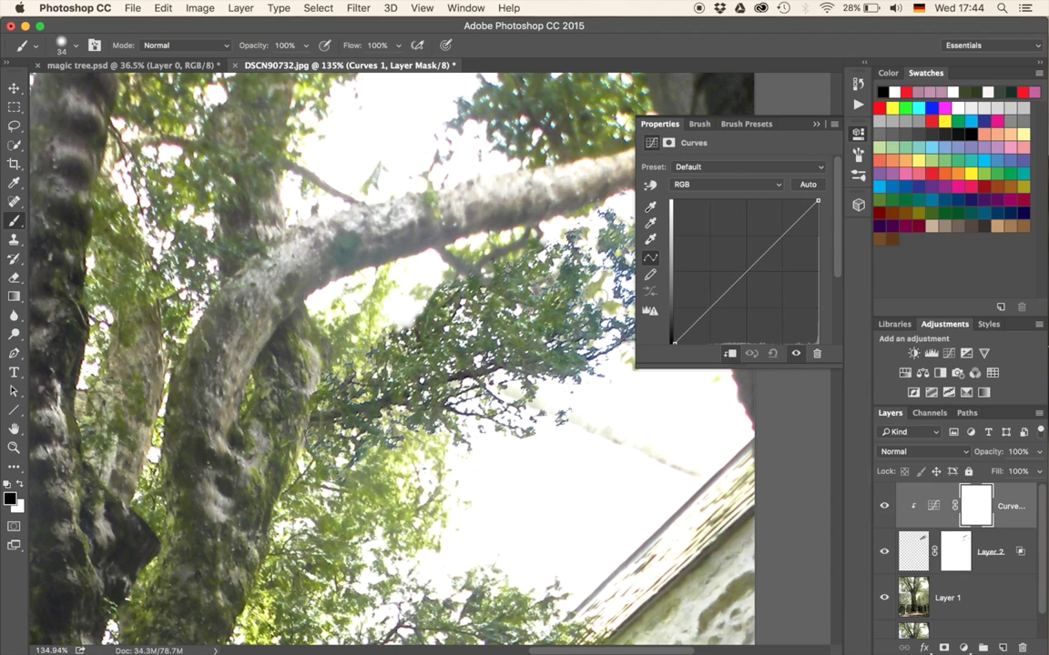
{"action": "mouse_move", "coordinate": [739, 279]}
{"action": "left_mouse_down"}
{"action": "mouse_move", "coordinate": [709, 234]}
{"action": "mouse_move", "coordinate": [766, 311]}
{"action": "mouse_move", "coordinate": [709, 236]}
{"action": "mouse_move", "coordinate": [742, 299]}
{"action": "mouse_move", "coordinate": [718, 261]}
{"action": "mouse_move", "coordinate": [729, 283]}
{"action": "mouse_move", "coordinate": [725, 250]}
{"action": "mouse_move", "coordinate": [731, 271]}
{"action": "left_mouse_up"}
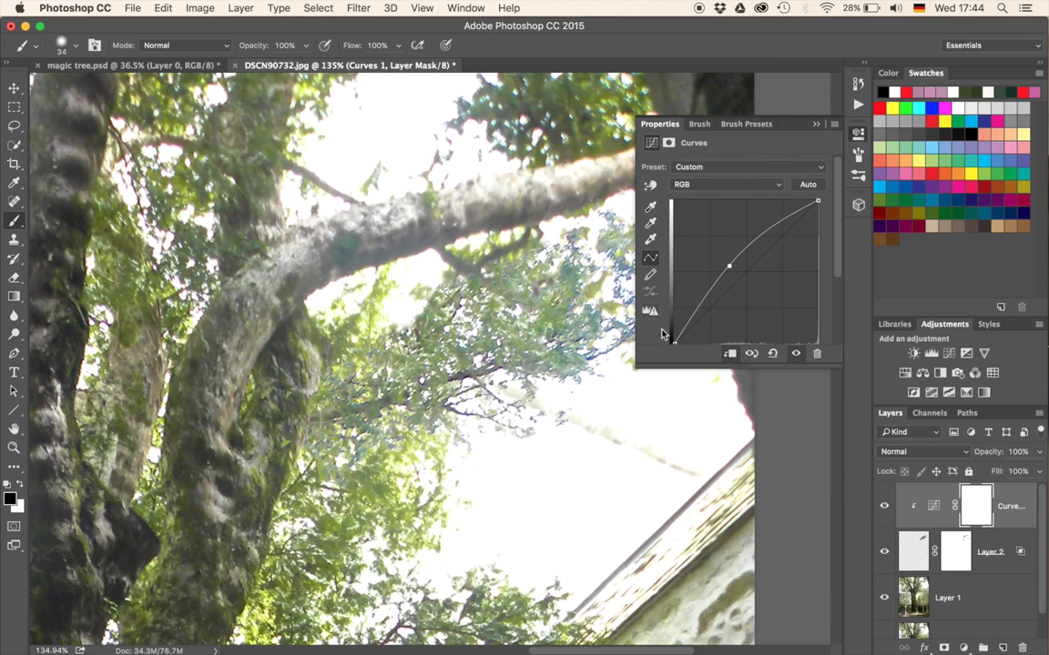
{"action": "left_click_drag", "start_coordinate": [727, 265], "coordinate": [730, 259]}
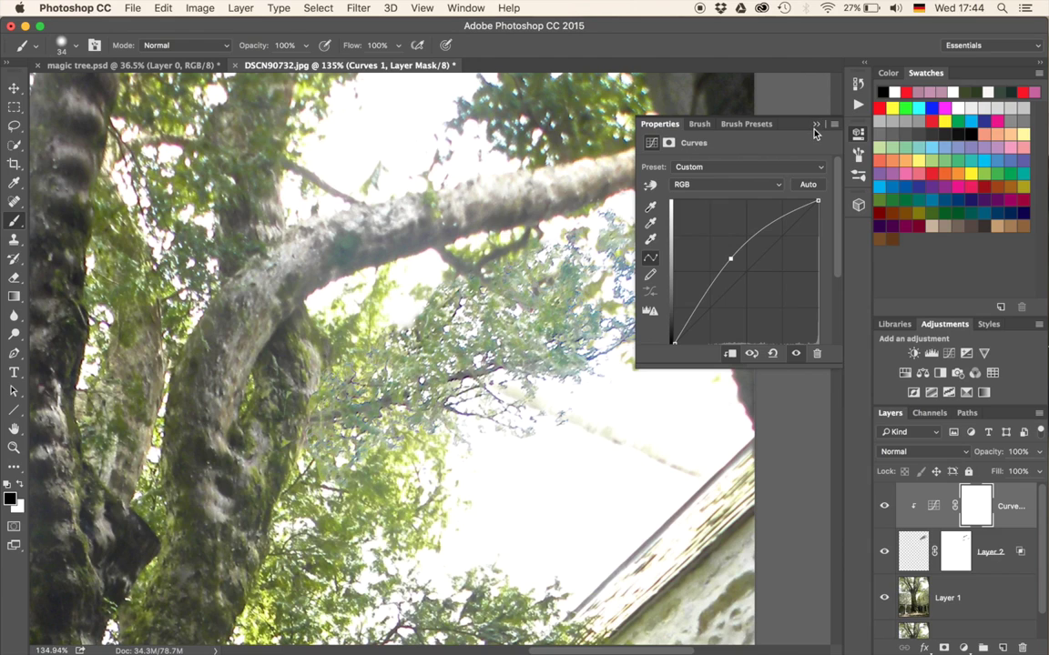
{"action": "left_click", "coordinate": [815, 125]}
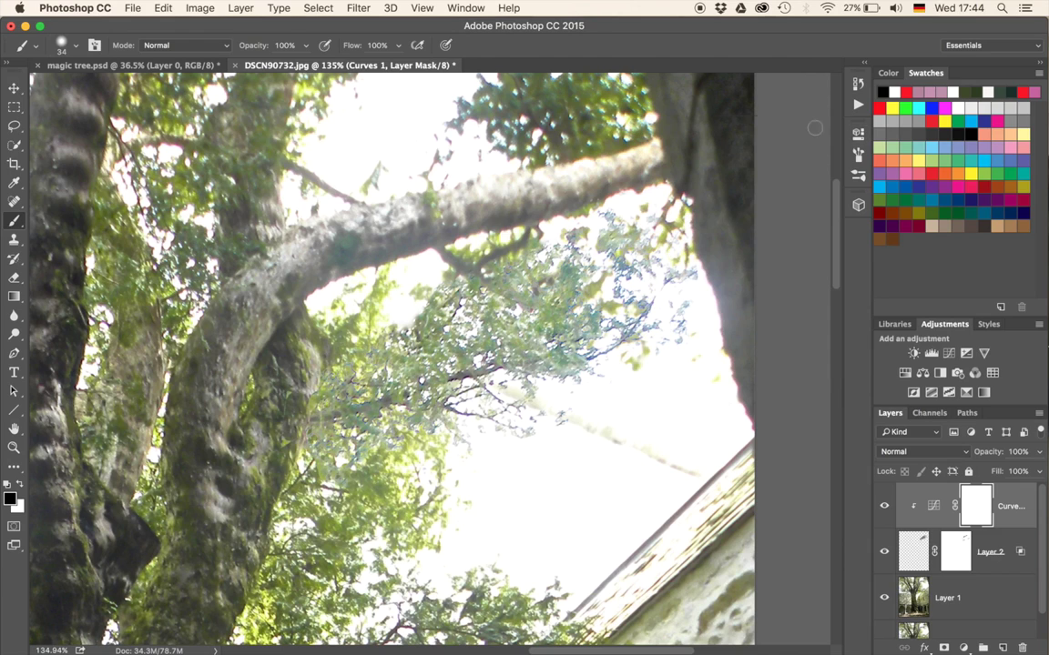
Reset Layer 2's Blend If white point for This Layer to 255, and fine-tune the midtone point of the clipped curve
{"action": "double_click", "coordinate": [1010, 565]}
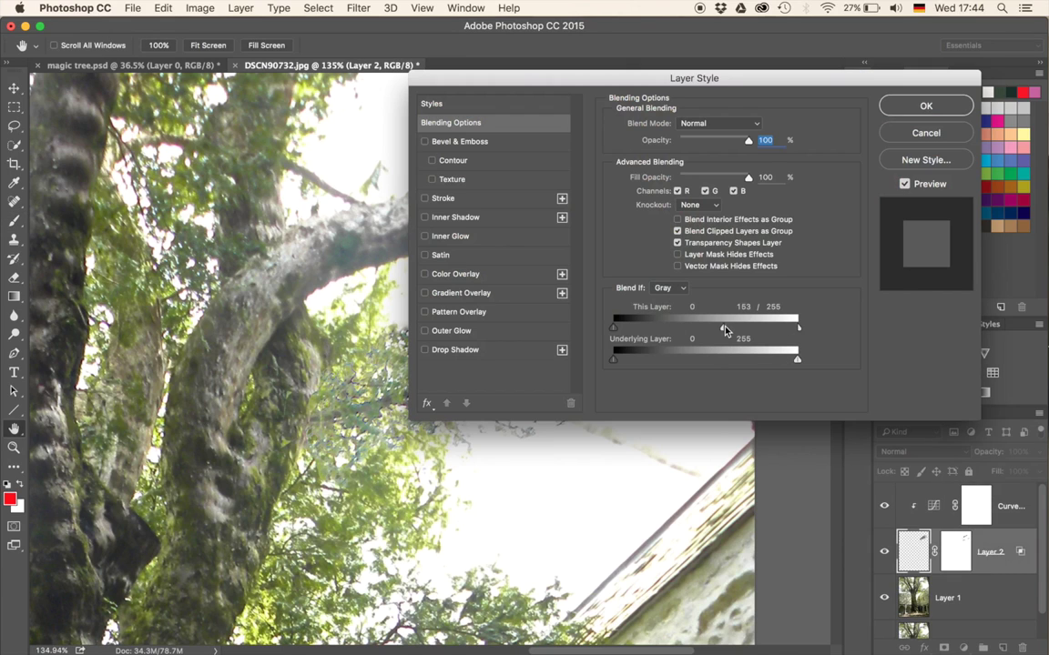
{"action": "left_click", "coordinate": [925, 106]}
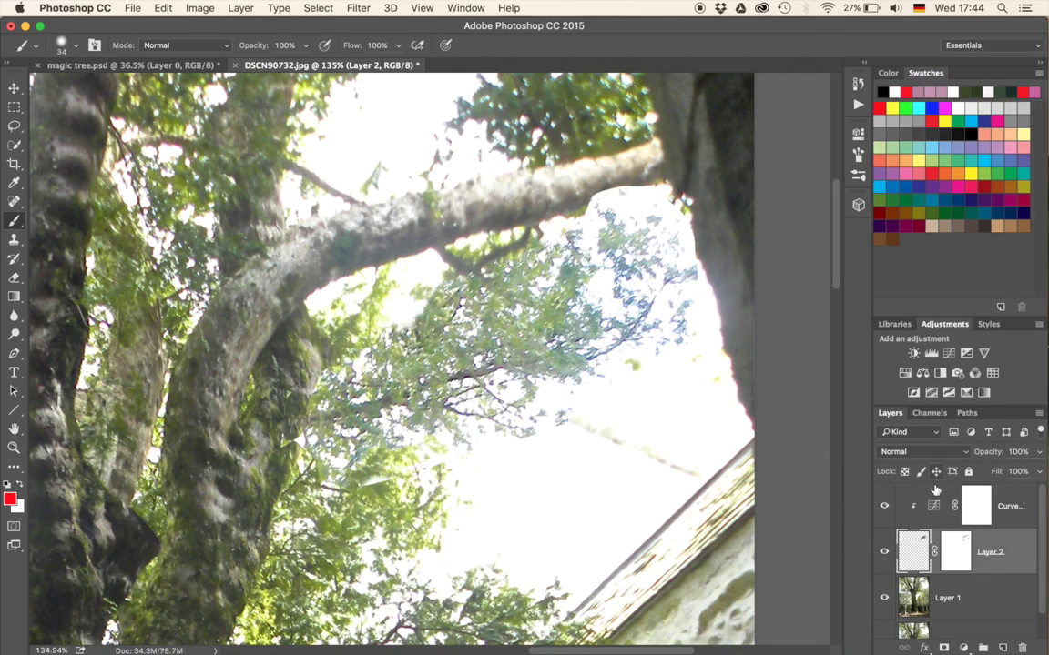
{"action": "double_click", "coordinate": [940, 518]}
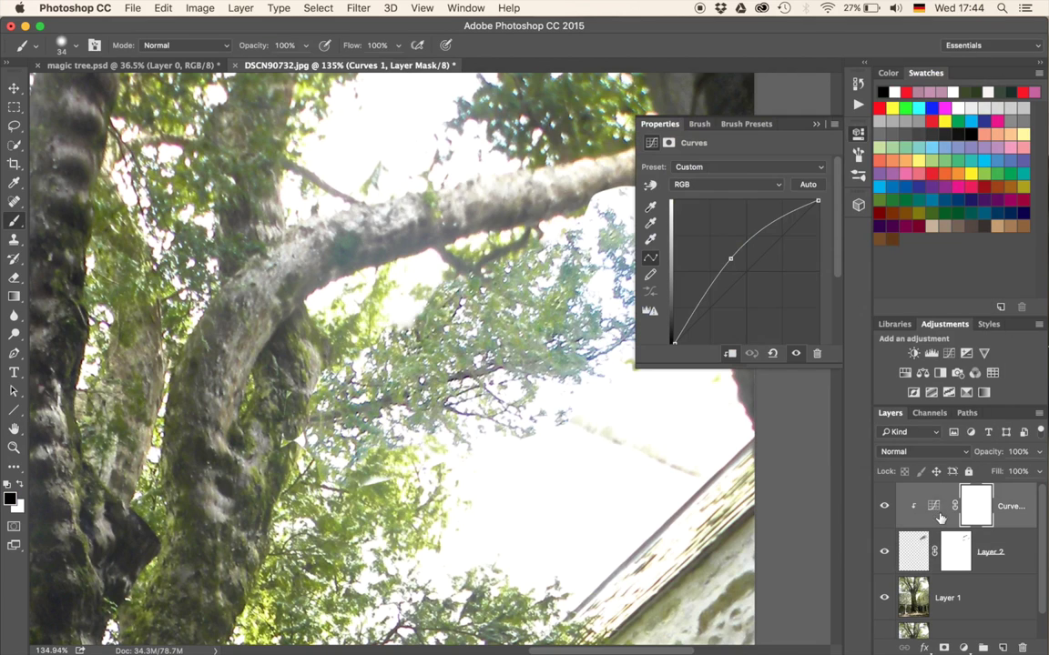
{"action": "mouse_move", "coordinate": [730, 256]}
{"action": "left_mouse_down"}
{"action": "mouse_move", "coordinate": [728, 248]}
{"action": "mouse_move", "coordinate": [731, 258]}
{"action": "left_mouse_up"}
{"action": "left_click", "coordinate": [737, 111]}
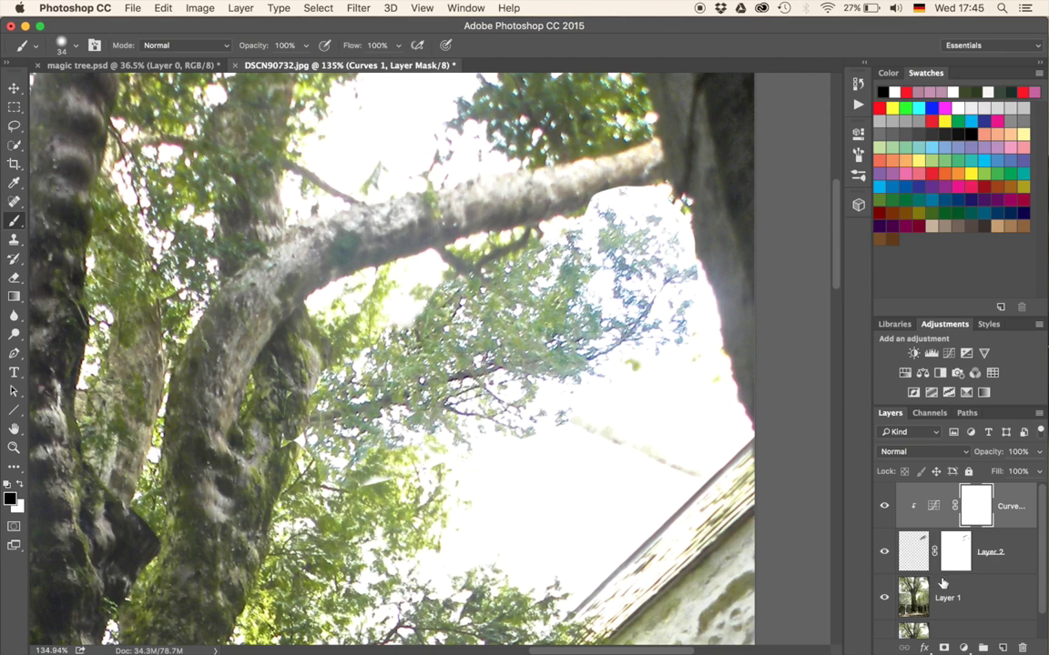
Split Layer 2's Blend If white point for This Layer to 171 / 255
{"action": "double_click", "coordinate": [914, 551]}
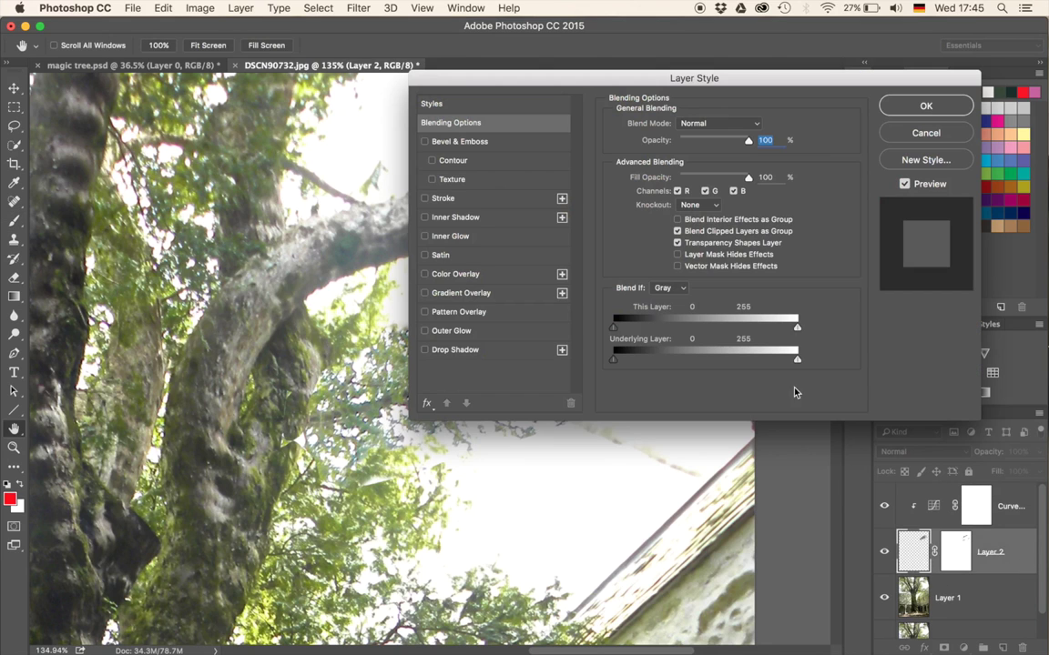
{"action": "left_click_drag", "start_coordinate": [629, 83], "coordinate": [855, 39]}
{"action": "left_click_drag", "start_coordinate": [1023, 281], "coordinate": [963, 289]}
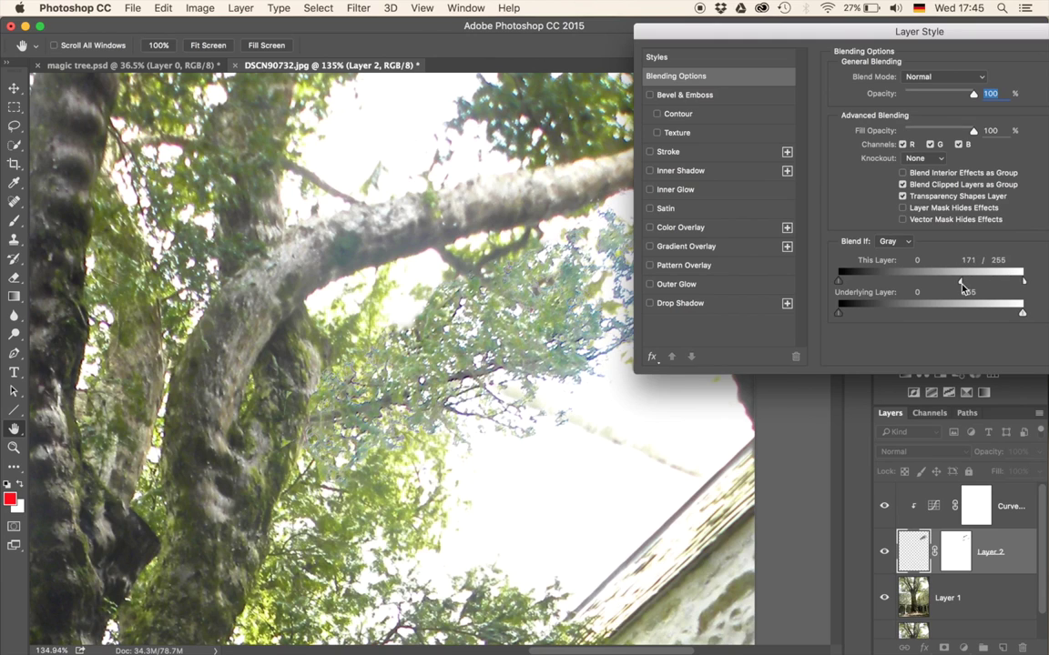
{"action": "left_click_drag", "start_coordinate": [962, 30], "coordinate": [747, 44]}
{"action": "left_click", "coordinate": [897, 86]}
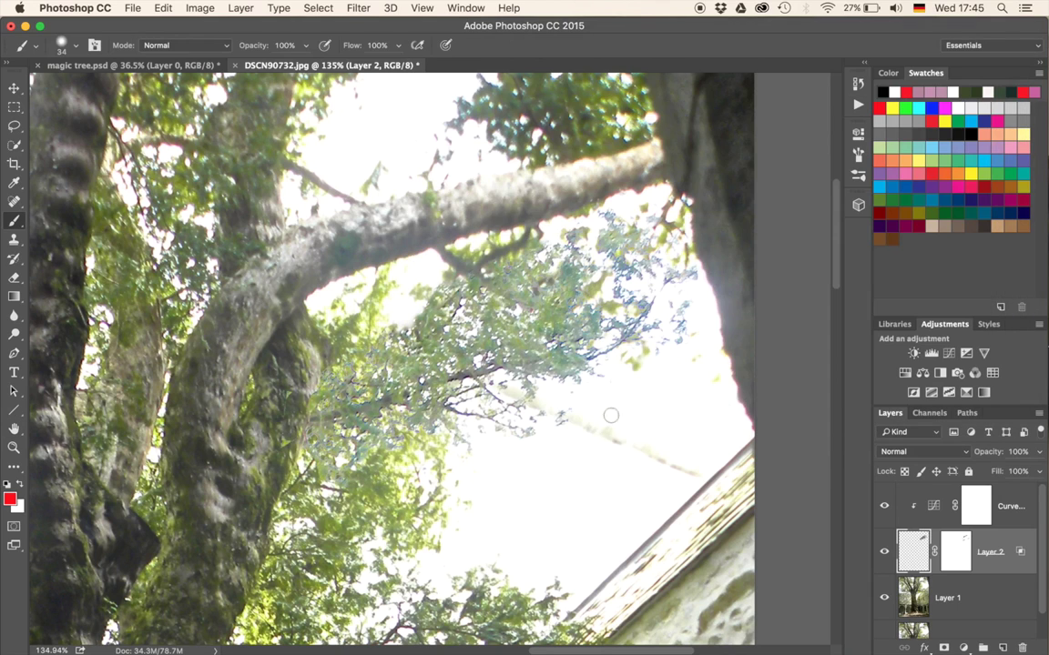
Paint black on Layer 2's mask to hide the stray leaves at the patch's right and lower edges
{"action": "left_click", "coordinate": [955, 551]}
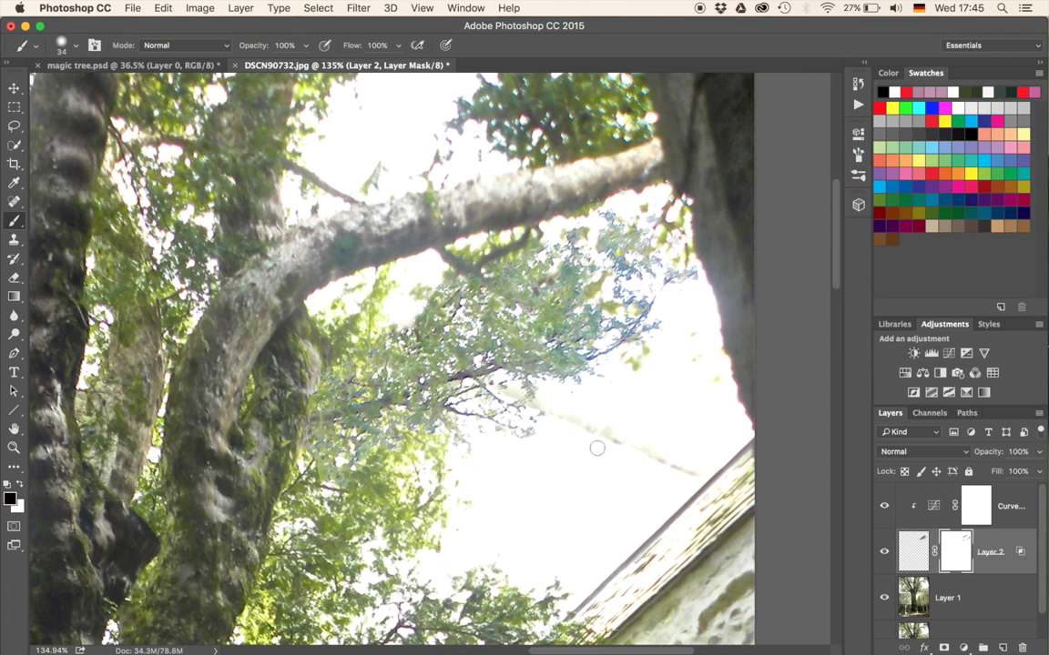
{"action": "scroll", "coordinate": [542, 401], "scroll_direction": "down", "scroll_amount": 5}
{"action": "left_click_drag", "start_coordinate": [270, 457], "coordinate": [479, 345]}
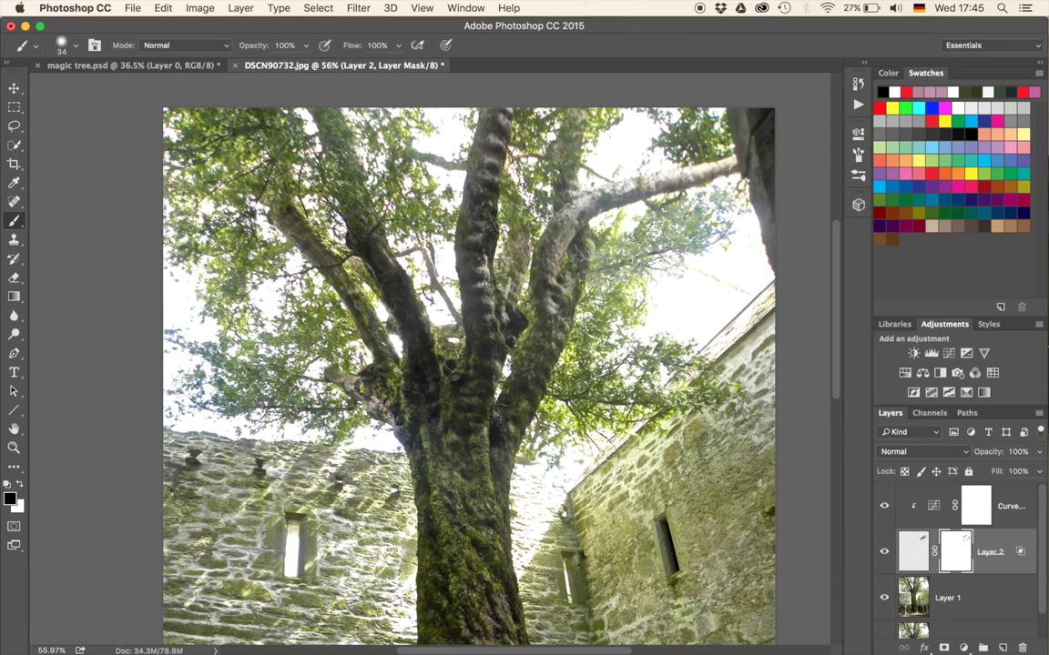
Duplicate the Layer 2 foliage, place the copy above its Curves layer, and flip it vertically to -94.34% height
{"action": "left_click", "coordinate": [911, 555]}
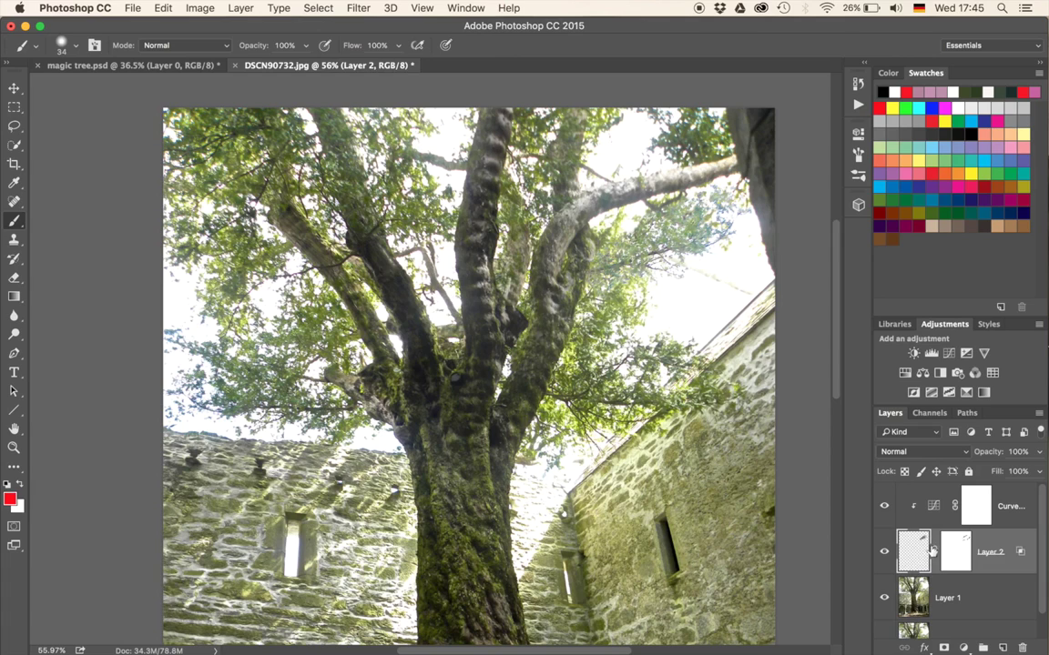
{"action": "key", "text": "super+j"}
{"action": "left_click_drag", "start_coordinate": [918, 604], "coordinate": [920, 473]}
{"action": "key", "text": "v"}
{"action": "mouse_move", "coordinate": [687, 248]}
{"action": "left_mouse_down"}
{"action": "mouse_move", "coordinate": [531, 329]}
{"action": "mouse_move", "coordinate": [613, 203]}
{"action": "mouse_move", "coordinate": [735, 271]}
{"action": "mouse_move", "coordinate": [724, 262]}
{"action": "mouse_move", "coordinate": [689, 279]}
{"action": "mouse_move", "coordinate": [700, 271]}
{"action": "left_mouse_up"}
{"action": "left_click_drag", "start_coordinate": [665, 211], "coordinate": [682, 463]}
{"action": "left_click_drag", "start_coordinate": [733, 384], "coordinate": [741, 240]}
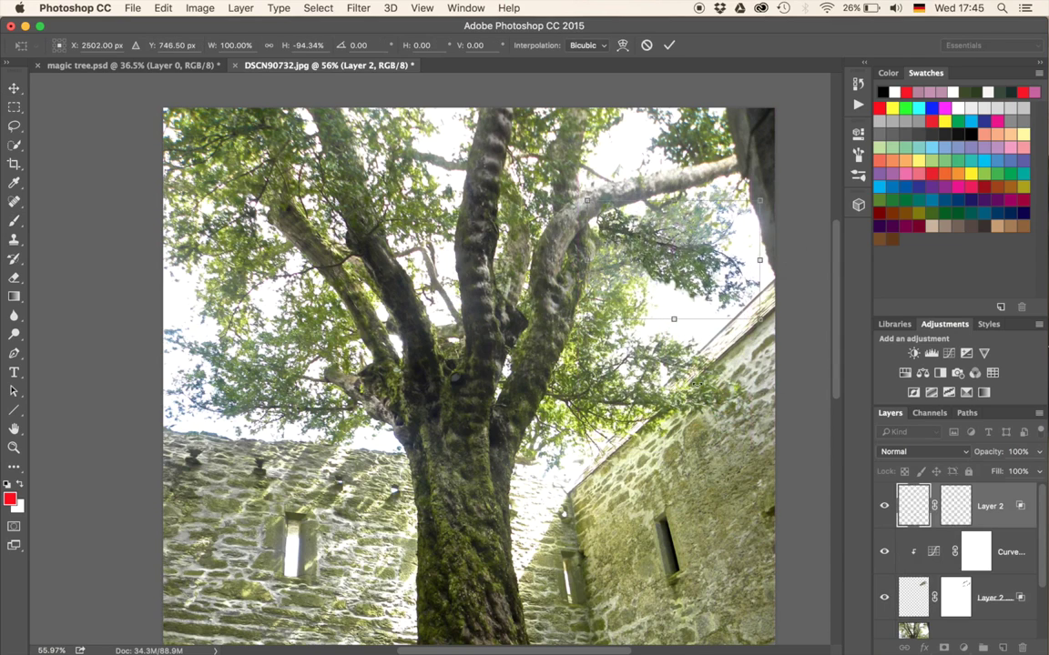
Rotate the flipped foliage copy to 177.55° at -96.12% height and fit it into the sky gap beside the stone wall
{"action": "left_click_drag", "start_coordinate": [759, 347], "coordinate": [793, 316]}
{"action": "left_click_drag", "start_coordinate": [654, 262], "coordinate": [684, 332]}
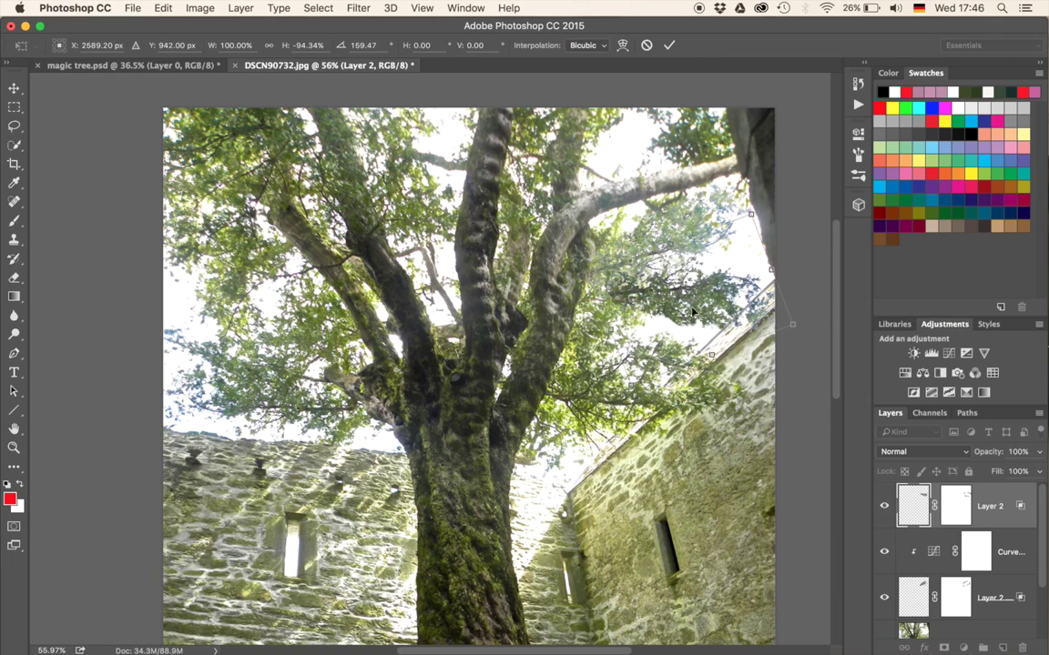
{"action": "left_click_drag", "start_coordinate": [729, 372], "coordinate": [701, 412]}
{"action": "mouse_move", "coordinate": [663, 314]}
{"action": "left_mouse_down"}
{"action": "mouse_move", "coordinate": [646, 330]}
{"action": "mouse_move", "coordinate": [649, 311]}
{"action": "left_mouse_up"}
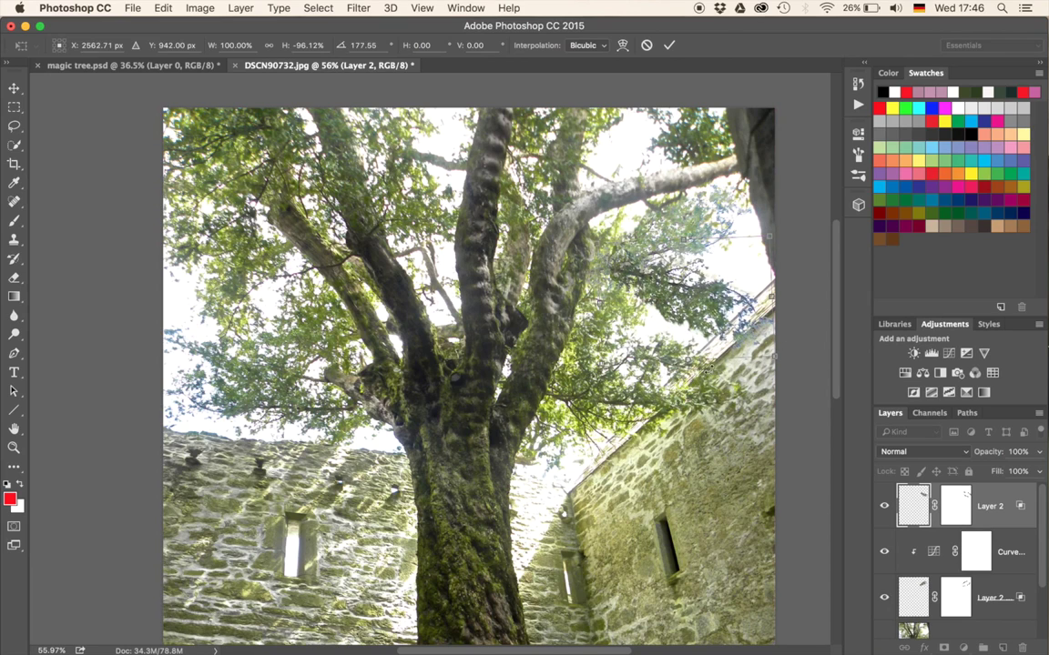
{"action": "key", "text": "Return"}
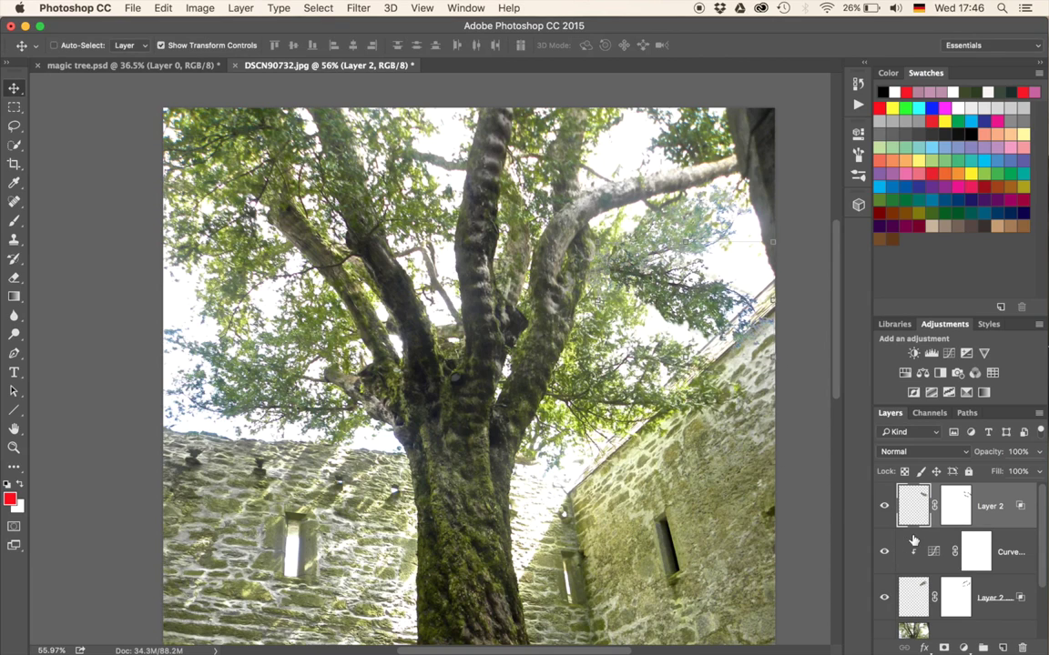
Add a Curves adjustment clipped to the foliage copy and raise its midtones to brighten the leaves
{"action": "left_click", "coordinate": [931, 352]}
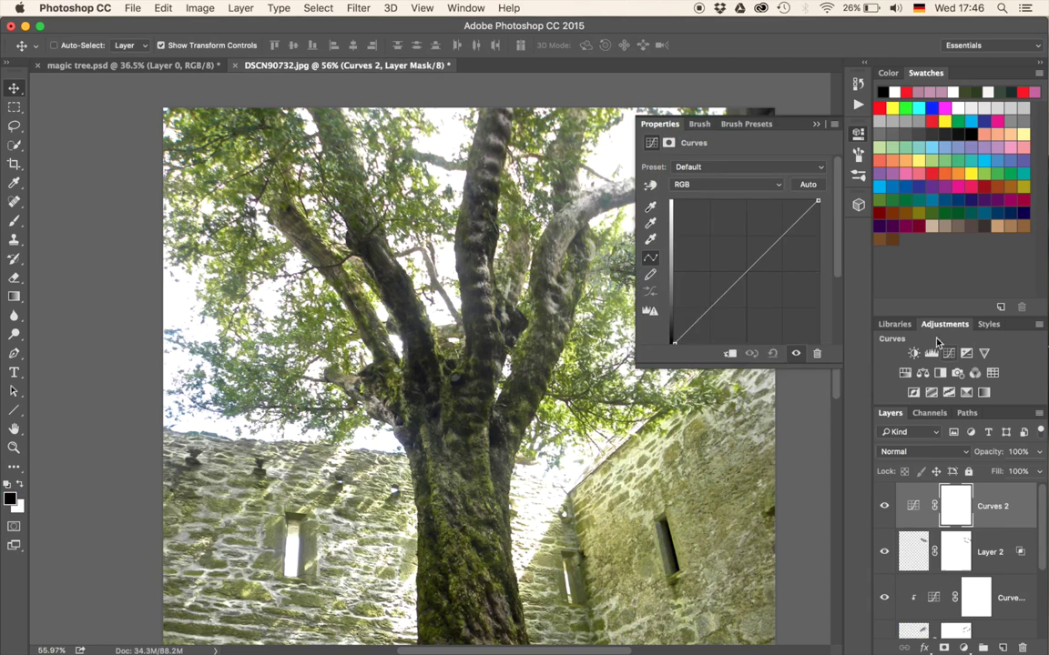
{"action": "left_click", "coordinate": [729, 353]}
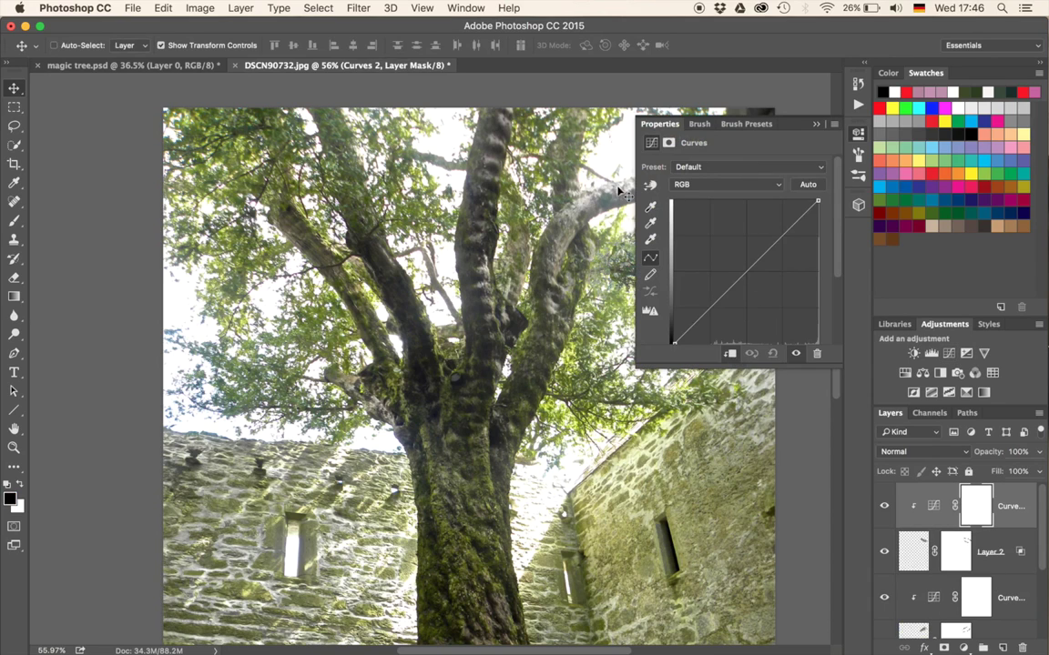
{"action": "scroll", "coordinate": [567, 238], "scroll_direction": "right", "scroll_amount": 10}
{"action": "left_click_drag", "start_coordinate": [739, 277], "coordinate": [732, 264]}
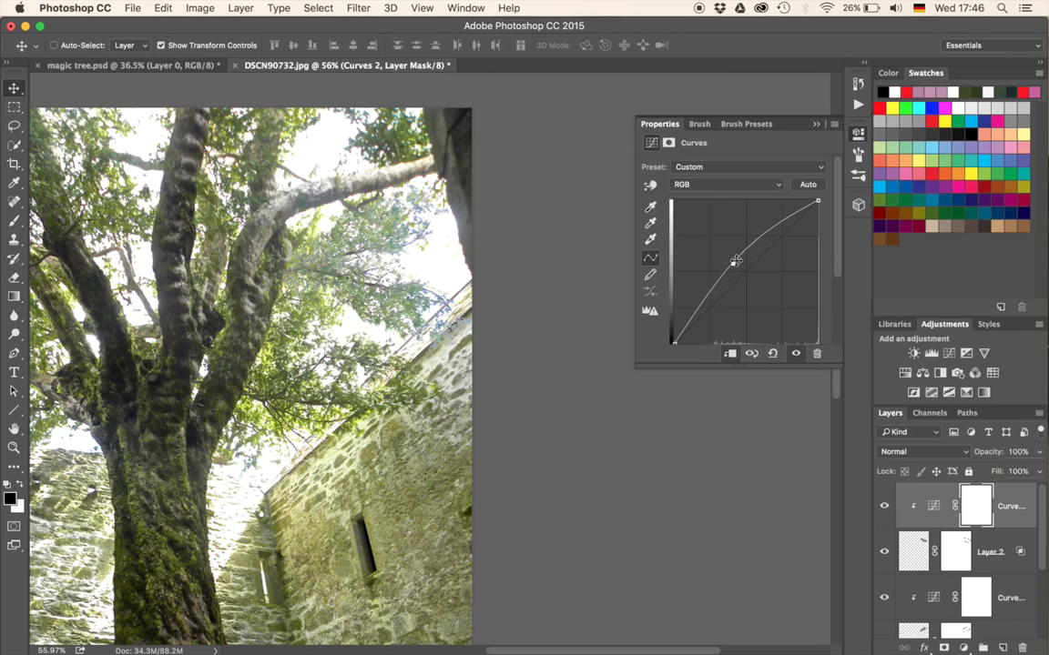
{"action": "left_click", "coordinate": [816, 125]}
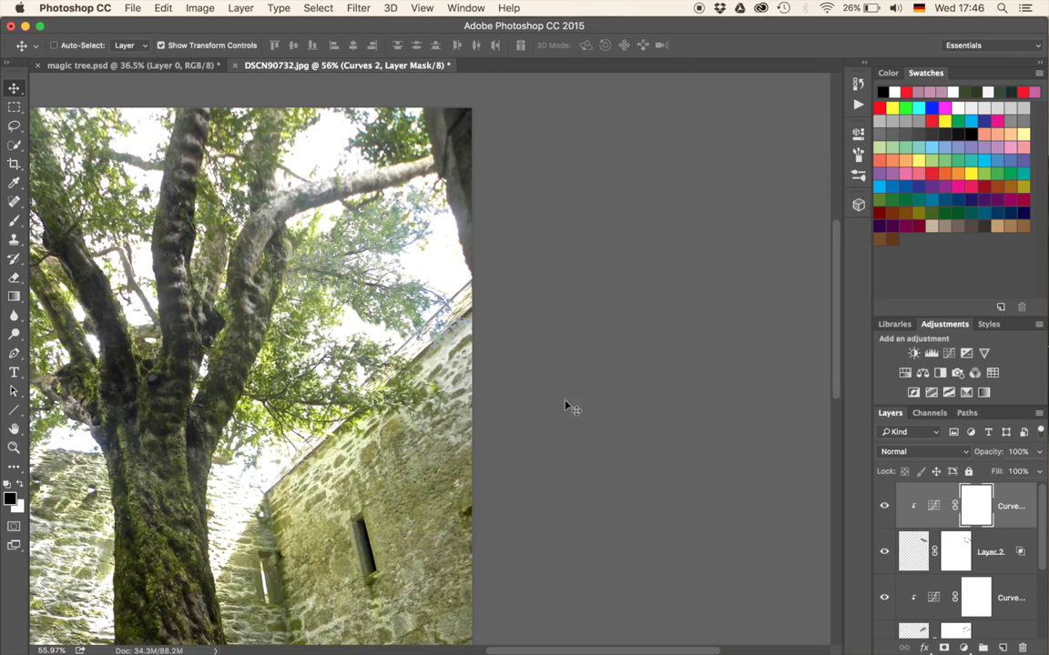
Paint black with a 200 px brush on the foliage copy's mask to hide leaves overlapping the wall edge and outer sky
{"action": "left_click", "coordinate": [933, 553]}
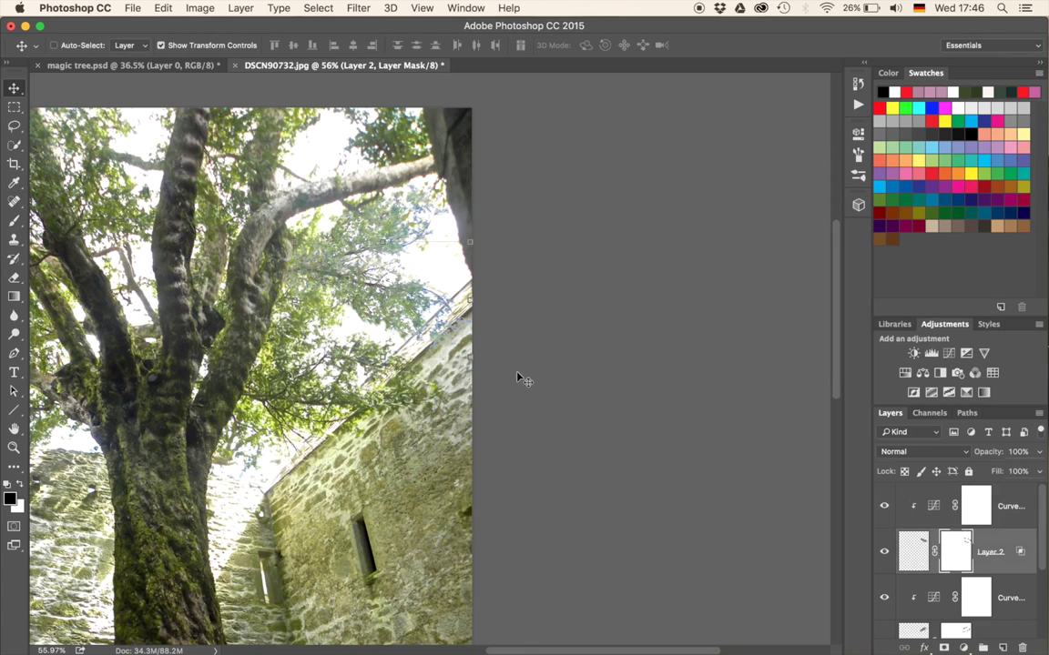
{"action": "key", "text": "b"}
{"action": "right_click", "coordinate": [490, 378]}
{"action": "left_click", "coordinate": [483, 371]}
{"action": "mouse_move", "coordinate": [457, 386]}
{"action": "left_mouse_down"}
{"action": "mouse_move", "coordinate": [443, 386]}
{"action": "mouse_move", "coordinate": [476, 382]}
{"action": "left_mouse_up"}
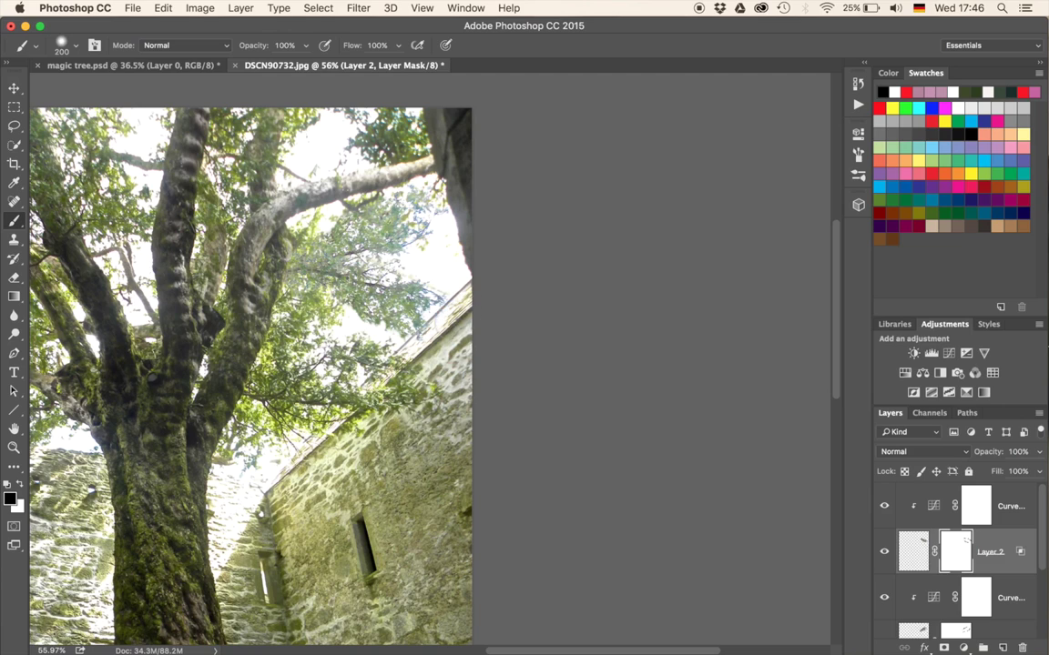
{"action": "left_click_drag", "start_coordinate": [455, 315], "coordinate": [436, 235]}
{"action": "left_click_drag", "start_coordinate": [390, 358], "coordinate": [390, 356]}
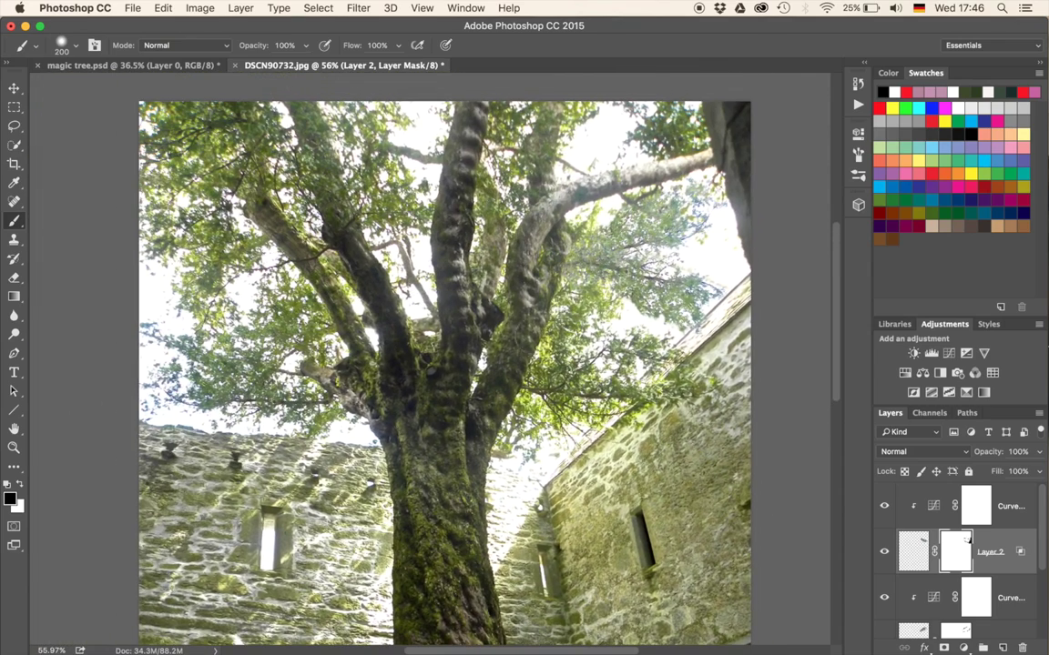
Check the foliage blend across the whole picture by toggling the upper Layer 2's visibility off and on
{"action": "left_click_drag", "start_coordinate": [491, 192], "coordinate": [490, 78]}
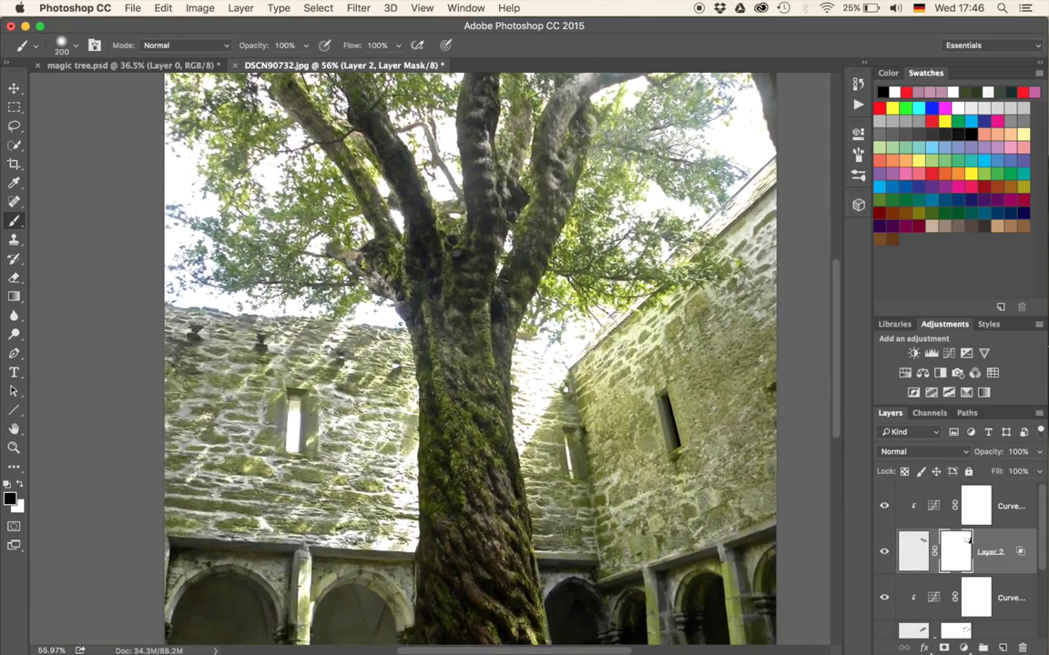
{"action": "scroll", "coordinate": [604, 269], "scroll_direction": "down", "scroll_amount": 6}
{"action": "scroll", "coordinate": [603, 264], "scroll_direction": "up", "scroll_amount": 2}
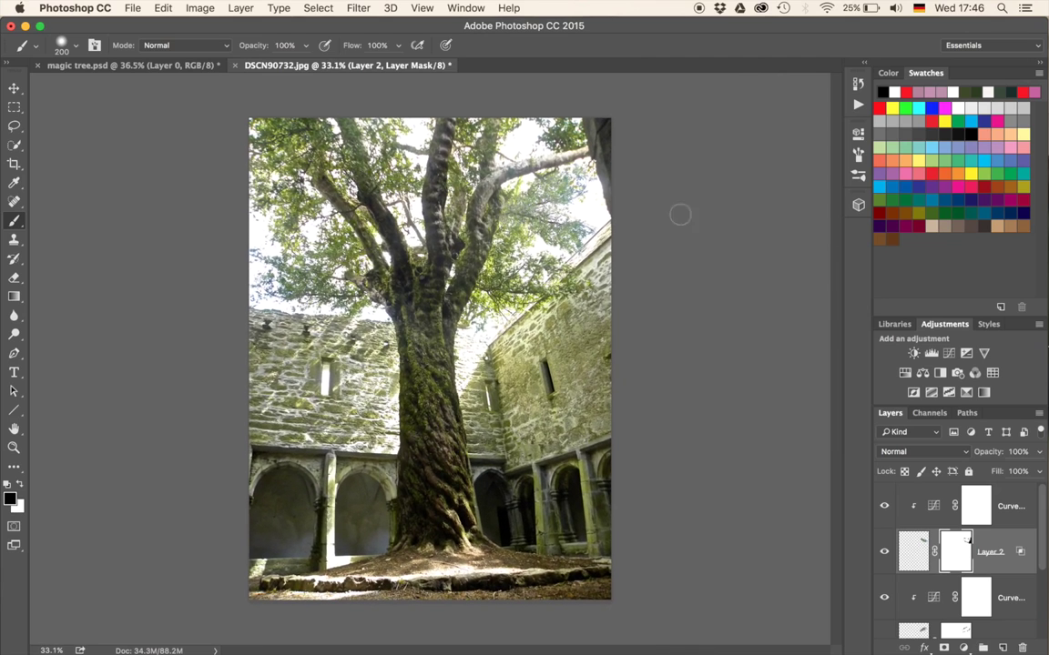
{"action": "scroll", "coordinate": [892, 598], "scroll_direction": "down", "scroll_amount": 3}
{"action": "left_click", "coordinate": [883, 561]}
{"action": "left_click", "coordinate": [883, 561]}
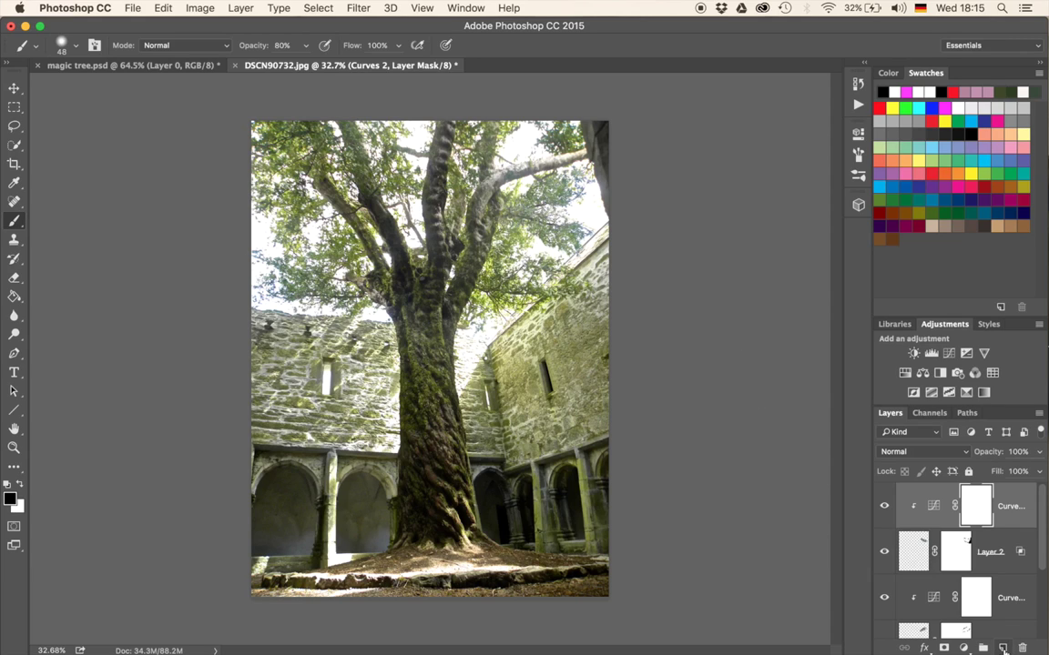
Create a new layer on top and paint magenta at 80% opacity over the left-hand foliage with a 652 px brush
{"action": "left_click", "coordinate": [1003, 647]}
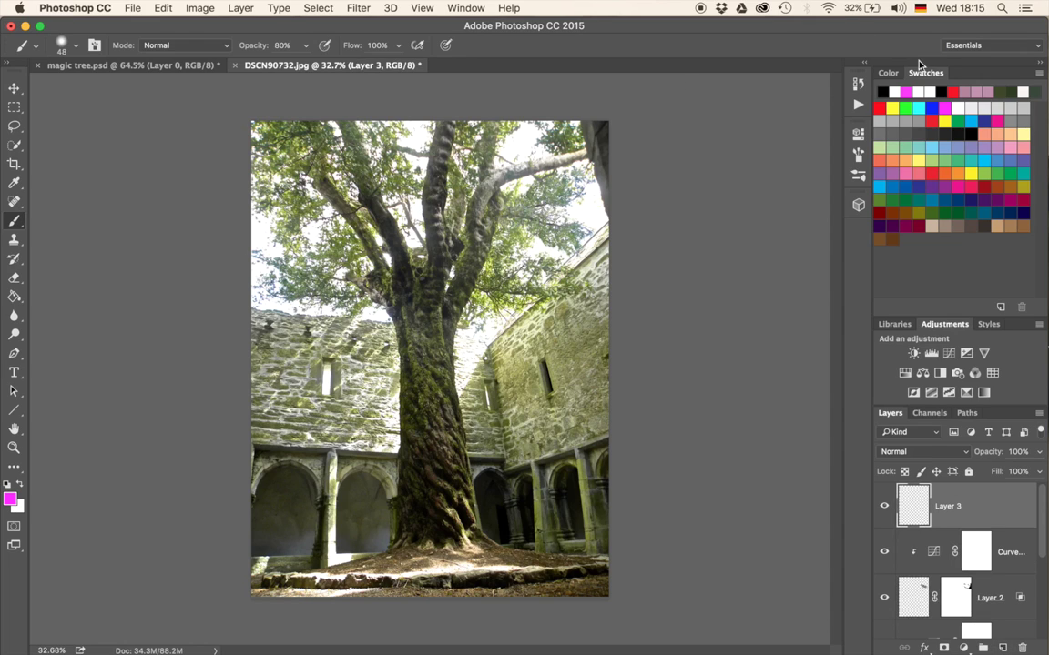
{"action": "left_click", "coordinate": [907, 91]}
{"action": "scroll", "coordinate": [429, 357], "scroll_direction": "up", "scroll_amount": 5}
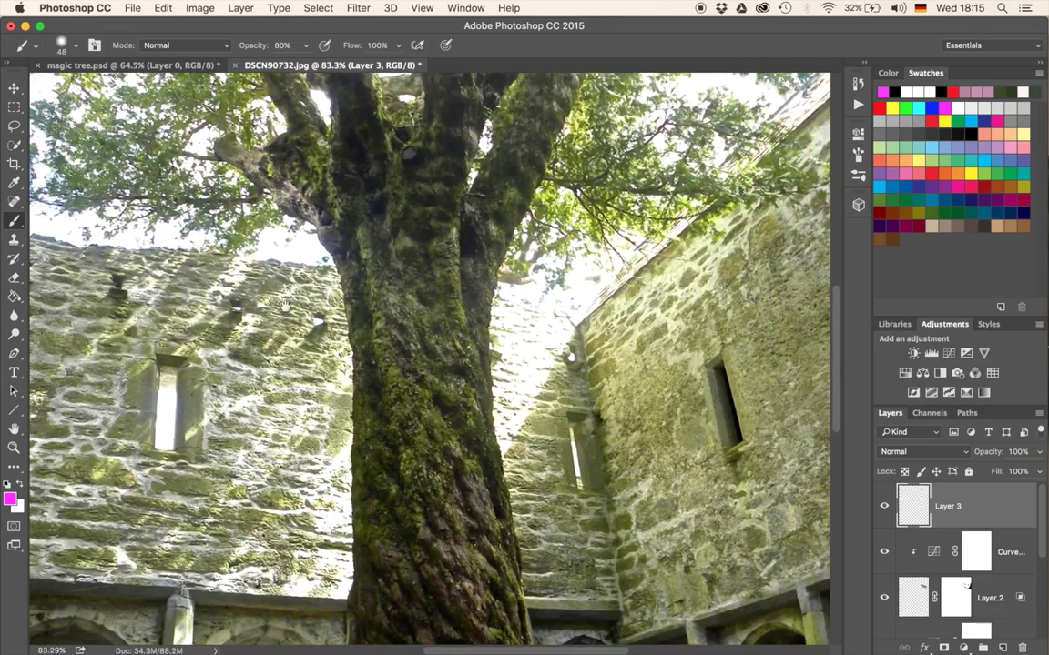
{"action": "left_click_drag", "start_coordinate": [236, 244], "coordinate": [454, 429]}
{"action": "scroll", "coordinate": [407, 413], "scroll_direction": "up", "scroll_amount": 3}
{"action": "scroll", "coordinate": [407, 412], "scroll_direction": "left", "scroll_amount": 2}
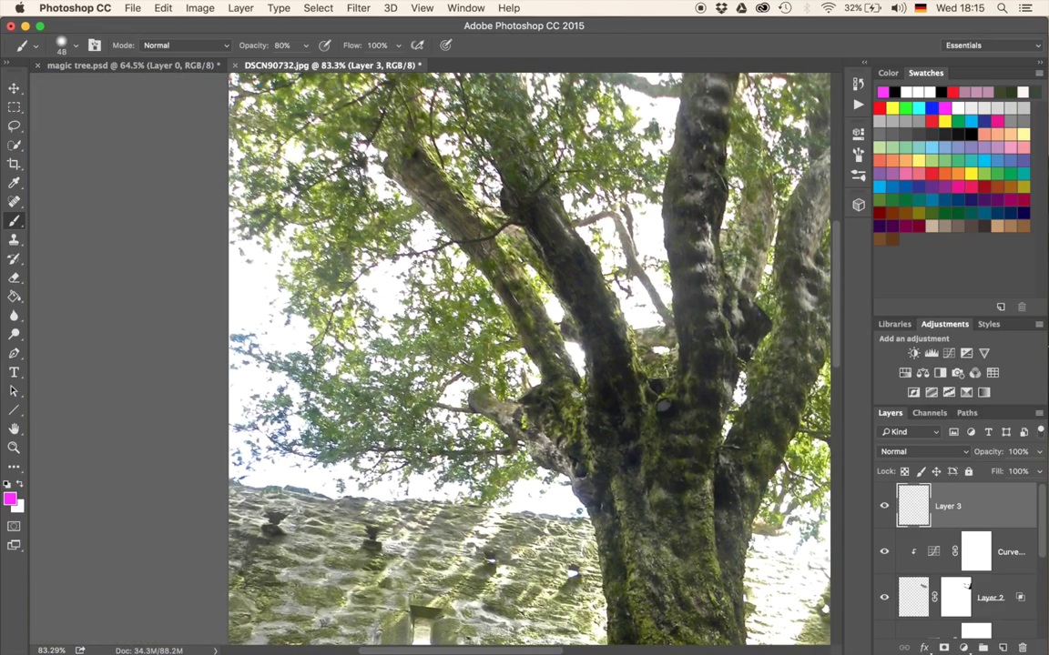
{"action": "left_click_drag", "start_coordinate": [287, 351], "coordinate": [487, 363]}
{"action": "mouse_move", "coordinate": [273, 337]}
{"action": "left_mouse_down"}
{"action": "mouse_move", "coordinate": [263, 374]}
{"action": "mouse_move", "coordinate": [341, 407]}
{"action": "mouse_move", "coordinate": [400, 410]}
{"action": "mouse_move", "coordinate": [323, 356]}
{"action": "mouse_move", "coordinate": [450, 328]}
{"action": "mouse_move", "coordinate": [334, 230]}
{"action": "mouse_move", "coordinate": [299, 232]}
{"action": "left_mouse_up"}
{"action": "scroll", "coordinate": [368, 344], "scroll_direction": "up", "scroll_amount": 5}
{"action": "scroll", "coordinate": [367, 344], "scroll_direction": "left", "scroll_amount": 2}
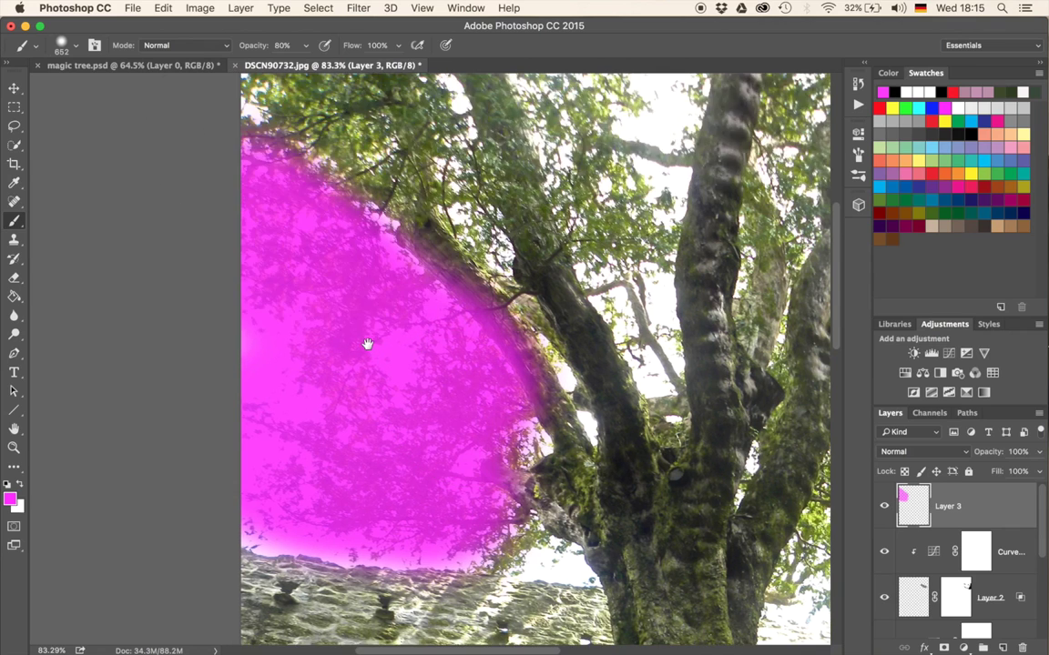
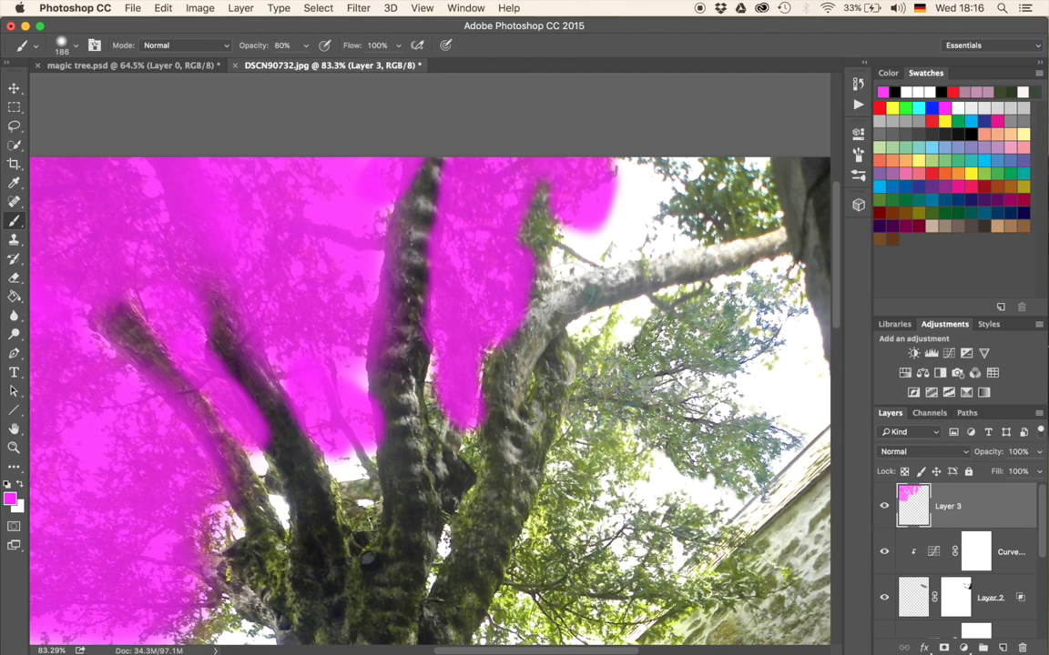
Paint magenta on Layer 3 over the foliage above and below the right-hand branch, down to the stone wall
{"action": "mouse_move", "coordinate": [619, 151]}
{"action": "left_mouse_down"}
{"action": "mouse_move", "coordinate": [686, 143]}
{"action": "mouse_move", "coordinate": [682, 211]}
{"action": "mouse_move", "coordinate": [779, 225]}
{"action": "mouse_move", "coordinate": [781, 170]}
{"action": "mouse_move", "coordinate": [708, 175]}
{"action": "mouse_move", "coordinate": [769, 193]}
{"action": "left_mouse_up"}
{"action": "mouse_move", "coordinate": [579, 307]}
{"action": "left_mouse_down"}
{"action": "mouse_move", "coordinate": [506, 174]}
{"action": "mouse_move", "coordinate": [458, 129]}
{"action": "left_mouse_up"}
{"action": "mouse_move", "coordinate": [519, 300]}
{"action": "left_mouse_down"}
{"action": "mouse_move", "coordinate": [663, 279]}
{"action": "mouse_move", "coordinate": [601, 228]}
{"action": "mouse_move", "coordinate": [555, 255]}
{"action": "mouse_move", "coordinate": [537, 145]}
{"action": "mouse_move", "coordinate": [637, 146]}
{"action": "mouse_move", "coordinate": [510, 164]}
{"action": "mouse_move", "coordinate": [428, 383]}
{"action": "mouse_move", "coordinate": [473, 310]}
{"action": "mouse_move", "coordinate": [514, 341]}
{"action": "left_mouse_up"}
{"action": "mouse_move", "coordinate": [569, 347]}
{"action": "left_mouse_down"}
{"action": "mouse_move", "coordinate": [450, 347]}
{"action": "mouse_move", "coordinate": [507, 375]}
{"action": "mouse_move", "coordinate": [532, 362]}
{"action": "mouse_move", "coordinate": [516, 394]}
{"action": "mouse_move", "coordinate": [525, 390]}
{"action": "mouse_move", "coordinate": [529, 401]}
{"action": "mouse_move", "coordinate": [614, 423]}
{"action": "mouse_move", "coordinate": [678, 407]}
{"action": "mouse_move", "coordinate": [642, 385]}
{"action": "mouse_move", "coordinate": [646, 360]}
{"action": "mouse_move", "coordinate": [542, 401]}
{"action": "mouse_move", "coordinate": [523, 414]}
{"action": "mouse_move", "coordinate": [537, 441]}
{"action": "mouse_move", "coordinate": [487, 459]}
{"action": "mouse_move", "coordinate": [505, 473]}
{"action": "mouse_move", "coordinate": [523, 448]}
{"action": "left_mouse_up"}
{"action": "mouse_move", "coordinate": [426, 368]}
{"action": "left_mouse_down"}
{"action": "mouse_move", "coordinate": [396, 423]}
{"action": "mouse_move", "coordinate": [428, 369]}
{"action": "left_mouse_up"}
Fill the remaining foliage along the lower edges and between the branches with magenta, using 161 px and 74 px brushes
{"action": "left_click_drag", "start_coordinate": [261, 317], "coordinate": [259, 318]}
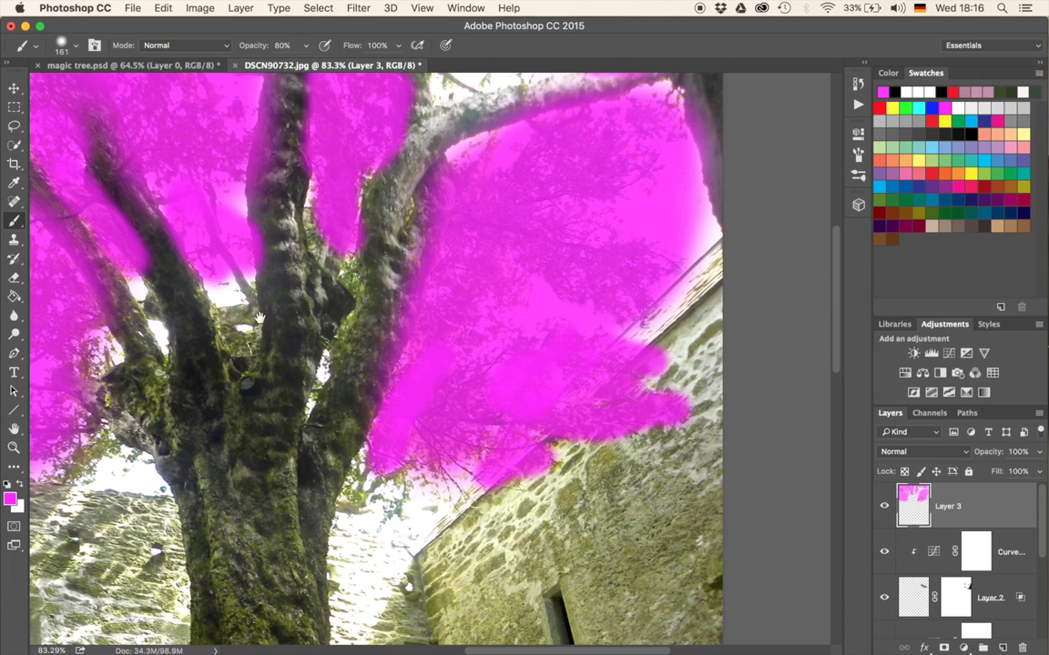
{"action": "scroll", "coordinate": [260, 317], "scroll_direction": "left", "scroll_amount": 6}
{"action": "mouse_move", "coordinate": [241, 293]}
{"action": "left_mouse_down"}
{"action": "mouse_move", "coordinate": [255, 310]}
{"action": "mouse_move", "coordinate": [246, 405]}
{"action": "mouse_move", "coordinate": [214, 419]}
{"action": "mouse_move", "coordinate": [273, 460]}
{"action": "left_mouse_up"}
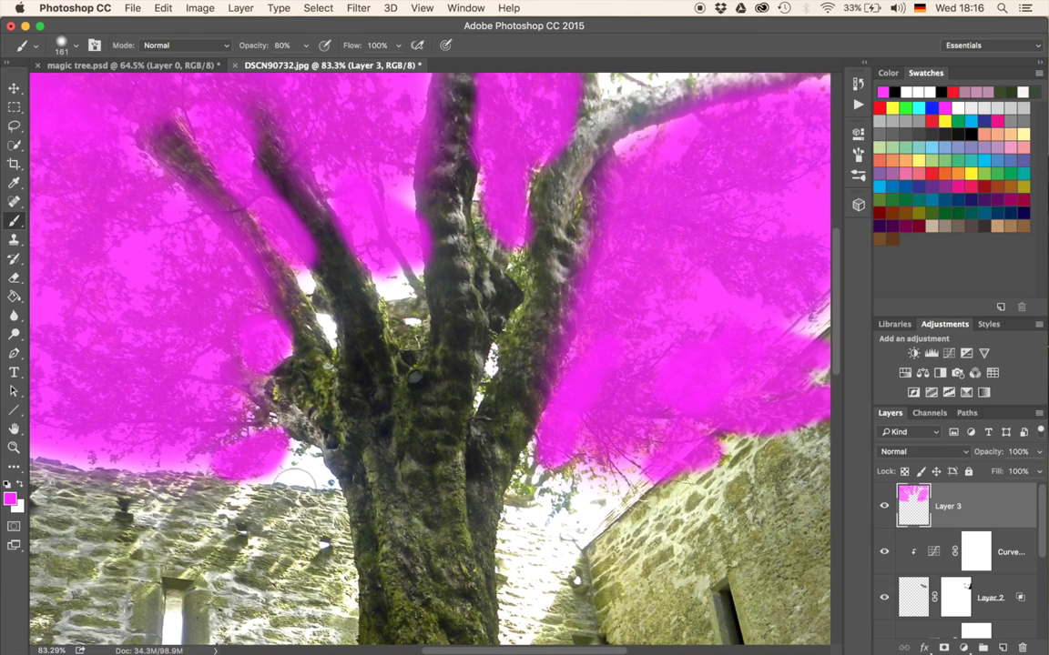
{"action": "left_click_drag", "start_coordinate": [575, 488], "coordinate": [550, 449]}
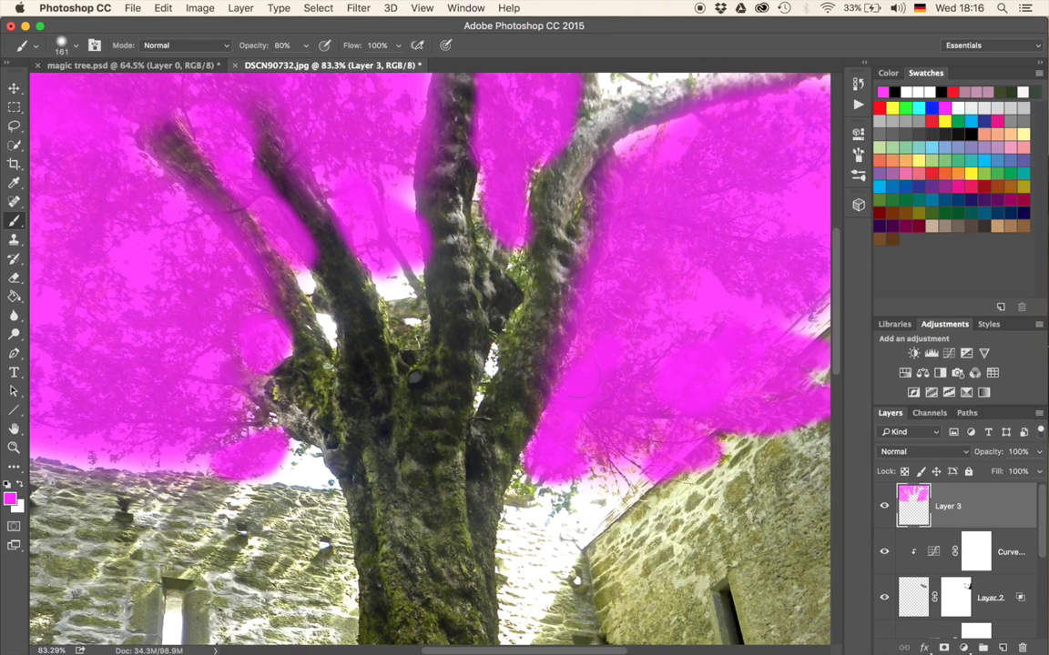
{"action": "mouse_move", "coordinate": [562, 335]}
{"action": "left_mouse_down"}
{"action": "mouse_move", "coordinate": [520, 339]}
{"action": "mouse_move", "coordinate": [536, 329]}
{"action": "left_mouse_up"}
{"action": "left_click_drag", "start_coordinate": [508, 238], "coordinate": [518, 280]}
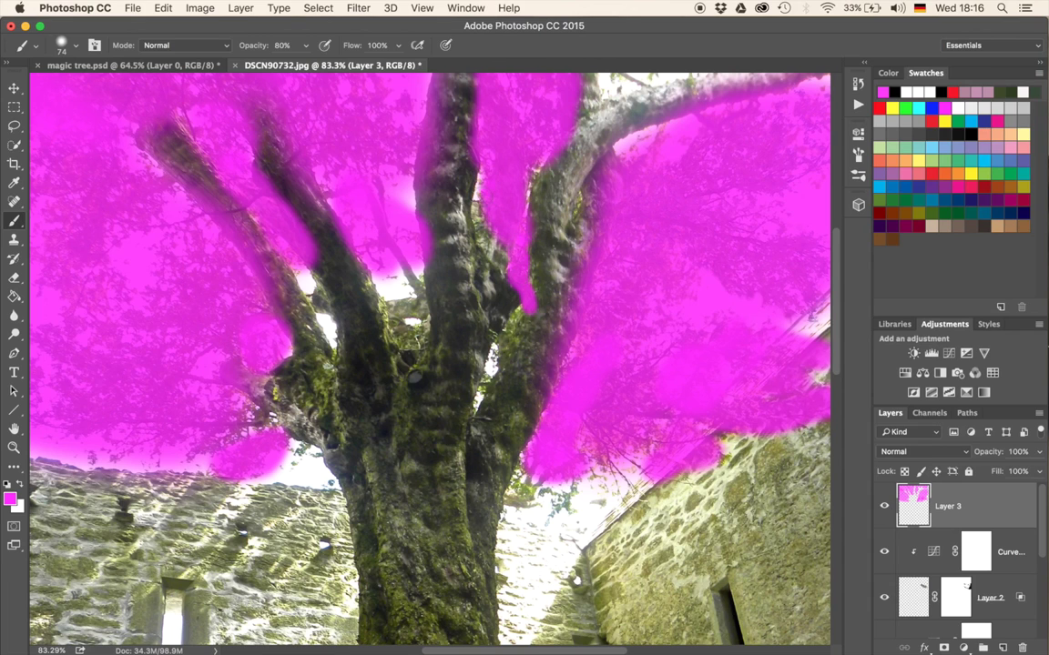
{"action": "left_click_drag", "start_coordinate": [440, 178], "coordinate": [437, 272]}
{"action": "mouse_move", "coordinate": [650, 181]}
{"action": "left_mouse_down"}
{"action": "mouse_move", "coordinate": [702, 167]}
{"action": "mouse_move", "coordinate": [700, 185]}
{"action": "mouse_move", "coordinate": [593, 175]}
{"action": "left_mouse_up"}
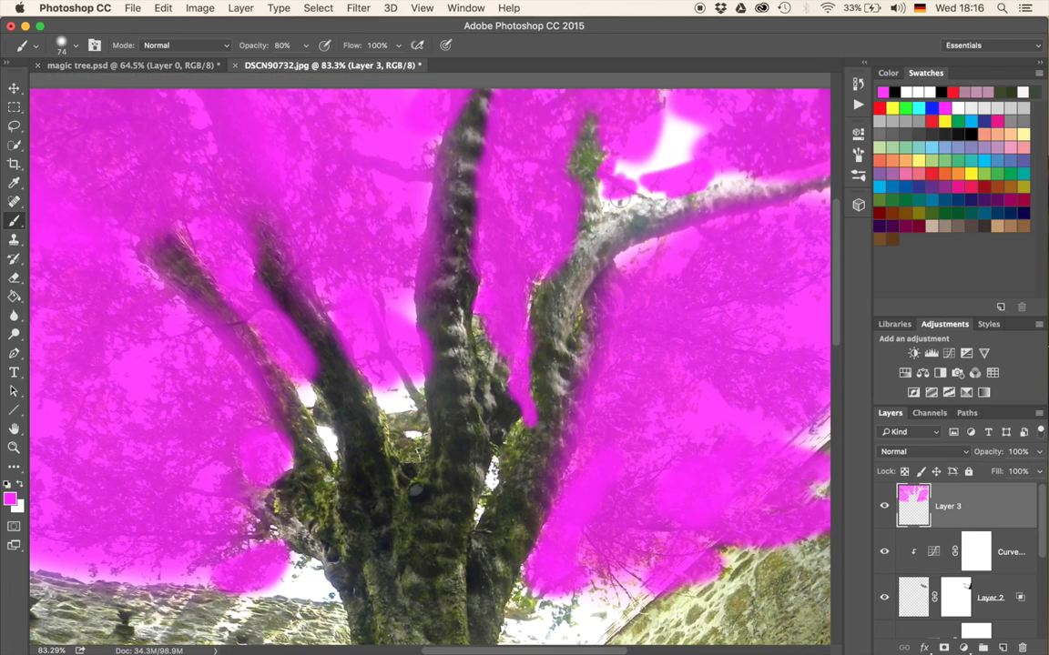
Set Layer 3's blend mode to Color
{"action": "left_click_drag", "start_coordinate": [299, 241], "coordinate": [410, 191]}
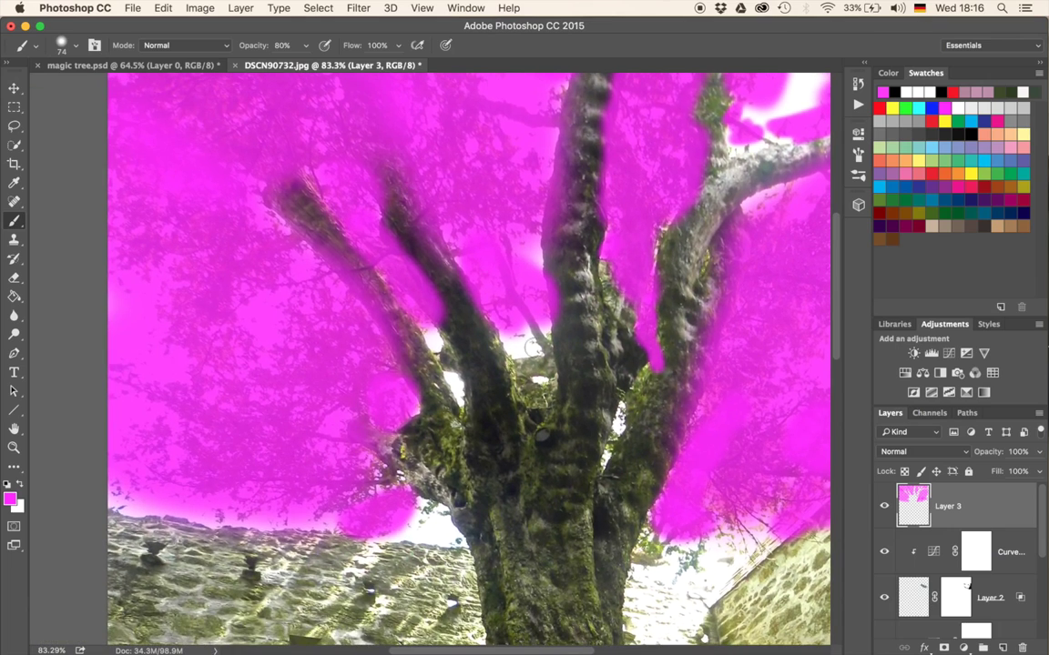
{"action": "key", "text": "super+minus"}
{"action": "key", "text": "super+minus"}
{"action": "scroll", "coordinate": [371, 415], "scroll_direction": "up", "scroll_amount": 1}
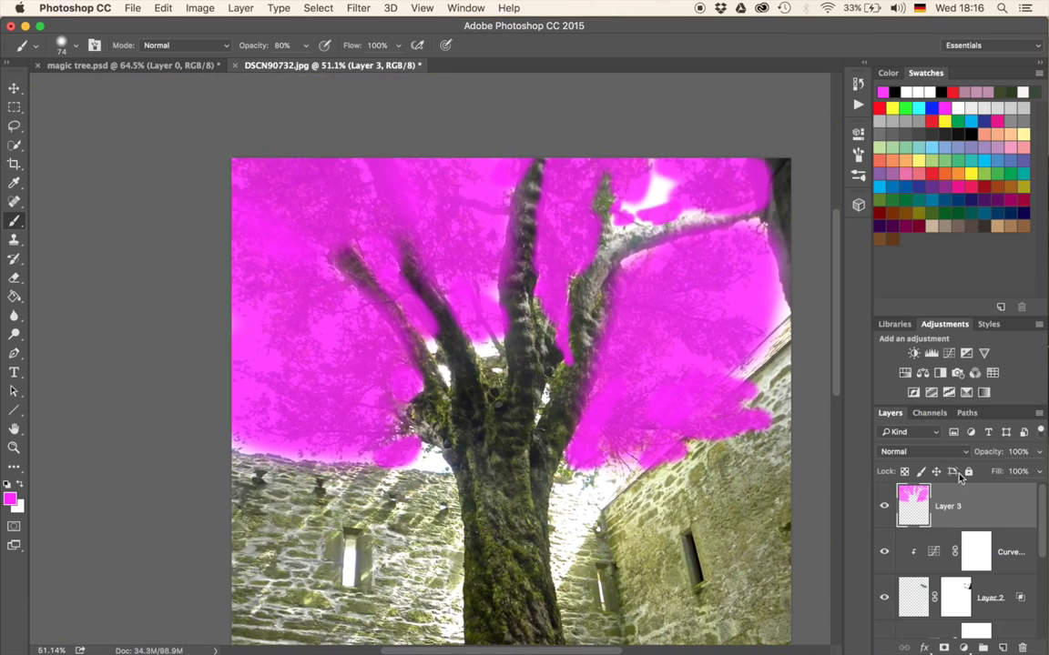
{"action": "left_click", "coordinate": [914, 454]}
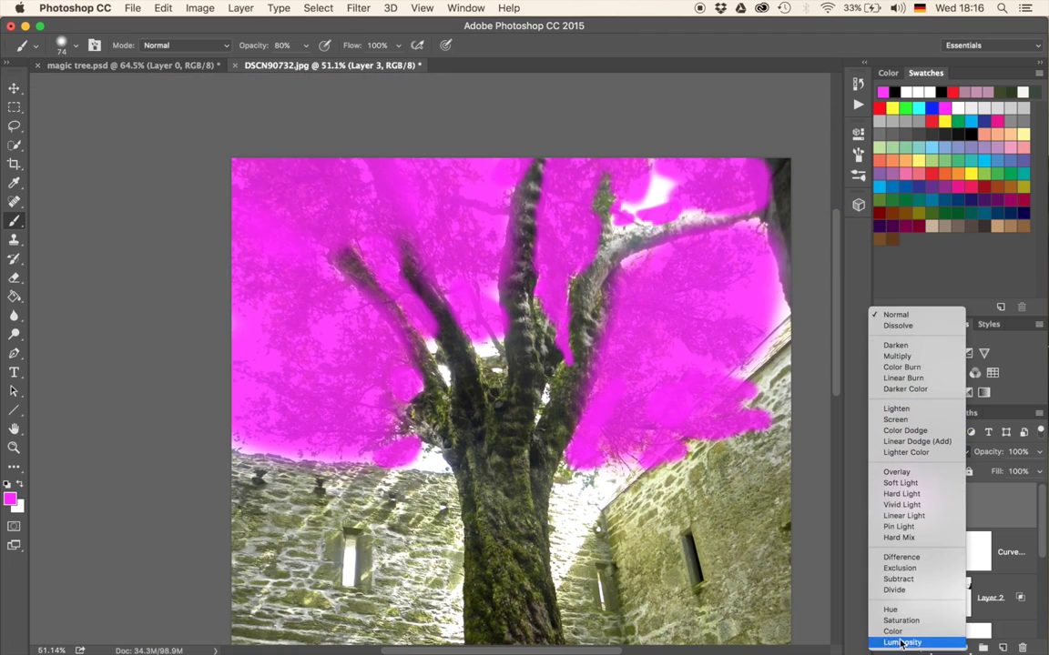
{"action": "left_click", "coordinate": [892, 632]}
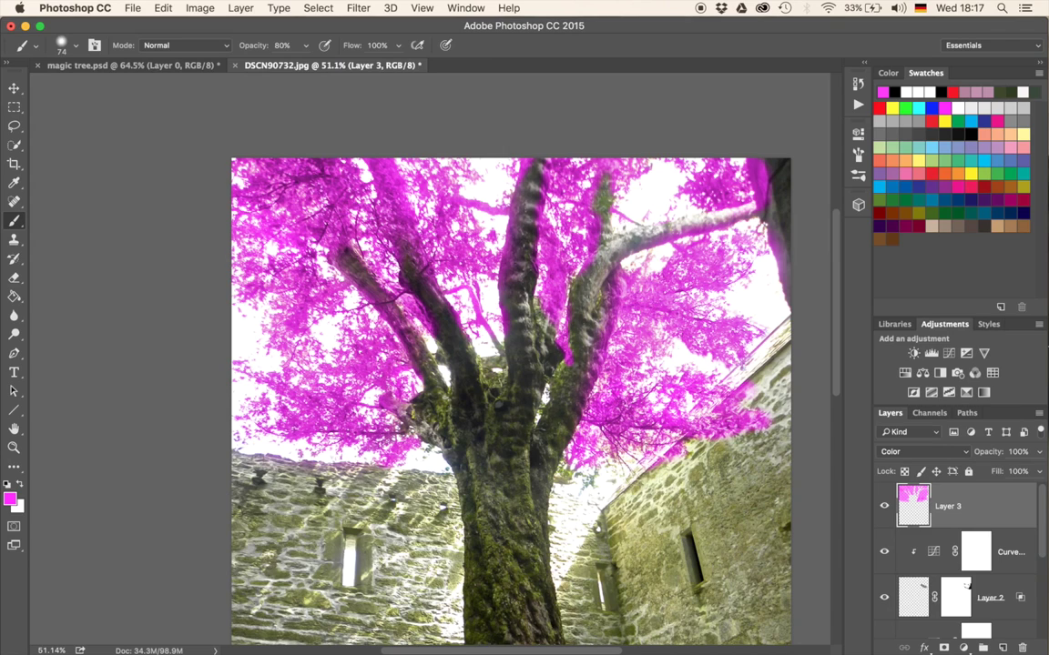
Split Layer 3's Blend If black point for Underlying Layer to 31 / 177, and add a layer mask to Layer 3
{"action": "double_click", "coordinate": [983, 526]}
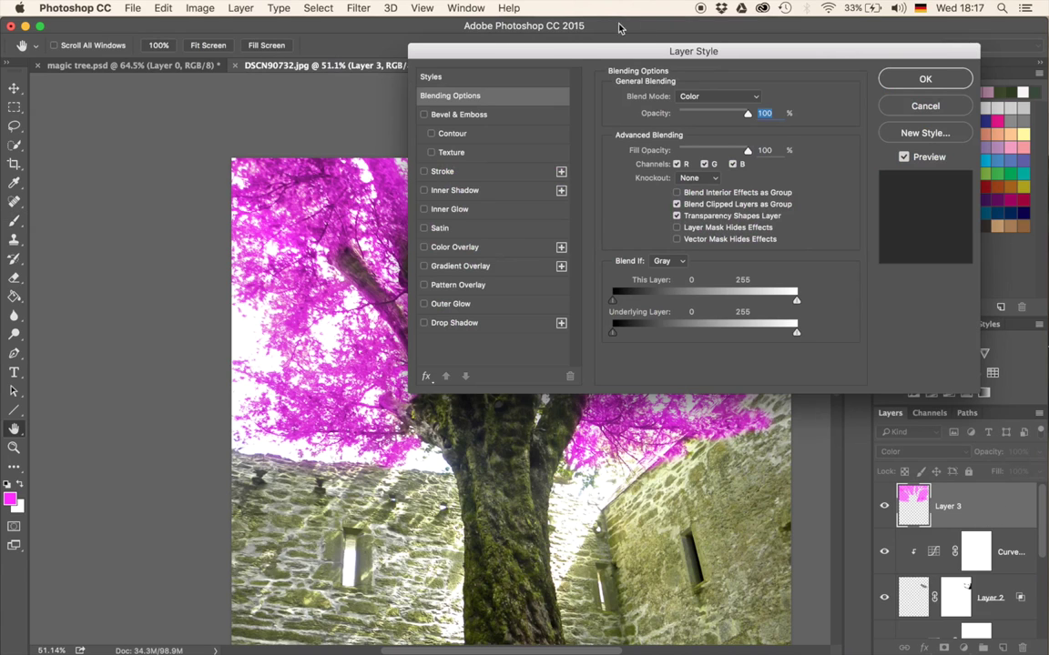
{"action": "left_click_drag", "start_coordinate": [573, 54], "coordinate": [737, 41]}
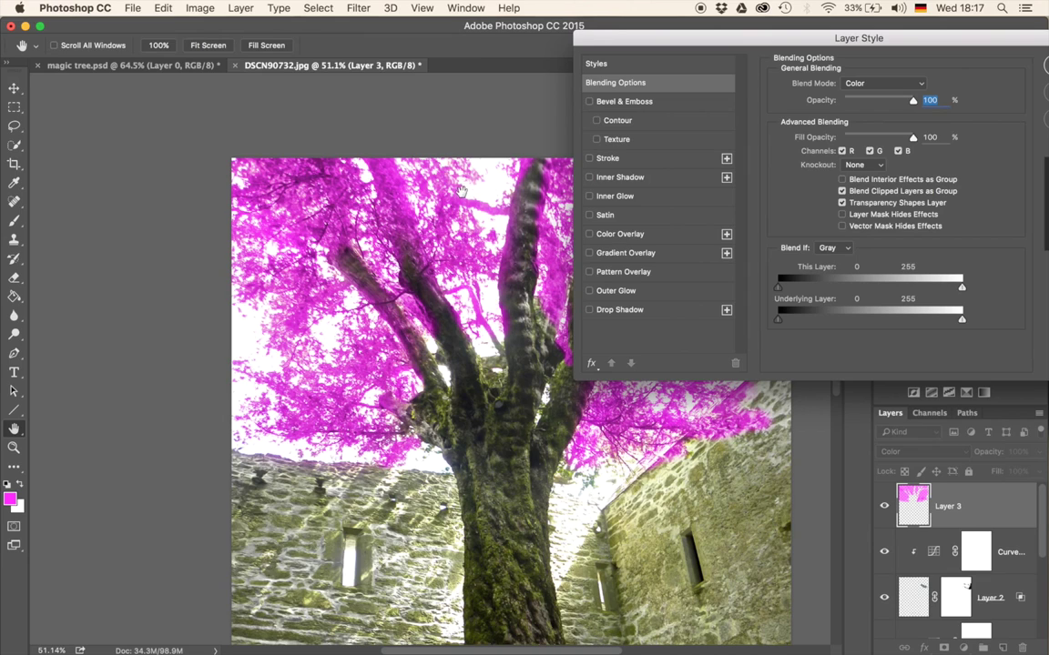
{"action": "left_click_drag", "start_coordinate": [779, 321], "coordinate": [824, 321]}
{"action": "left_click_drag", "start_coordinate": [779, 320], "coordinate": [879, 319]}
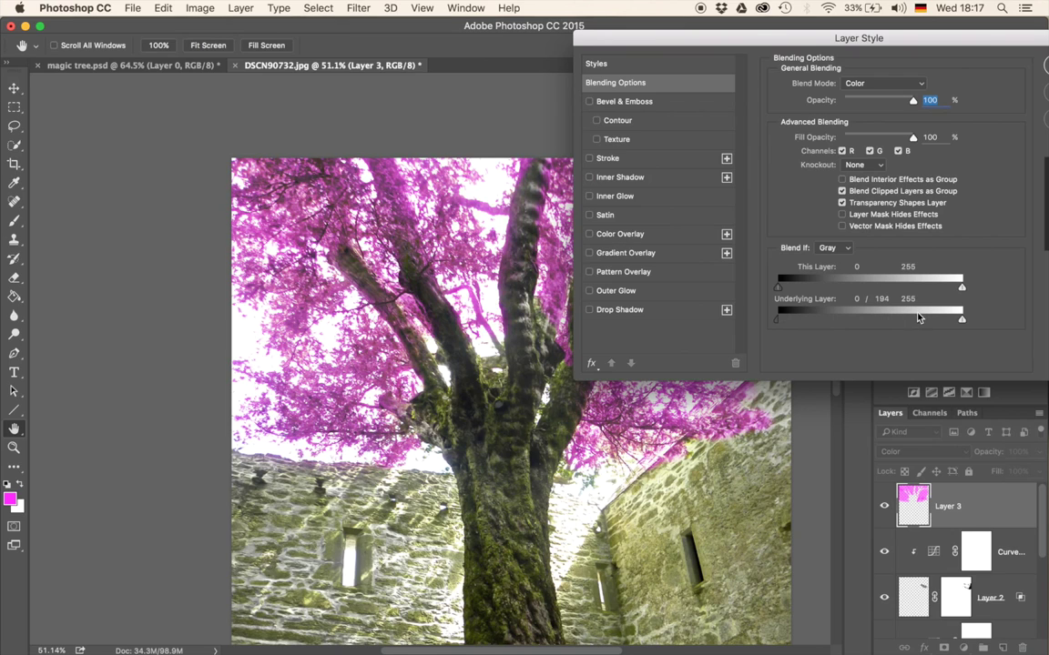
{"action": "mouse_move", "coordinate": [904, 318]}
{"action": "left_mouse_down"}
{"action": "mouse_move", "coordinate": [934, 316]}
{"action": "mouse_move", "coordinate": [908, 321]}
{"action": "left_mouse_up"}
{"action": "left_click_drag", "start_coordinate": [780, 320], "coordinate": [864, 324]}
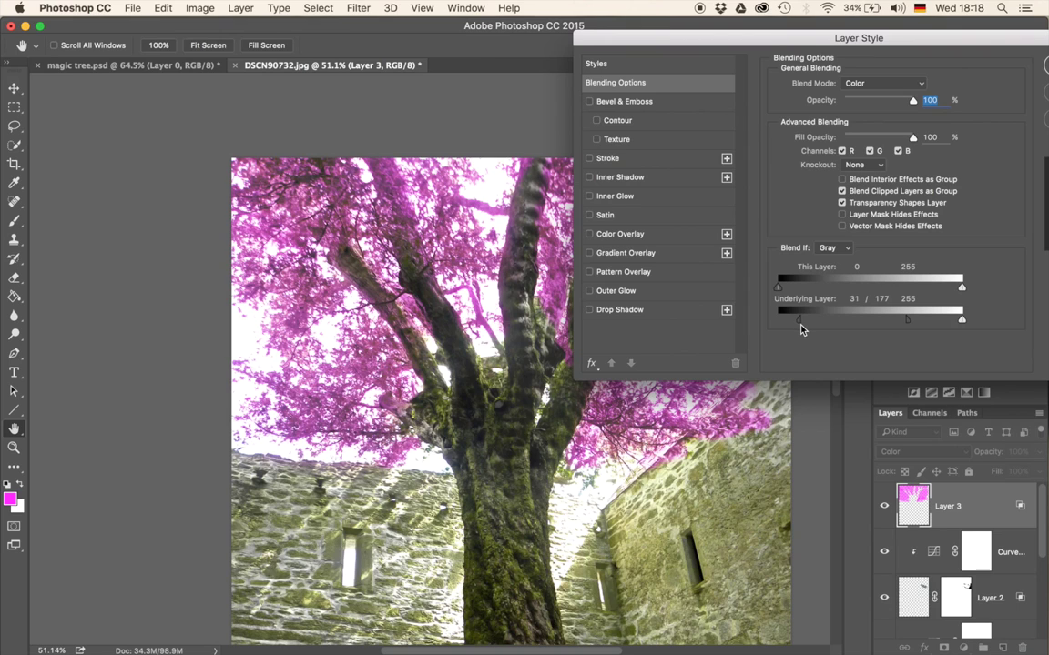
{"action": "left_click_drag", "start_coordinate": [605, 36], "coordinate": [559, 211]}
{"action": "key", "text": "Return"}
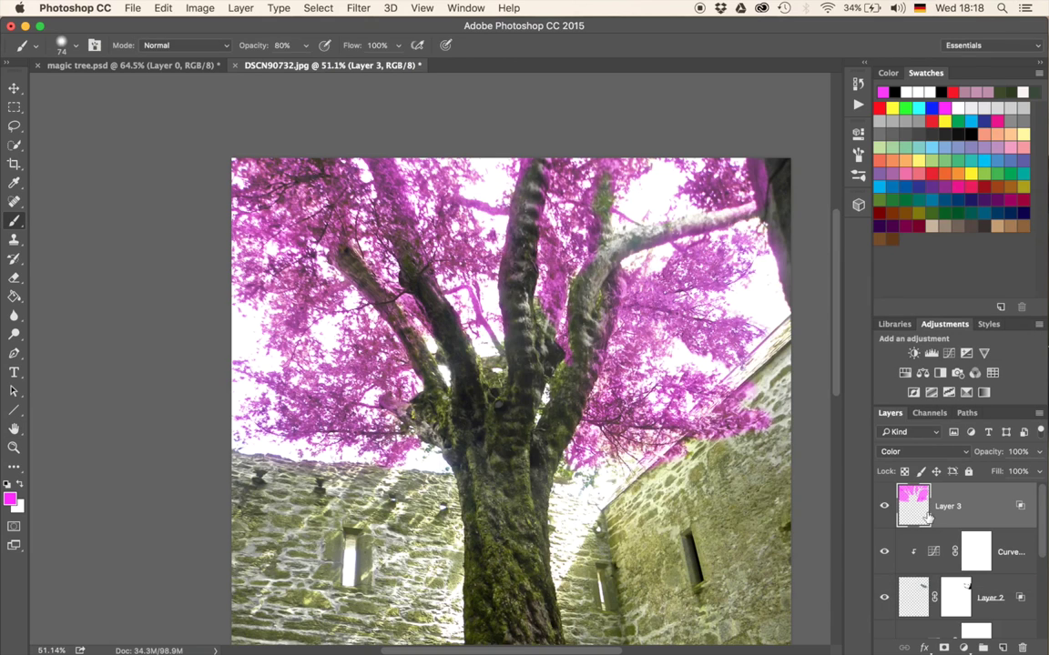
{"action": "left_click", "coordinate": [943, 648]}
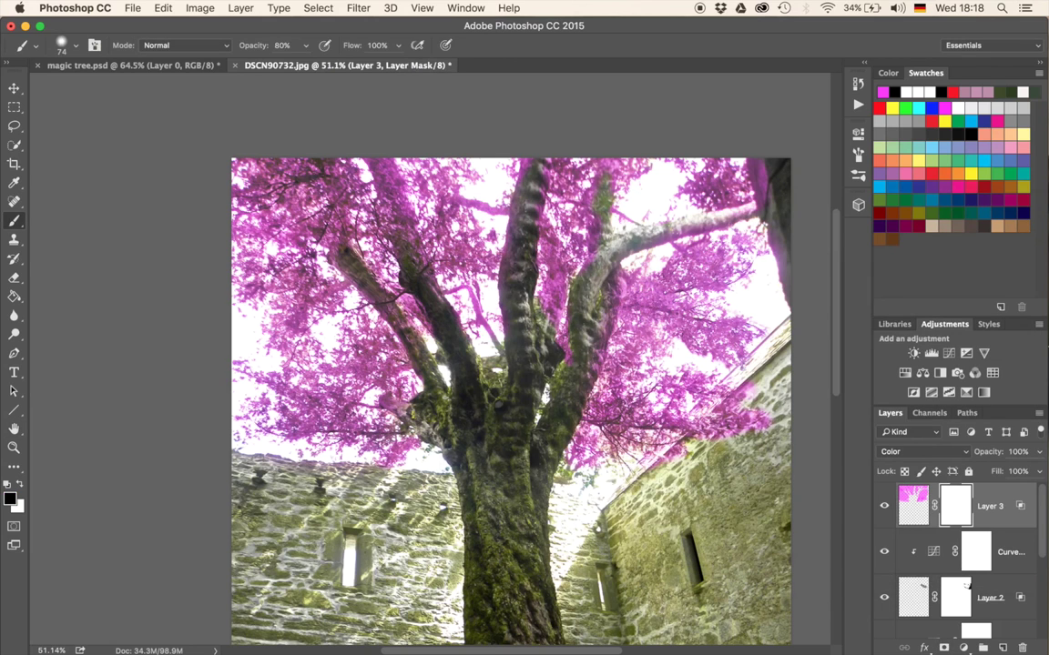
Paint black on Layer 3's mask at 30% brush opacity to remove magenta from the left limbs and the thin branch between the trunks
{"action": "scroll", "coordinate": [436, 318], "scroll_direction": "up", "scroll_amount": 5}
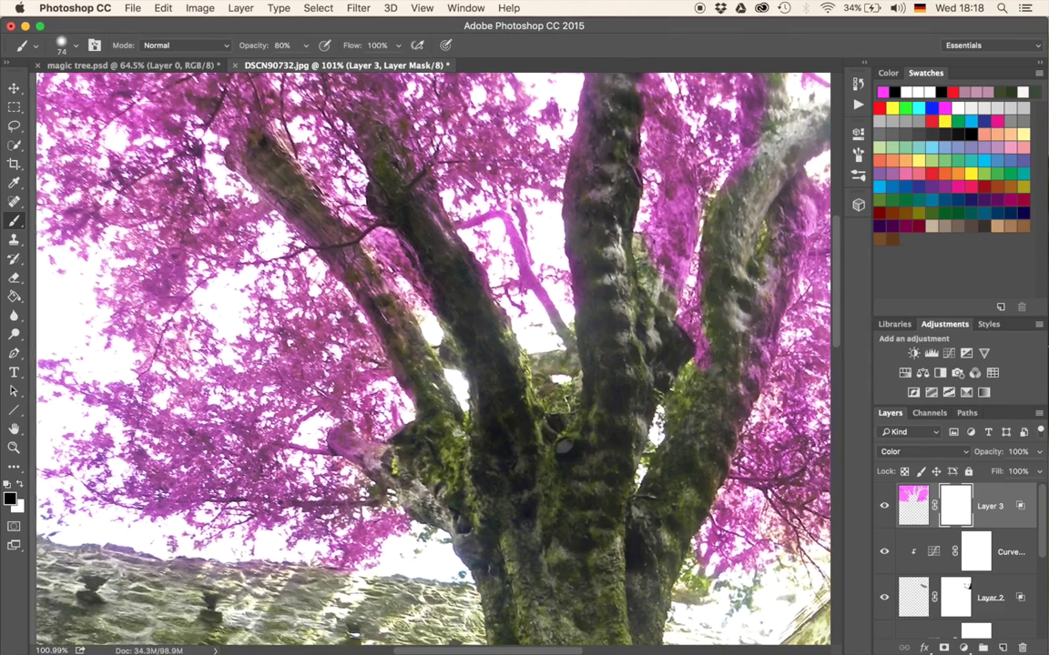
{"action": "left_click_drag", "start_coordinate": [428, 332], "coordinate": [488, 409]}
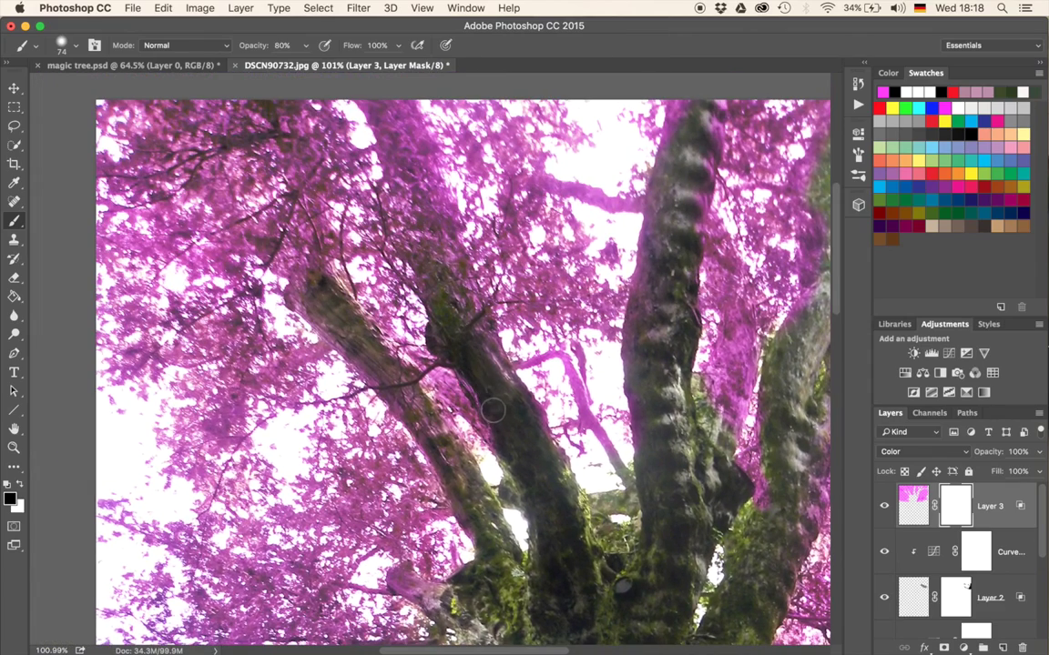
{"action": "key", "text": "3"}
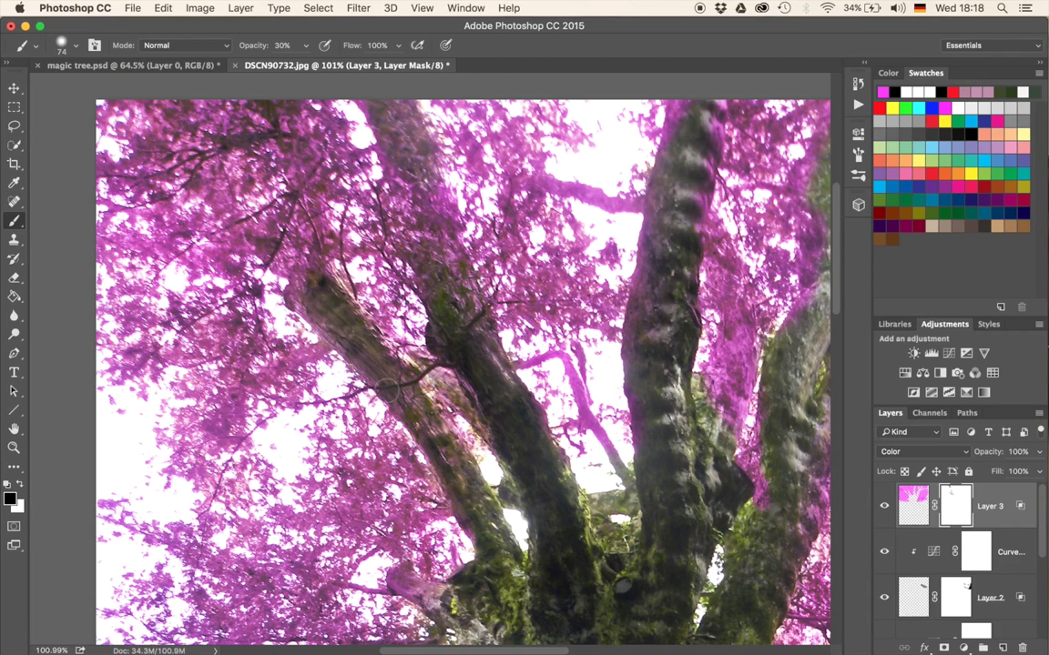
{"action": "mouse_move", "coordinate": [495, 340]}
{"action": "left_mouse_down"}
{"action": "mouse_move", "coordinate": [466, 329]}
{"action": "mouse_move", "coordinate": [277, 341]}
{"action": "left_mouse_up"}
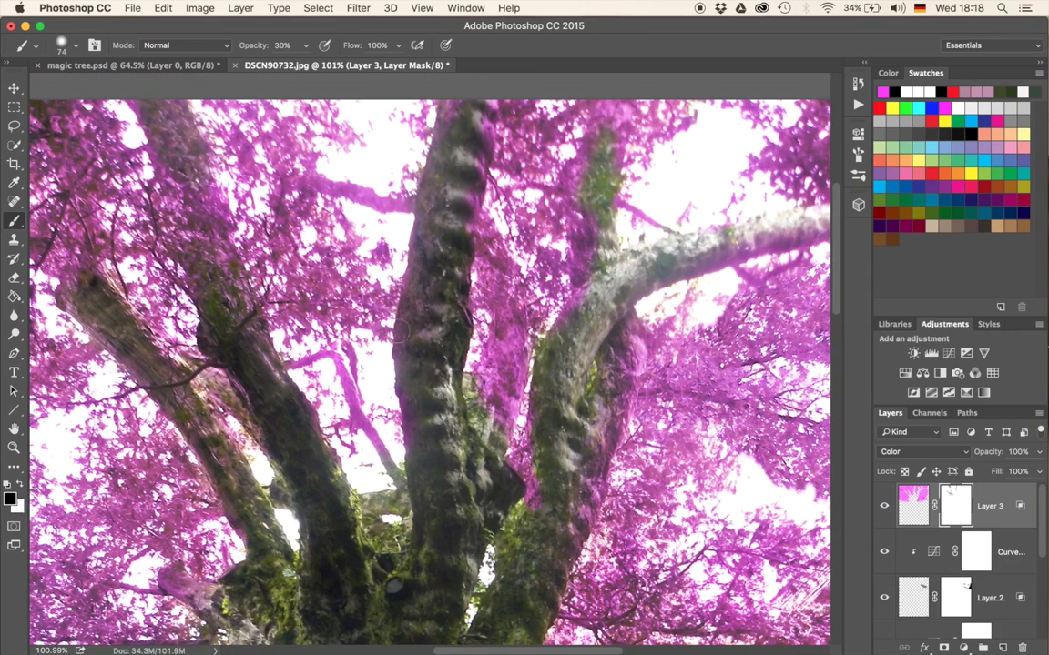
{"action": "mouse_move", "coordinate": [370, 375]}
{"action": "left_mouse_down"}
{"action": "mouse_move", "coordinate": [326, 405]}
{"action": "mouse_move", "coordinate": [338, 384]}
{"action": "mouse_move", "coordinate": [367, 440]}
{"action": "left_mouse_up"}
{"action": "mouse_move", "coordinate": [319, 379]}
{"action": "left_mouse_down"}
{"action": "mouse_move", "coordinate": [315, 362]}
{"action": "mouse_move", "coordinate": [329, 367]}
{"action": "left_mouse_up"}
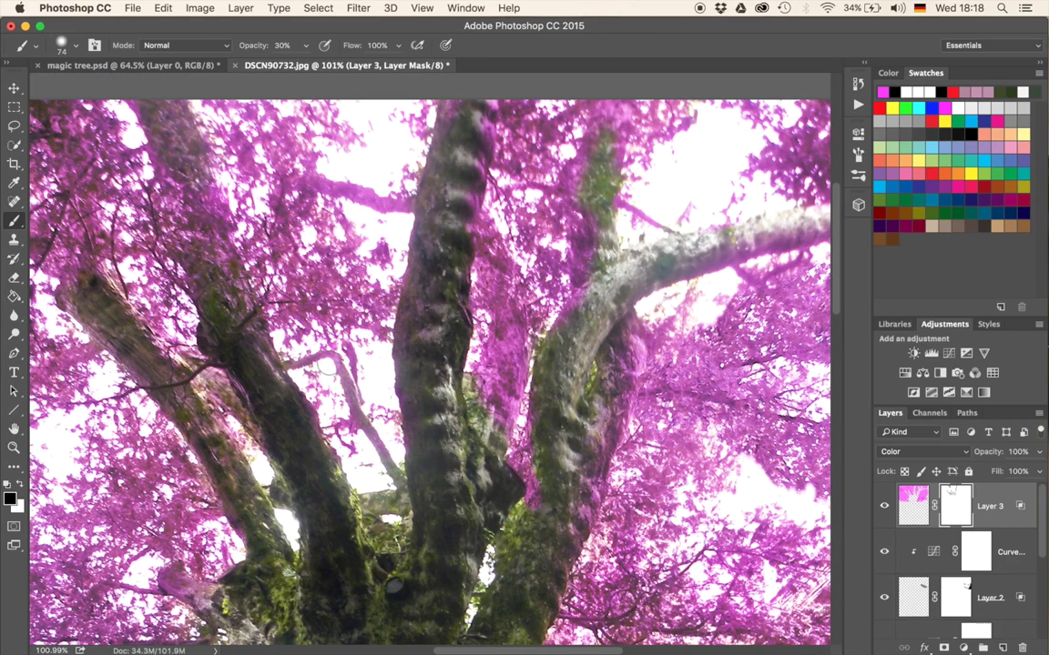
{"action": "mouse_move", "coordinate": [340, 423]}
{"action": "left_mouse_down"}
{"action": "mouse_move", "coordinate": [370, 463]}
{"action": "mouse_move", "coordinate": [399, 376]}
{"action": "mouse_move", "coordinate": [313, 363]}
{"action": "mouse_move", "coordinate": [363, 376]}
{"action": "left_mouse_up"}
Mask the magenta off the thin upper branch beside the central limb and off the shaded edge of the right-hand limb
{"action": "scroll", "coordinate": [364, 374], "scroll_direction": "up", "scroll_amount": 5}
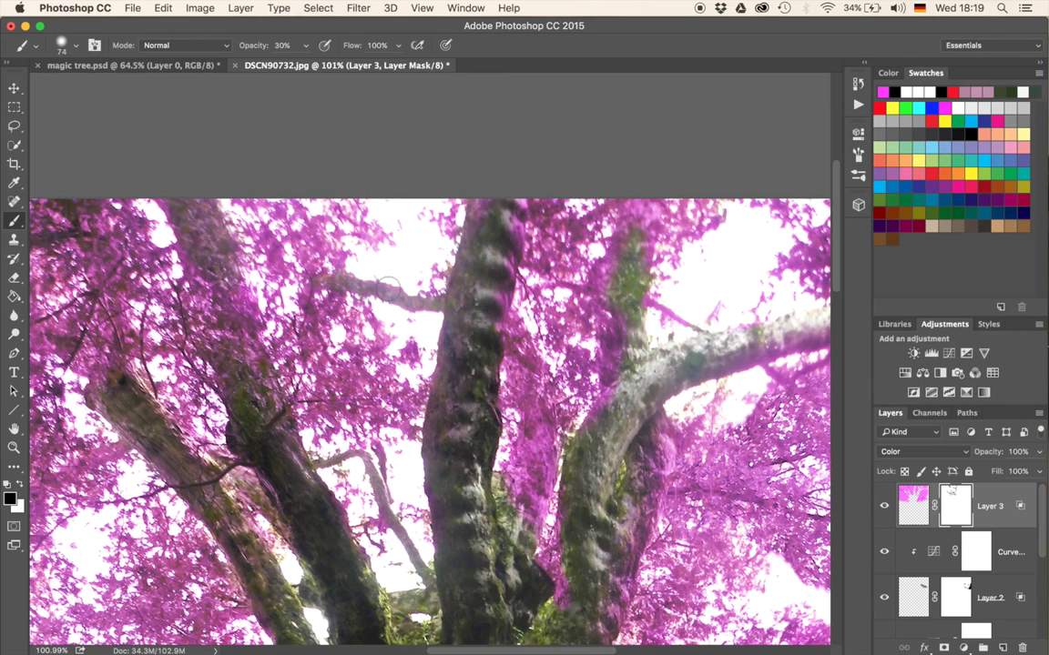
{"action": "scroll", "coordinate": [542, 303], "scroll_direction": "right", "scroll_amount": 10}
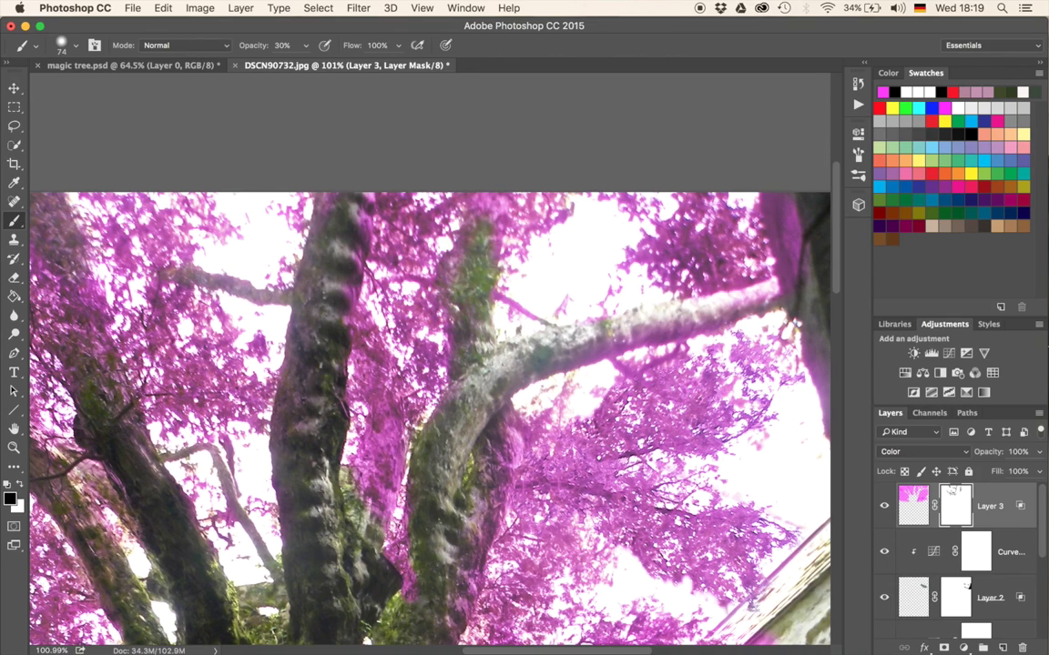
{"action": "scroll", "coordinate": [428, 355], "scroll_direction": "down", "scroll_amount": 5}
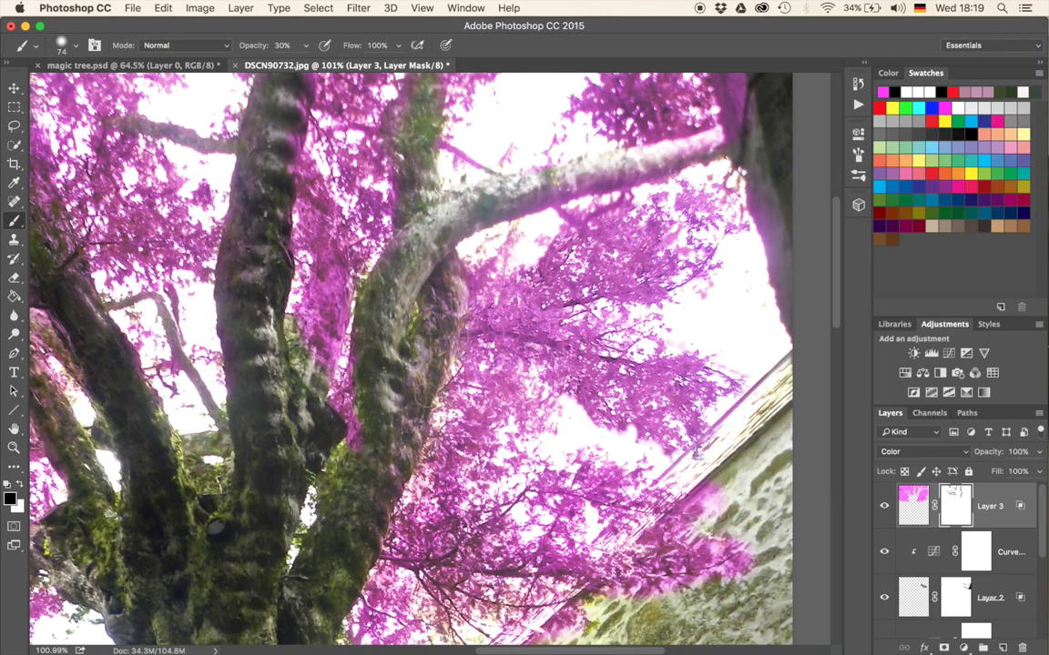
Mask the magenta off the limb behind the central trunk and the upright limb above the right-hand branch
{"action": "key", "text": "x"}
{"action": "key", "text": "x"}
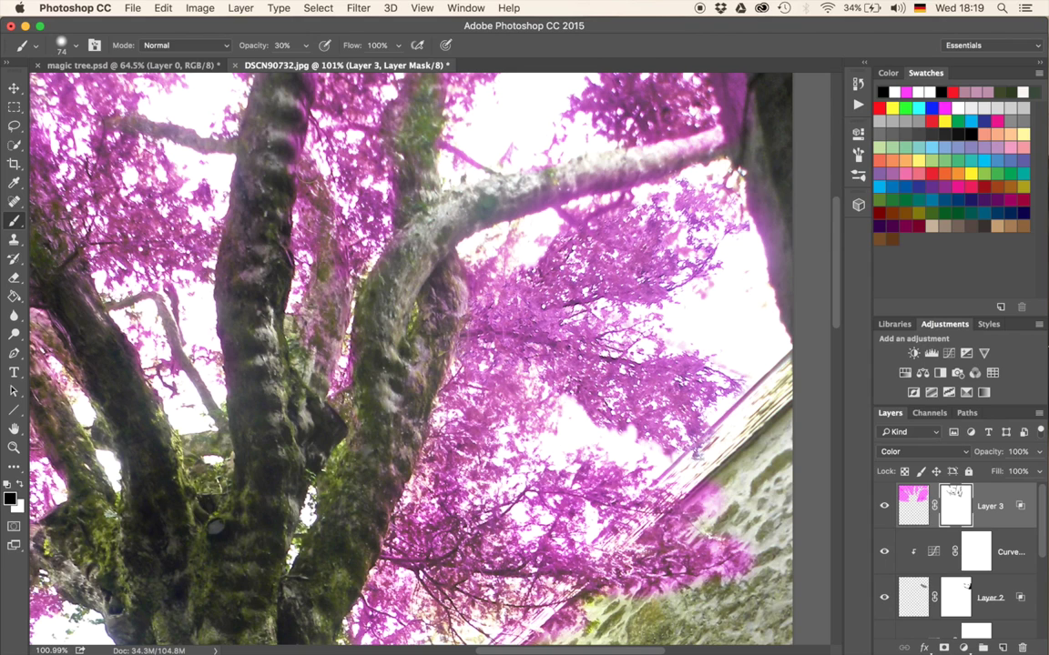
{"action": "left_click_drag", "start_coordinate": [291, 144], "coordinate": [304, 335]}
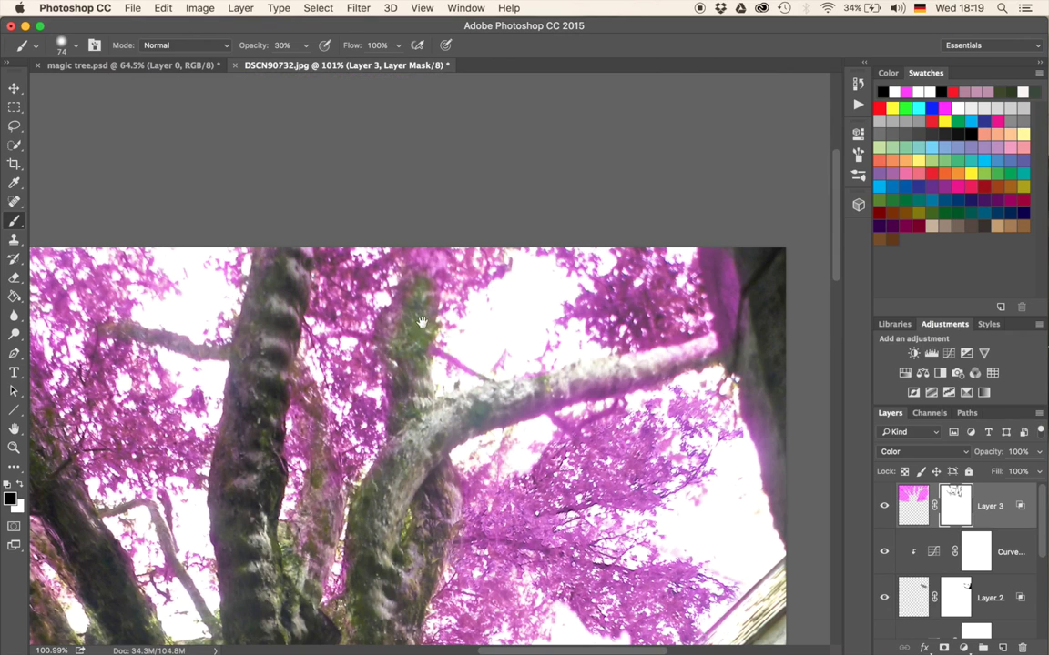
{"action": "left_click_drag", "start_coordinate": [585, 409], "coordinate": [461, 214]}
{"action": "left_click_drag", "start_coordinate": [414, 497], "coordinate": [571, 401]}
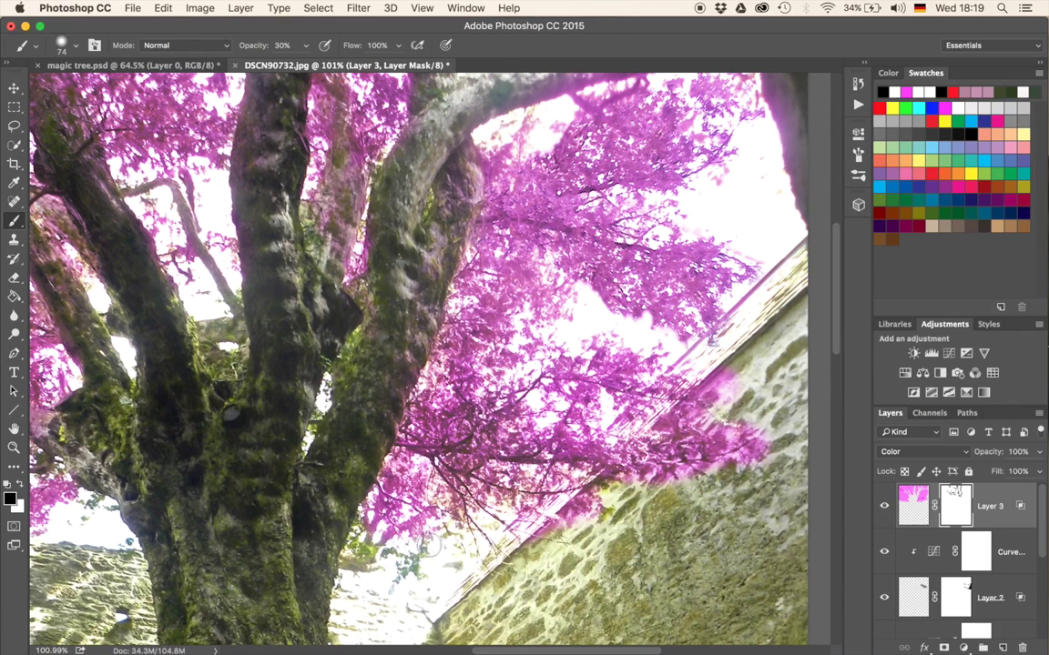
Mask the magenta off the short cut-off branch at the lower left of the crown
{"action": "mouse_move", "coordinate": [196, 334]}
{"action": "left_mouse_down"}
{"action": "mouse_move", "coordinate": [346, 391]}
{"action": "mouse_move", "coordinate": [520, 425]}
{"action": "left_mouse_up"}
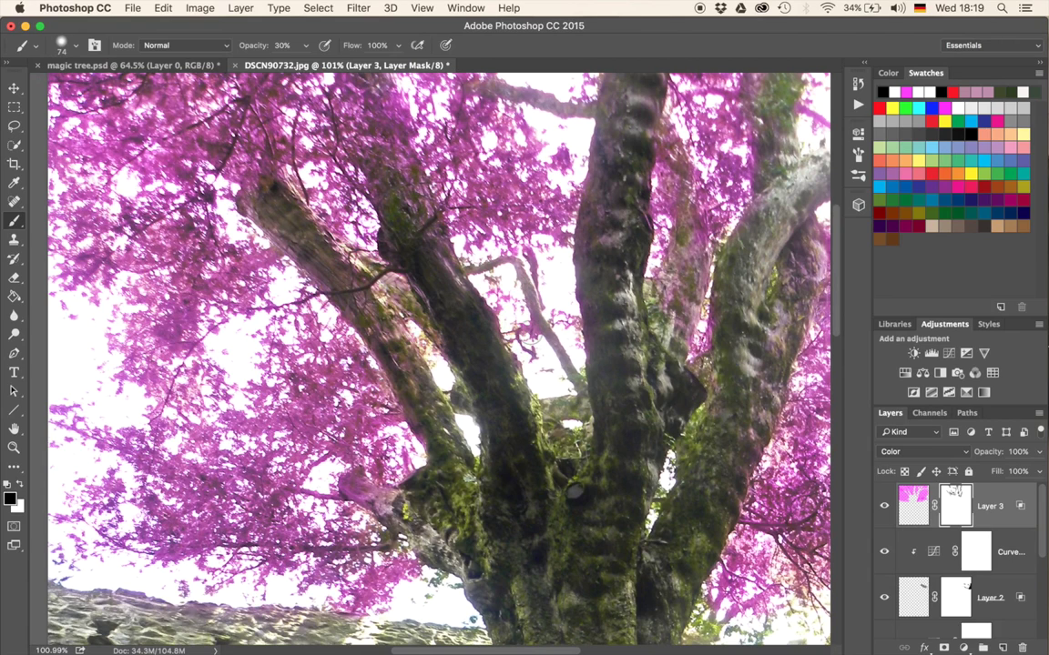
{"action": "left_click_drag", "start_coordinate": [225, 408], "coordinate": [299, 248]}
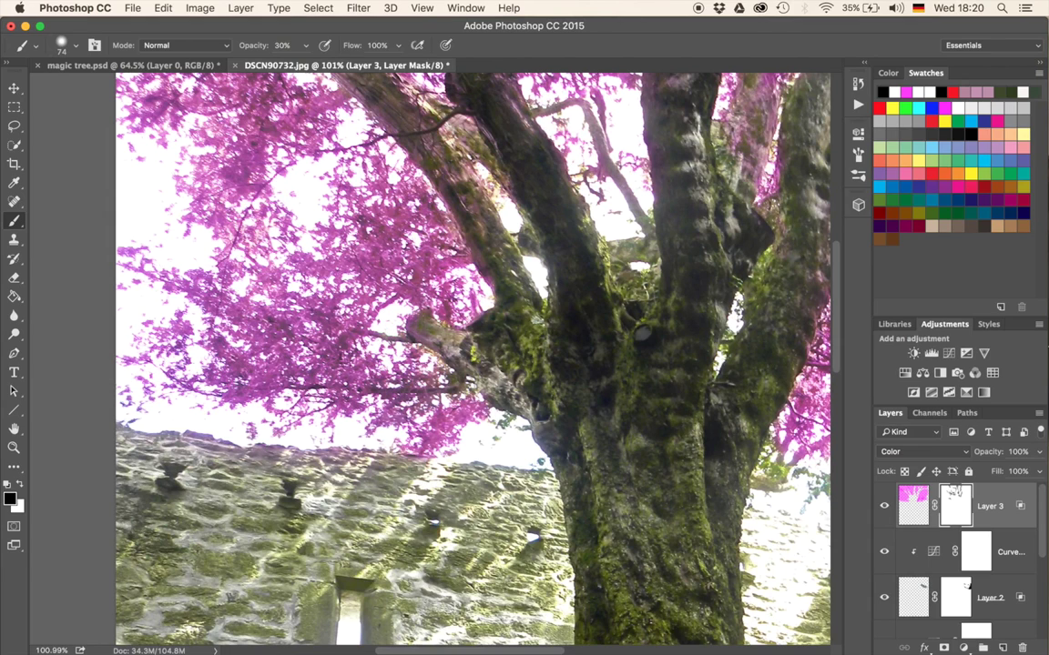
{"action": "key", "text": "x"}
{"action": "left_click_drag", "start_coordinate": [296, 208], "coordinate": [271, 403]}
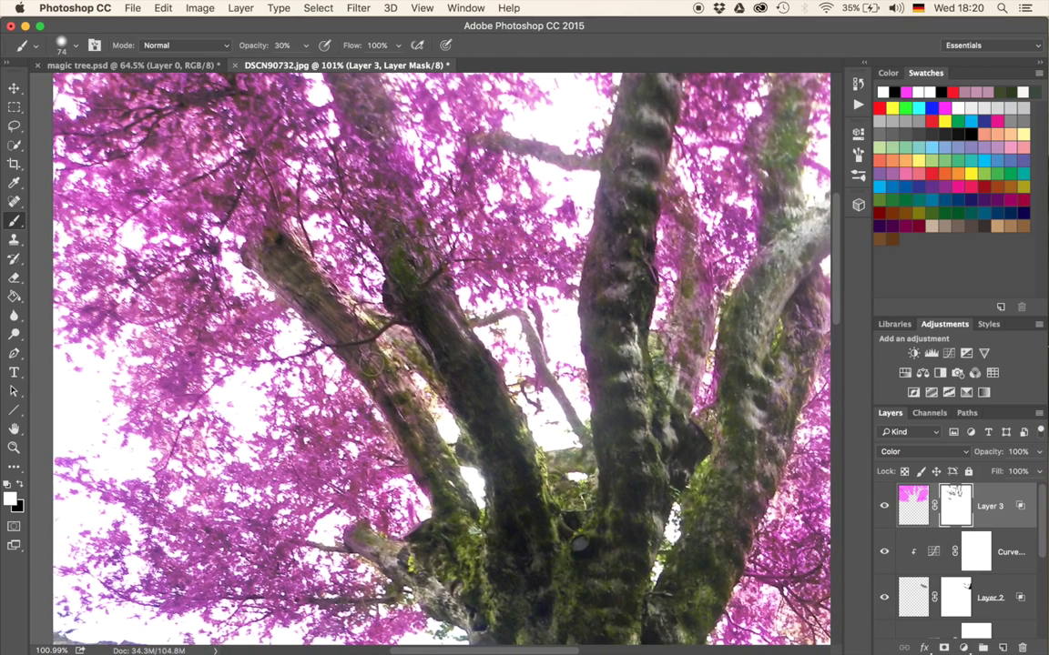
{"action": "key", "text": "x"}
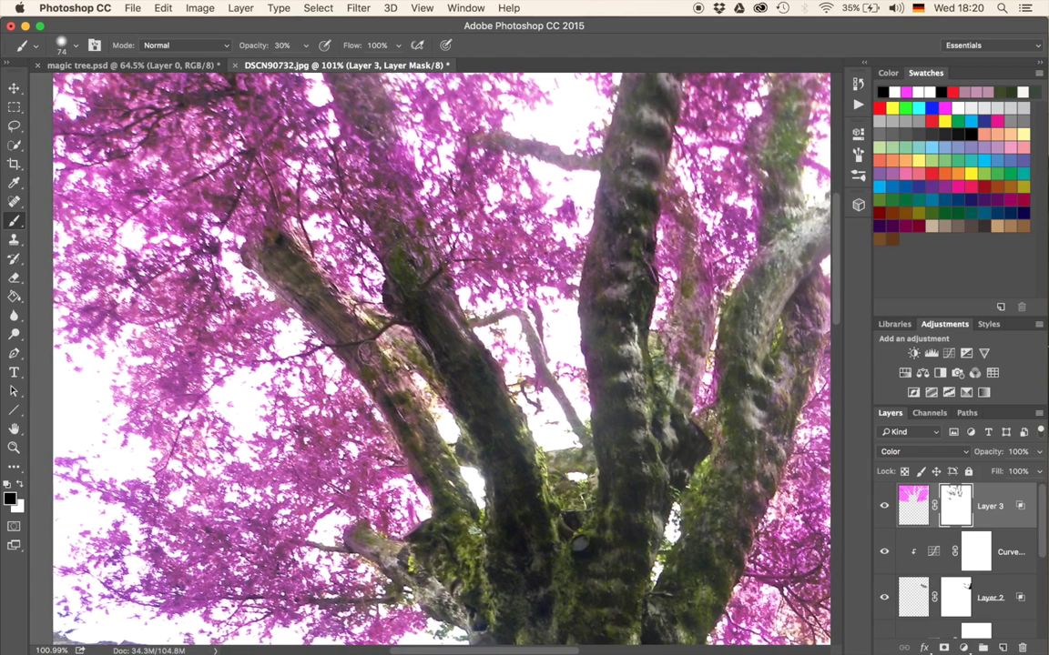
Examine the recoloured tree as a whole against its surroundings
{"action": "key", "text": "super+minus"}
{"action": "key", "text": "super+minus"}
{"action": "key", "text": "super+minus"}
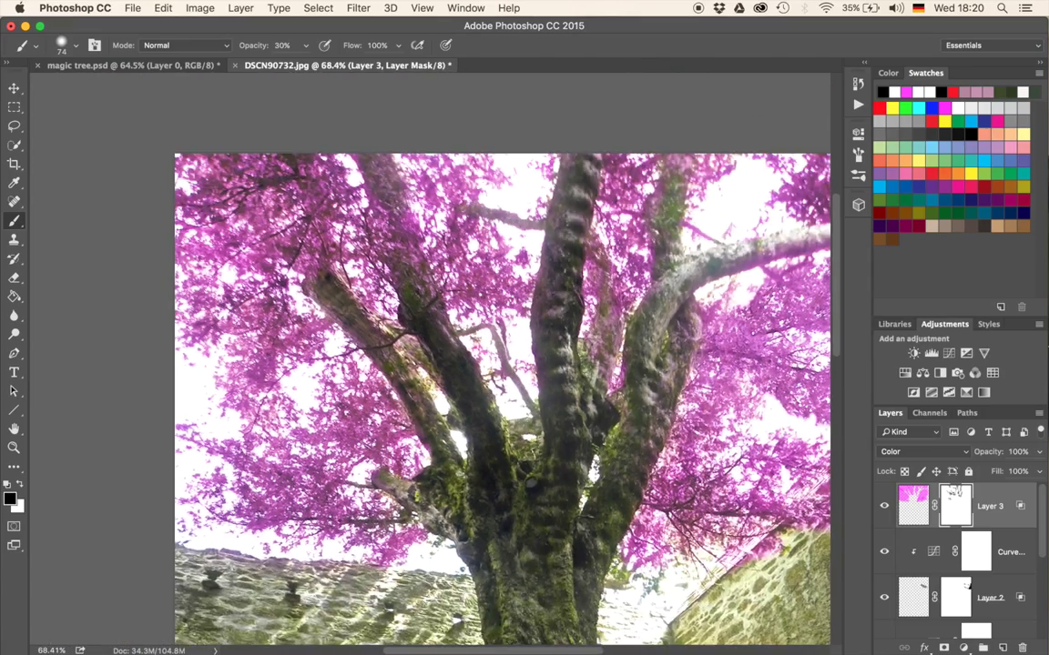
{"action": "scroll", "coordinate": [429, 359], "scroll_direction": "down", "scroll_amount": 7}
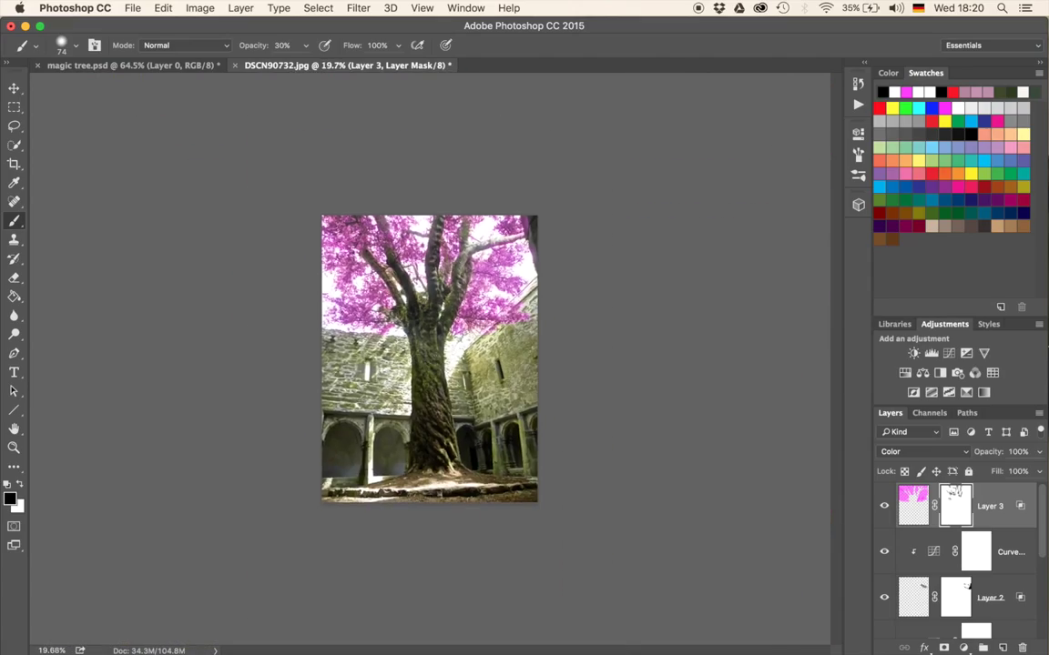
{"action": "scroll", "coordinate": [430, 359], "scroll_direction": "up", "scroll_amount": 2}
{"action": "scroll", "coordinate": [410, 382], "scroll_direction": "up", "scroll_amount": 3}
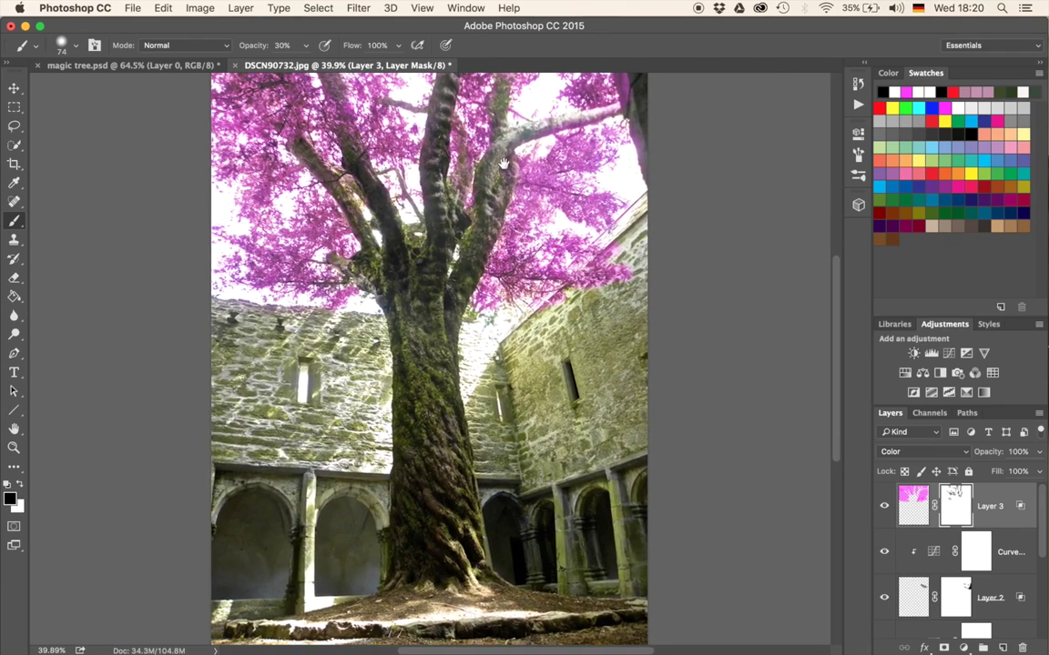
{"action": "scroll", "coordinate": [429, 358], "scroll_direction": "up", "scroll_amount": 3}
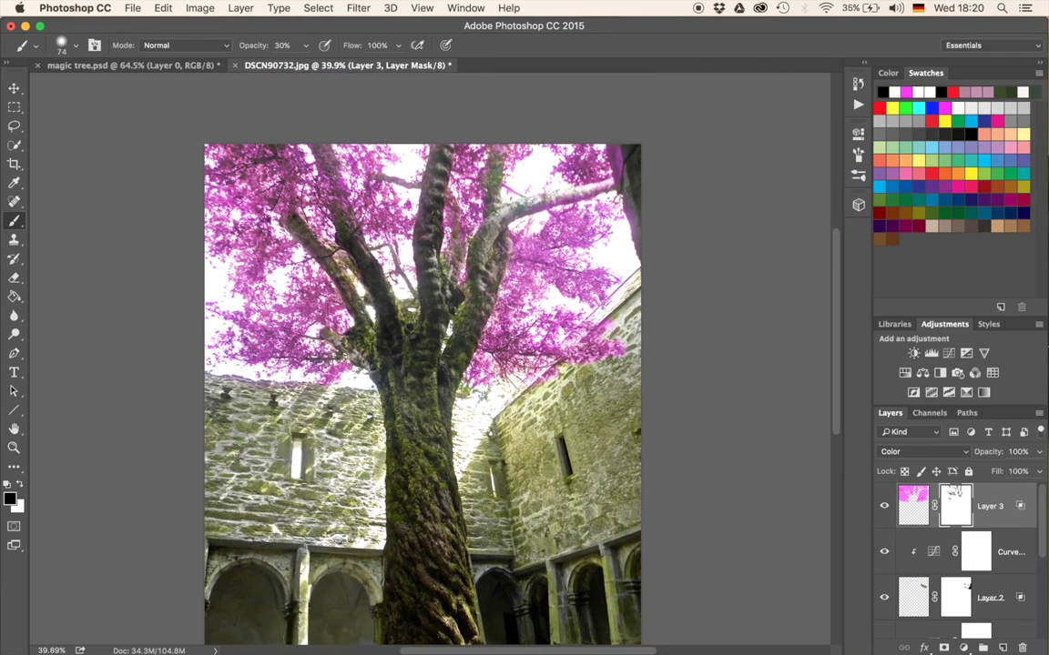
Hide and show Layer 3 again to compare the upper right branches with their original colours
{"action": "key", "text": "x"}
{"action": "scroll", "coordinate": [520, 166], "scroll_direction": "up", "scroll_amount": 5}
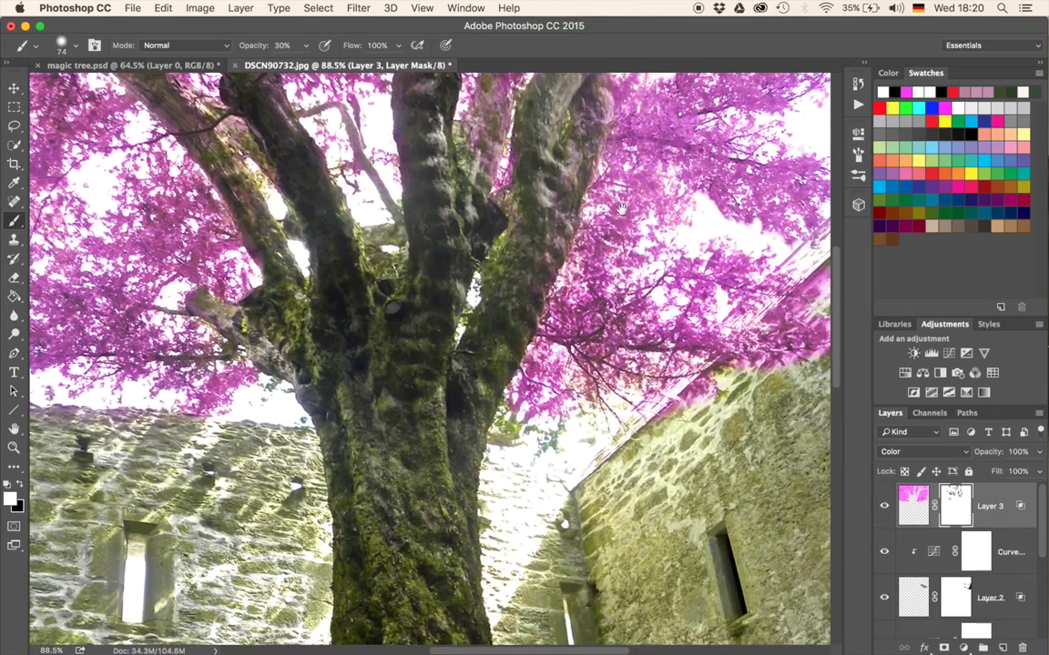
{"action": "scroll", "coordinate": [492, 383], "scroll_direction": "up", "scroll_amount": 10}
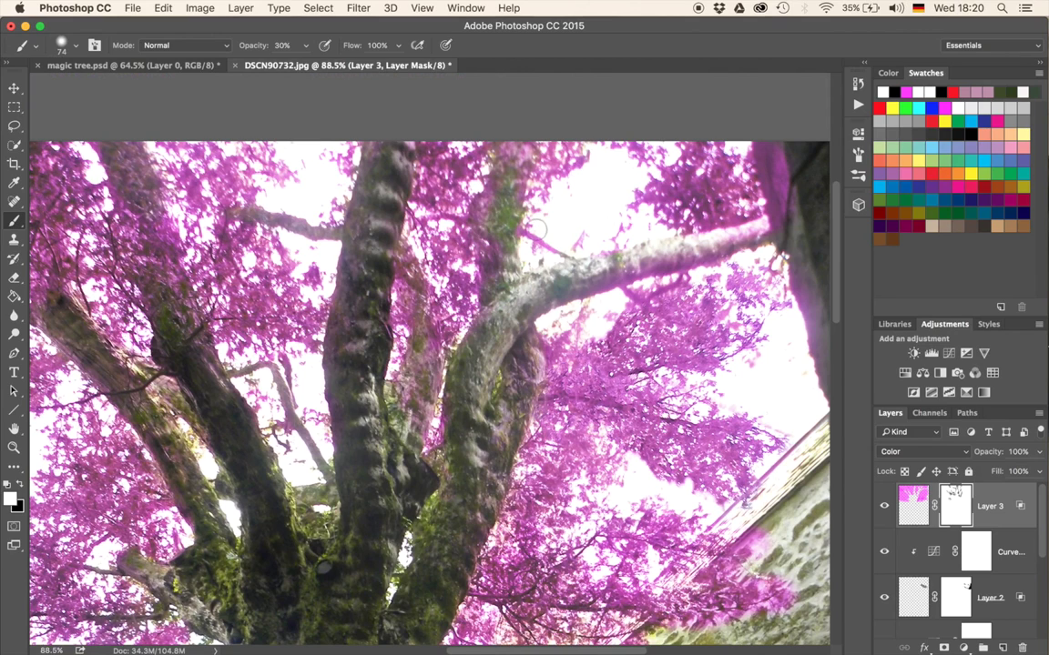
{"action": "key", "text": "x"}
{"action": "key", "text": "x"}
{"action": "left_click", "coordinate": [884, 507]}
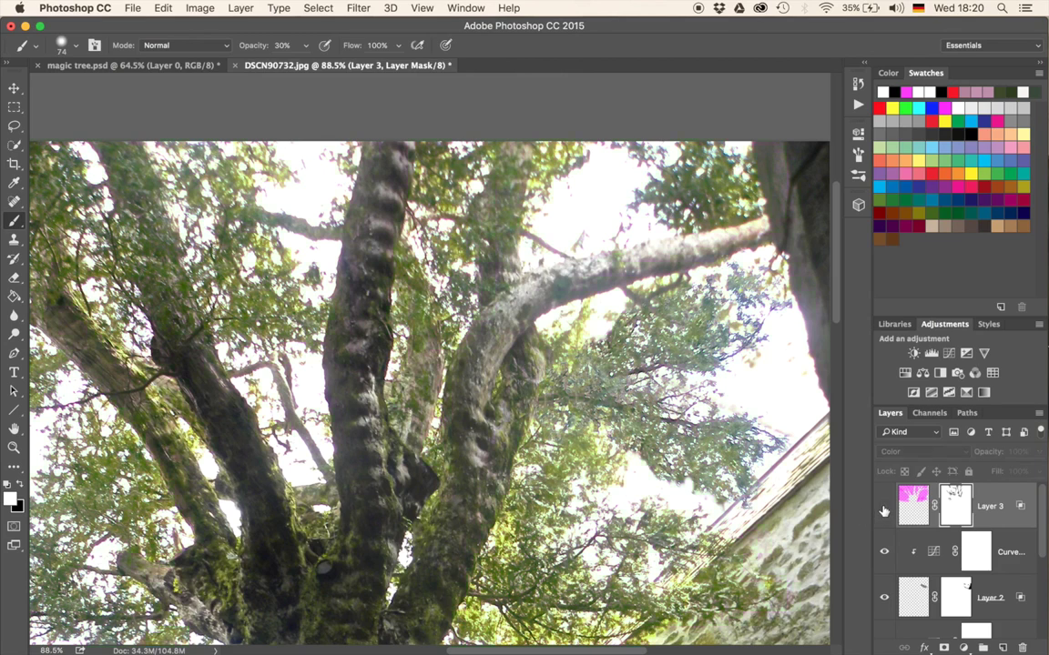
{"action": "left_click", "coordinate": [886, 512]}
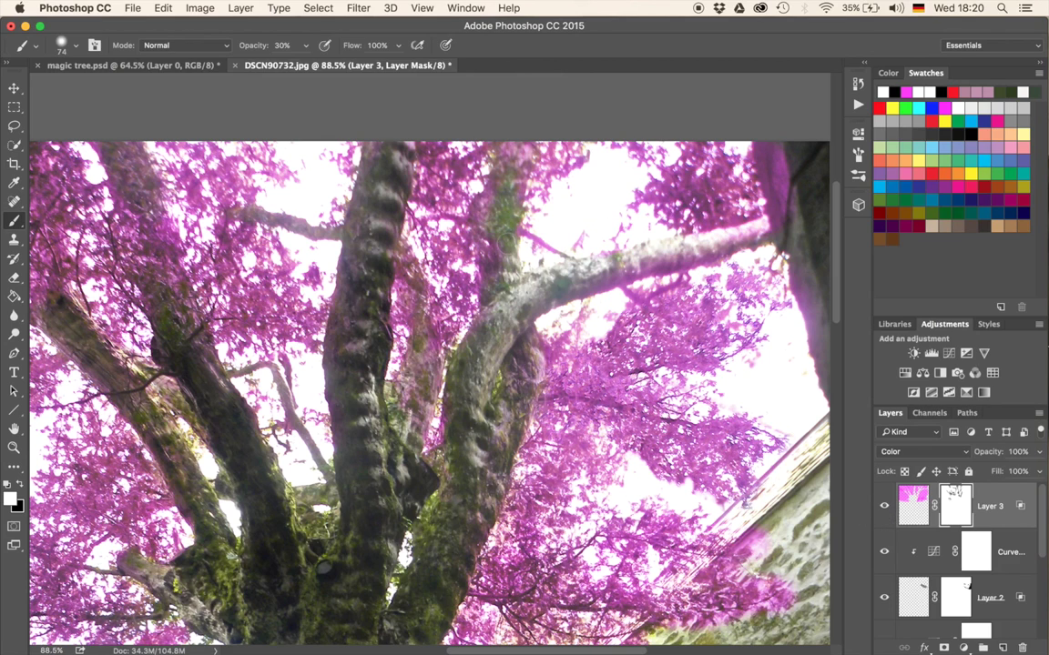
{"action": "key", "text": "x"}
{"action": "key", "text": "x"}
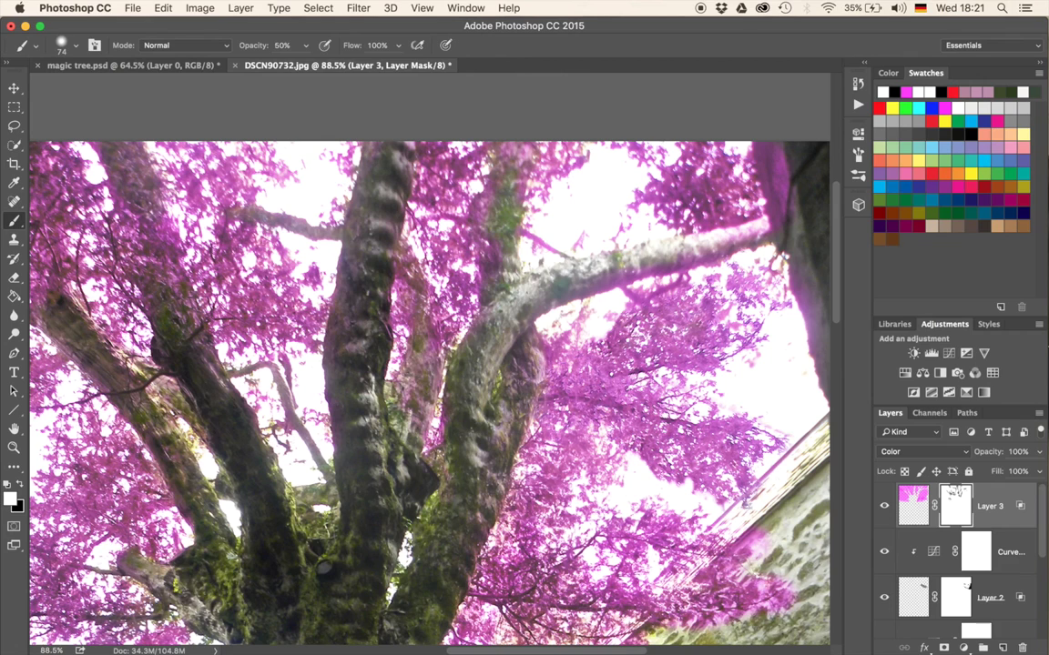
Readjust Layer 3's Blend If black split for Underlying Layer, setting its upper half to 204 and raising its lower half slightly
{"action": "double_click", "coordinate": [1010, 523]}
{"action": "left_click_drag", "start_coordinate": [692, 209], "coordinate": [817, 158]}
{"action": "left_click_drag", "start_coordinate": [920, 444], "coordinate": [826, 445]}
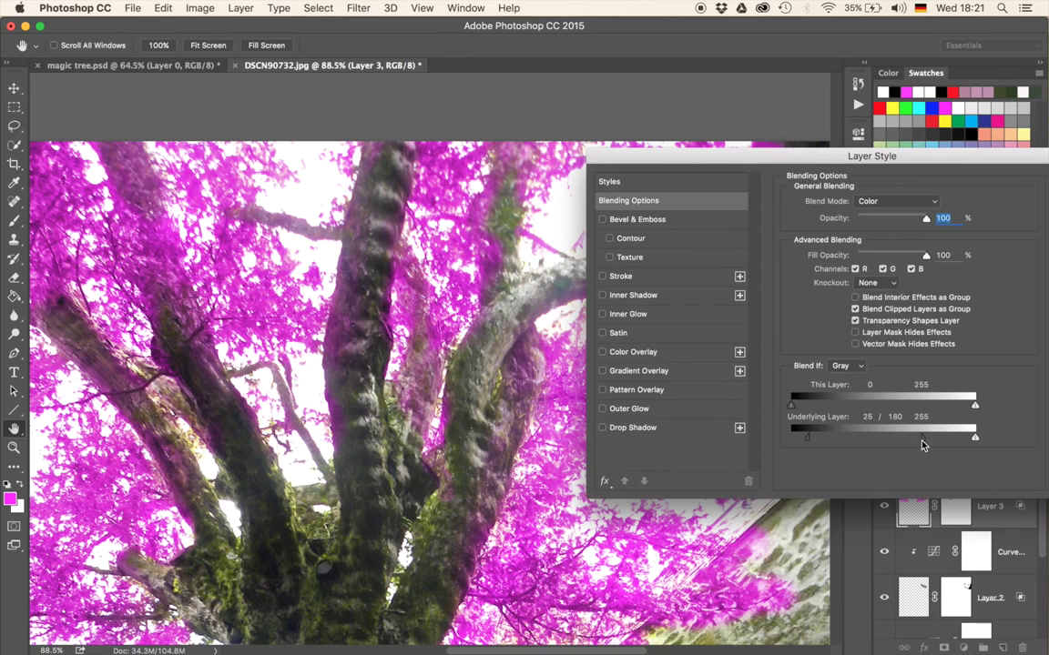
{"action": "left_click_drag", "start_coordinate": [941, 445], "coordinate": [937, 445]}
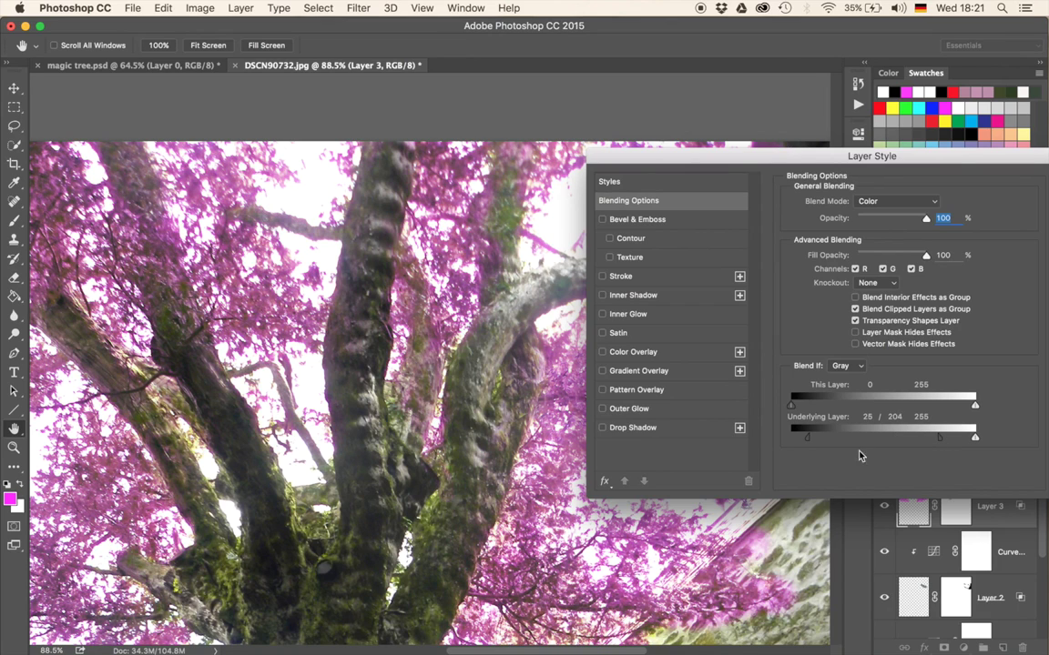
{"action": "mouse_move", "coordinate": [805, 441]}
{"action": "left_mouse_down"}
{"action": "mouse_move", "coordinate": [782, 446]}
{"action": "mouse_move", "coordinate": [906, 443]}
{"action": "mouse_move", "coordinate": [818, 437]}
{"action": "left_mouse_up"}
{"action": "left_click_drag", "start_coordinate": [728, 157], "coordinate": [524, 147]}
{"action": "left_click", "coordinate": [903, 177]}
Paint magenta at 30% opacity on Layer 3 over the leftover green leaves beneath the right-hand foliage near the wall
{"action": "scroll", "coordinate": [503, 314], "scroll_direction": "down", "scroll_amount": 5}
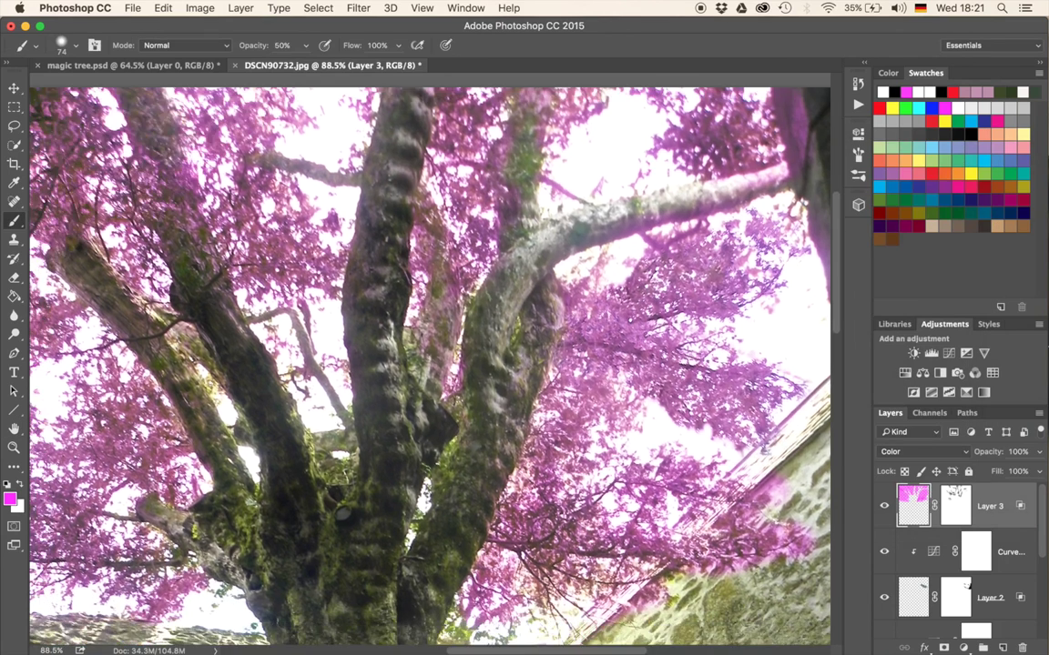
{"action": "scroll", "coordinate": [503, 485], "scroll_direction": "down", "scroll_amount": 2}
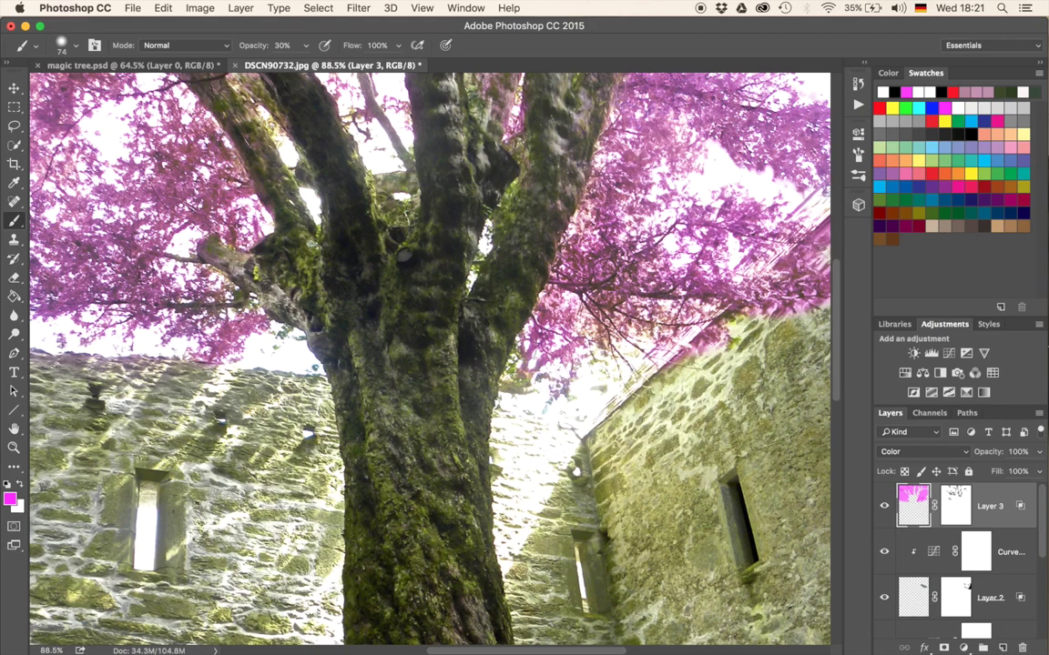
{"action": "scroll", "coordinate": [534, 300], "scroll_direction": "up", "scroll_amount": 4}
{"action": "scroll", "coordinate": [534, 299], "scroll_direction": "right", "scroll_amount": 3}
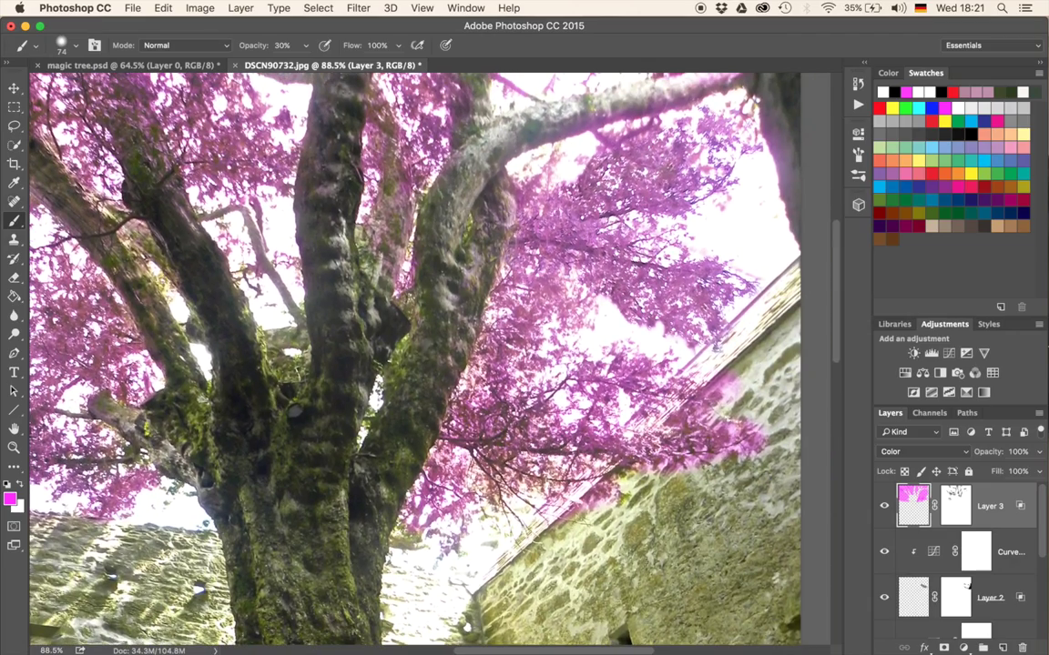
{"action": "scroll", "coordinate": [478, 346], "scroll_direction": "up", "scroll_amount": 6}
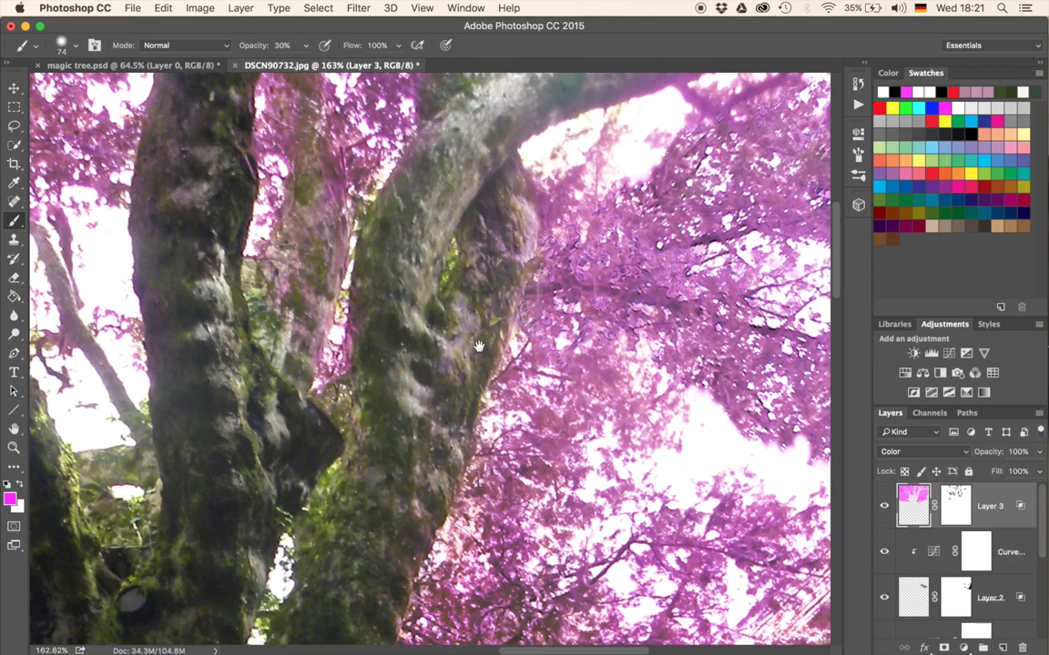
Paint magenta at 30% opacity on Layer 3 over the leftover green leaves in the gap between the right-hand branches
{"action": "left_click_drag", "start_coordinate": [478, 345], "coordinate": [475, 359]}
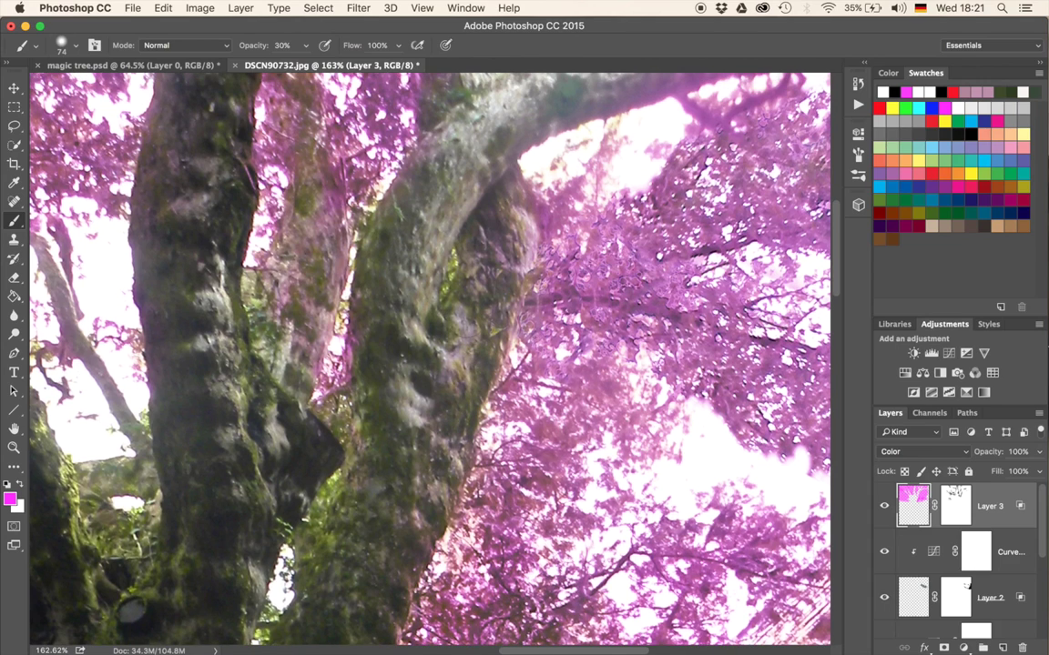
{"action": "left_click_drag", "start_coordinate": [494, 271], "coordinate": [452, 271]}
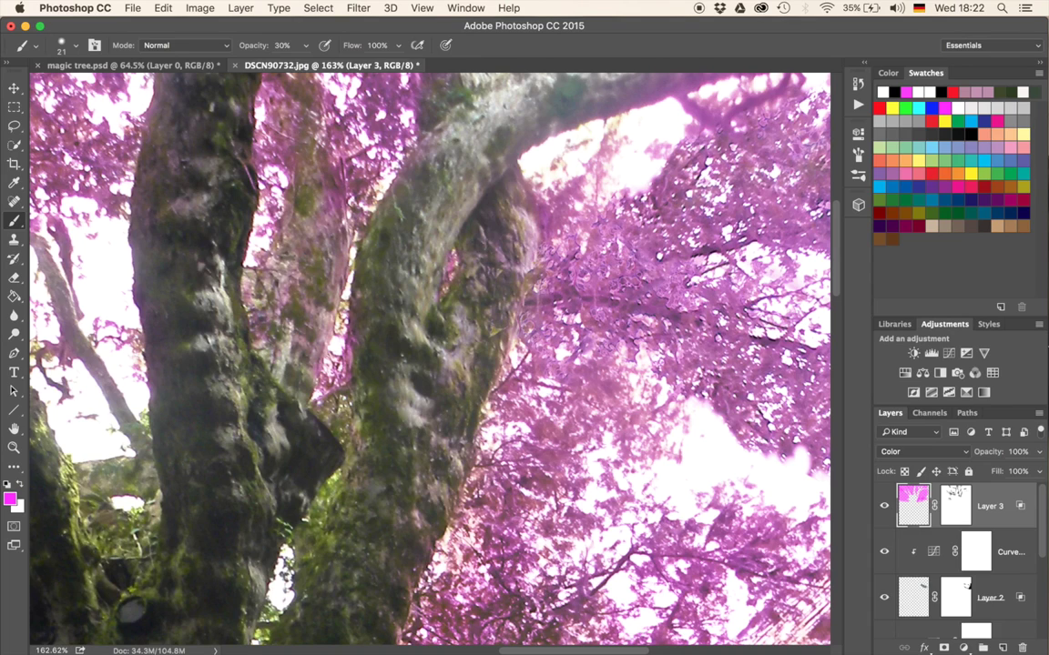
{"action": "left_click_drag", "start_coordinate": [304, 381], "coordinate": [356, 380]}
Examine the crown from the upper right branch across to the upper left foliage, then the whole courtyard image, for leftover green
{"action": "scroll", "coordinate": [429, 358], "scroll_direction": "up", "scroll_amount": 5}
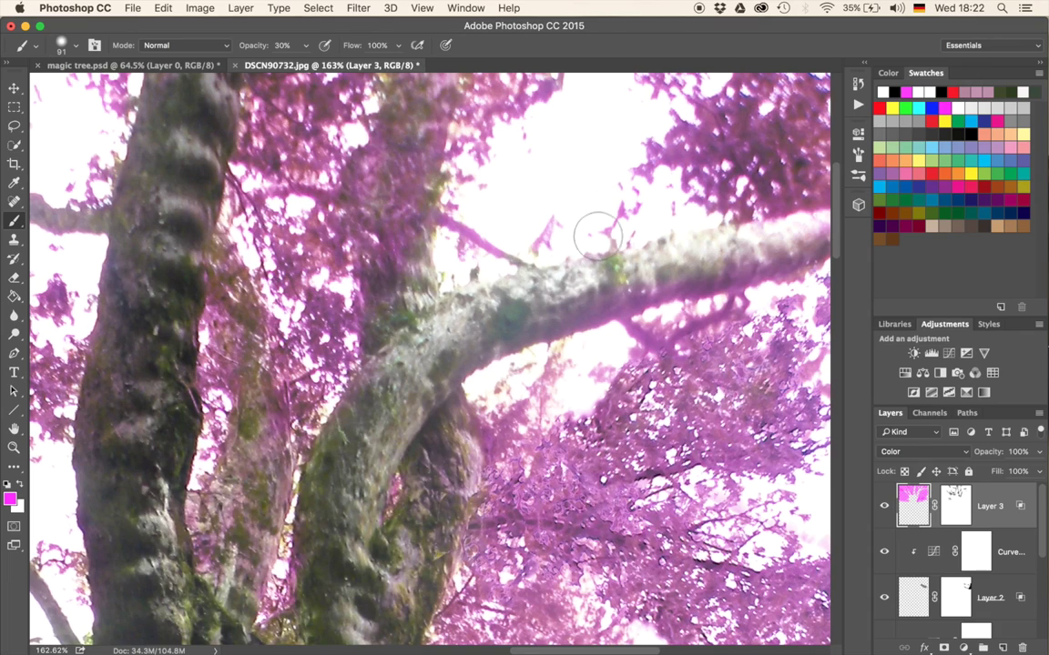
{"action": "left_click_drag", "start_coordinate": [274, 245], "coordinate": [592, 305]}
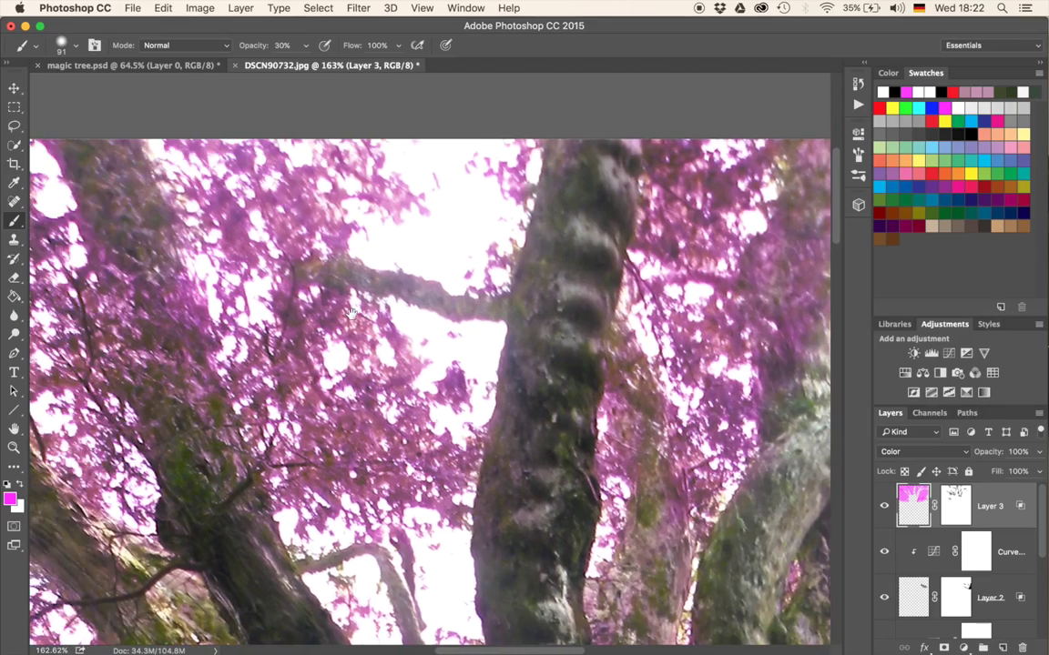
{"action": "left_click_drag", "start_coordinate": [235, 349], "coordinate": [592, 358]}
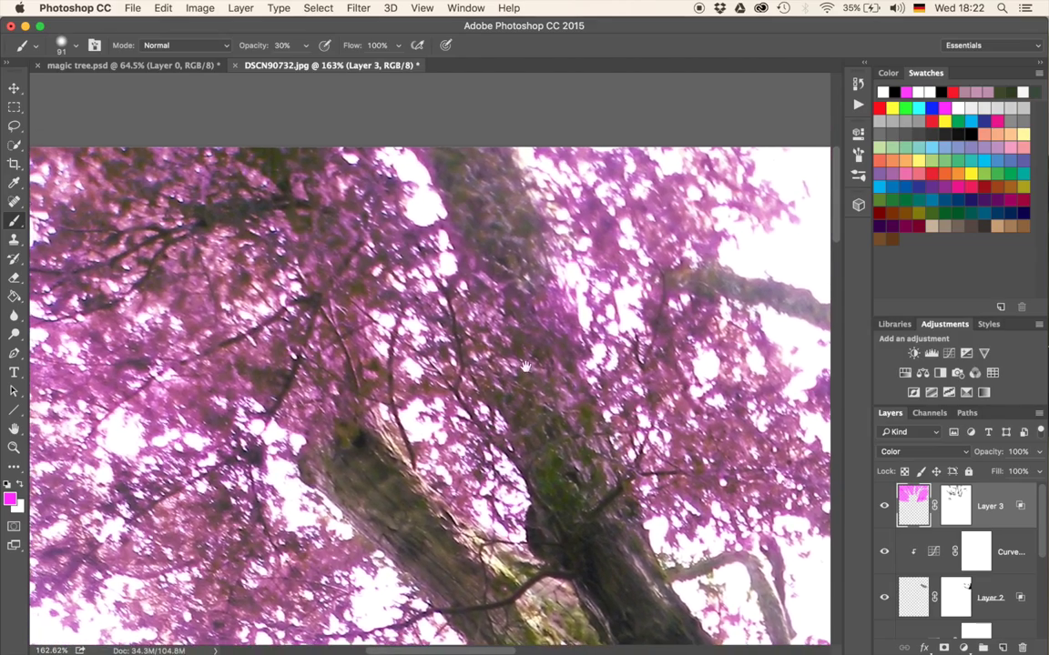
{"action": "scroll", "coordinate": [510, 369], "scroll_direction": "down", "scroll_amount": 2}
{"action": "scroll", "coordinate": [510, 367], "scroll_direction": "down", "scroll_amount": 6}
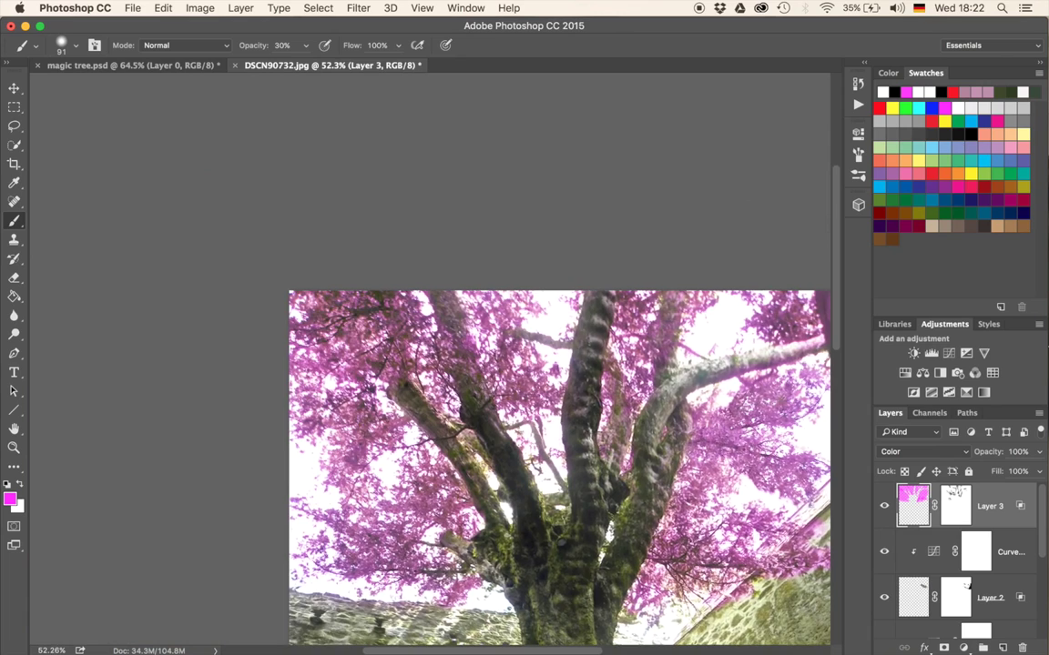
{"action": "scroll", "coordinate": [428, 454], "scroll_direction": "down", "scroll_amount": 1}
{"action": "scroll", "coordinate": [428, 453], "scroll_direction": "up", "scroll_amount": 2}
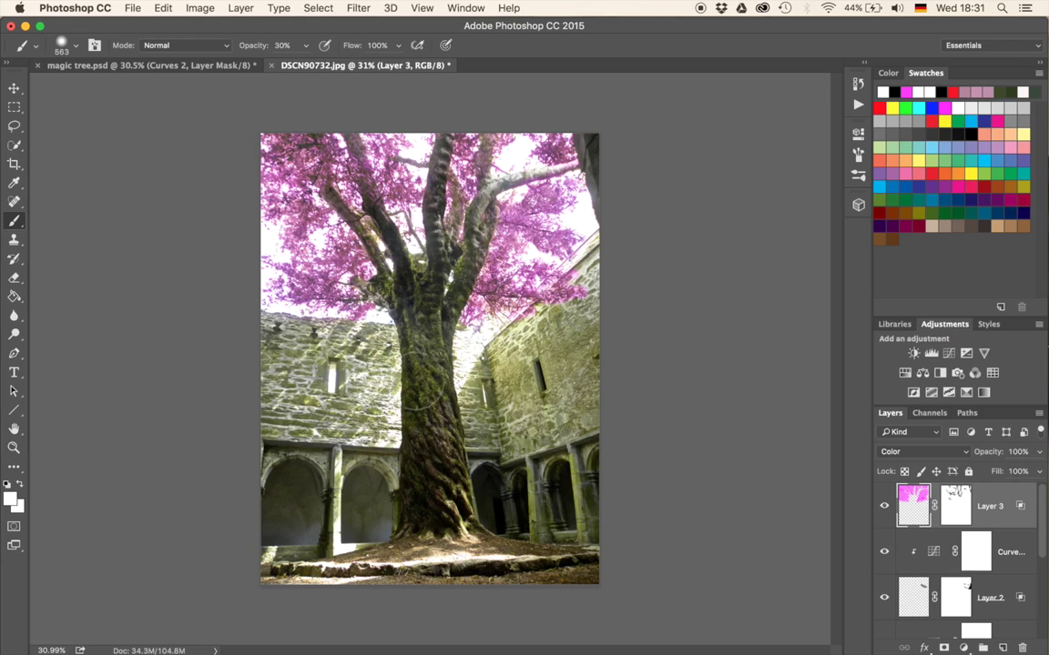
Add a Brightness/Contrast adjustment layer above Layer 3 with Contrast set to 100
{"action": "left_click", "coordinate": [914, 355]}
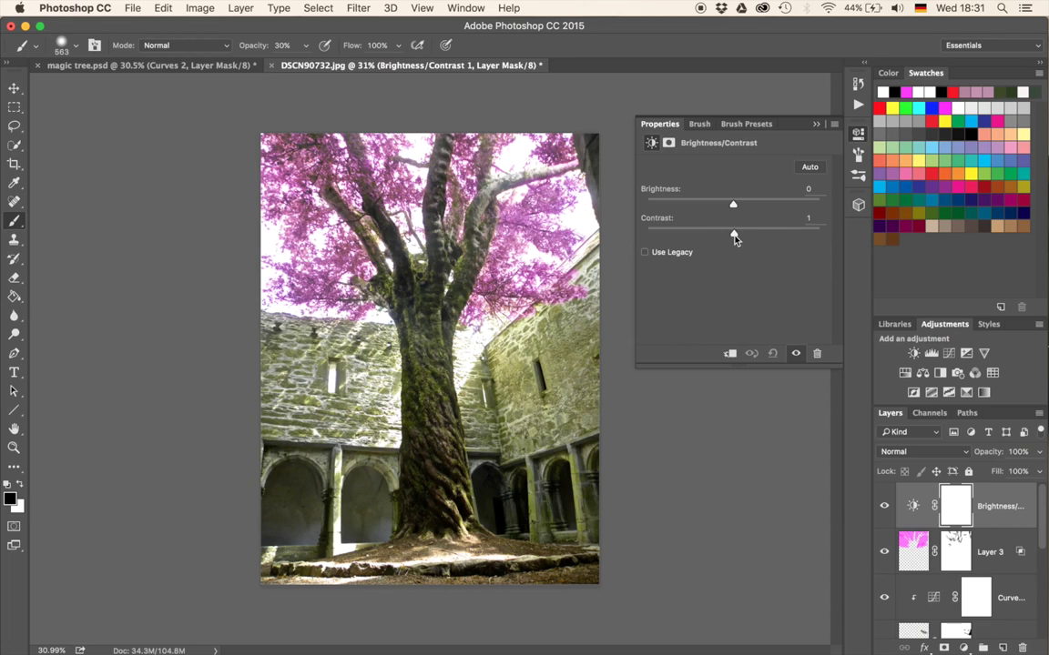
{"action": "left_click_drag", "start_coordinate": [734, 235], "coordinate": [819, 234]}
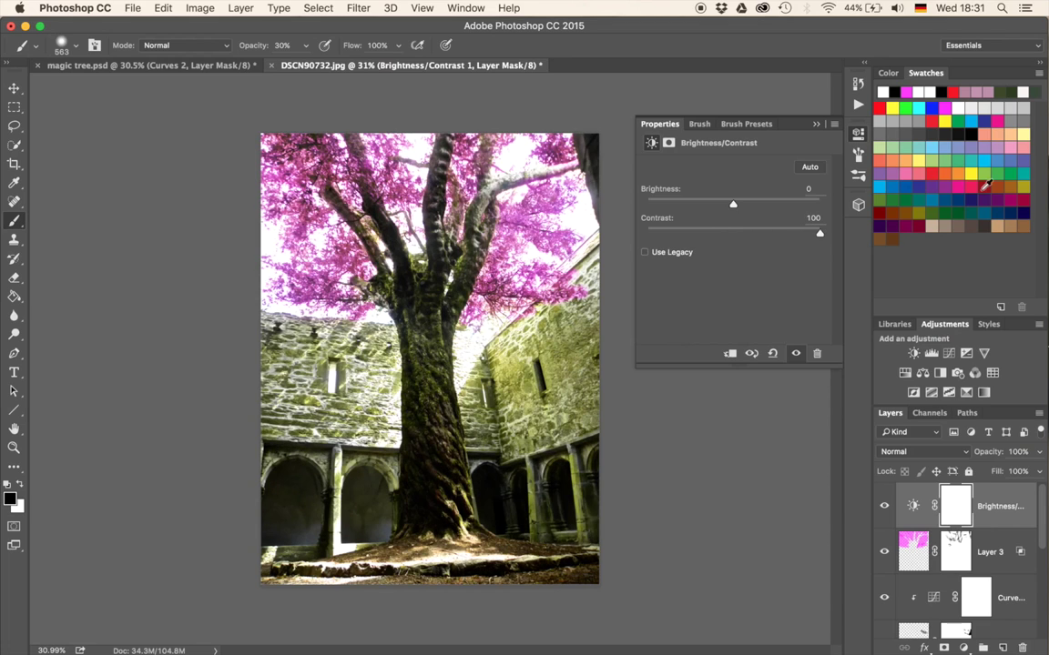
{"action": "left_click", "coordinate": [816, 123]}
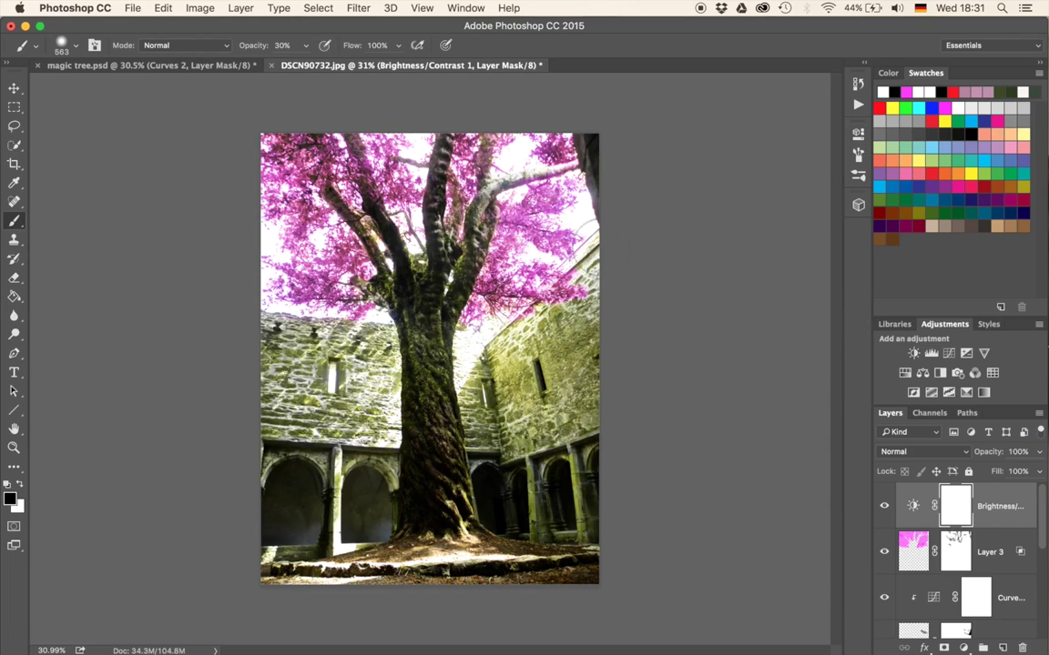
Add a Hue/Saturation adjustment layer with the Master saturation reduced to about -24
{"action": "left_click", "coordinate": [904, 374]}
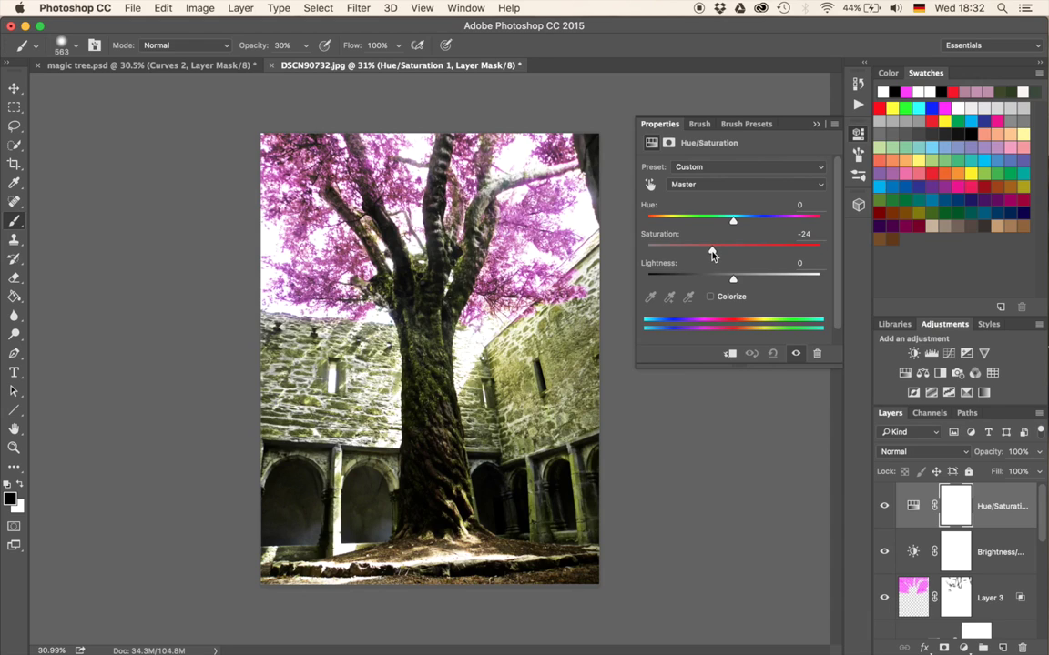
{"action": "mouse_move", "coordinate": [713, 255]}
{"action": "left_mouse_down"}
{"action": "mouse_move", "coordinate": [702, 255]}
{"action": "mouse_move", "coordinate": [712, 253]}
{"action": "left_mouse_up"}
{"action": "left_click", "coordinate": [816, 125]}
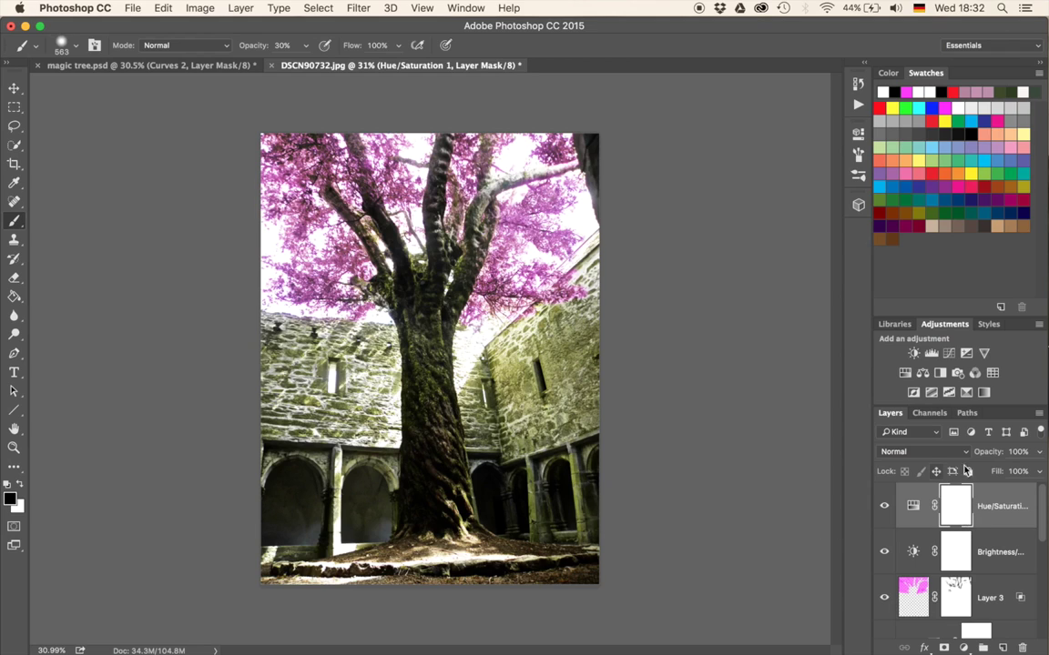
Paint black on the Hue/Saturation mask with a large soft brush at 40% opacity over the walls, lower trunk and ground
{"action": "left_click_drag", "start_coordinate": [397, 394], "coordinate": [476, 411]}
{"action": "key", "text": "4"}
{"action": "mouse_move", "coordinate": [448, 569]}
{"action": "left_mouse_down"}
{"action": "mouse_move", "coordinate": [417, 561]}
{"action": "mouse_move", "coordinate": [637, 554]}
{"action": "mouse_move", "coordinate": [319, 546]}
{"action": "left_mouse_up"}
{"action": "mouse_move", "coordinate": [289, 389]}
{"action": "left_mouse_down"}
{"action": "mouse_move", "coordinate": [375, 417]}
{"action": "mouse_move", "coordinate": [519, 373]}
{"action": "mouse_move", "coordinate": [598, 335]}
{"action": "mouse_move", "coordinate": [477, 428]}
{"action": "left_mouse_up"}
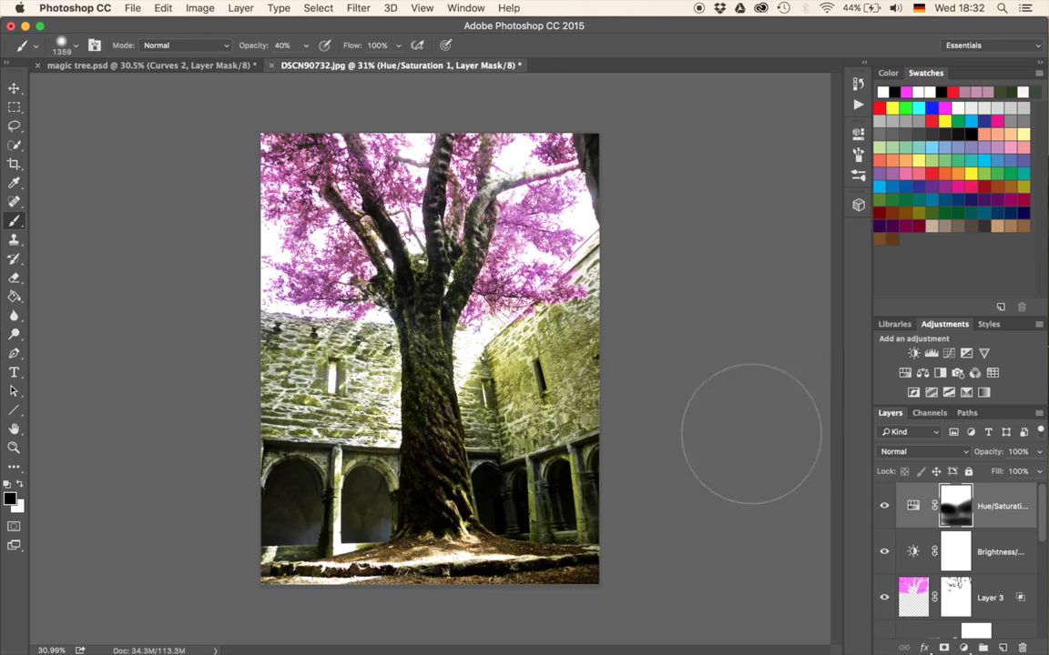
Add a Curves adjustment layer and pull the RGB curve's midtones down to darken the image
{"action": "left_click", "coordinate": [948, 354]}
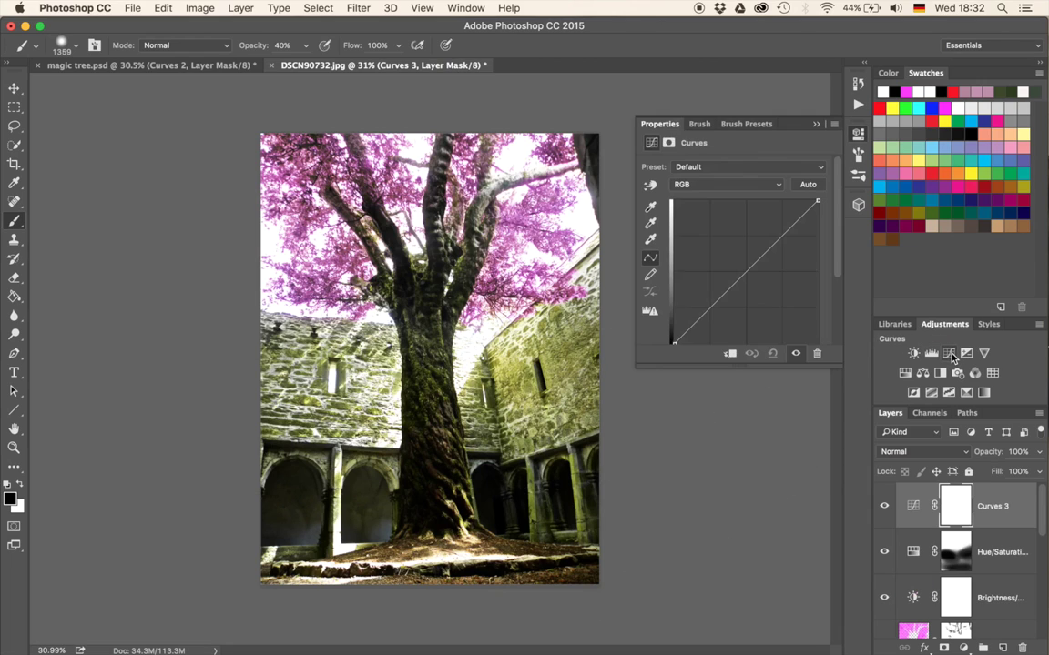
{"action": "left_click_drag", "start_coordinate": [746, 273], "coordinate": [755, 288]}
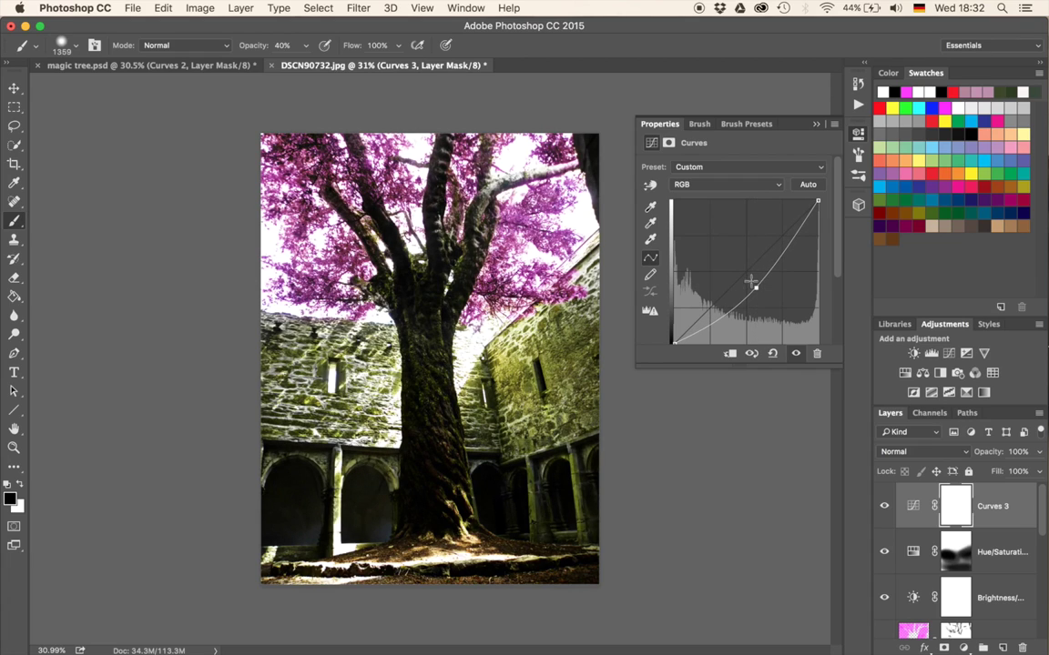
{"action": "left_click", "coordinate": [814, 126]}
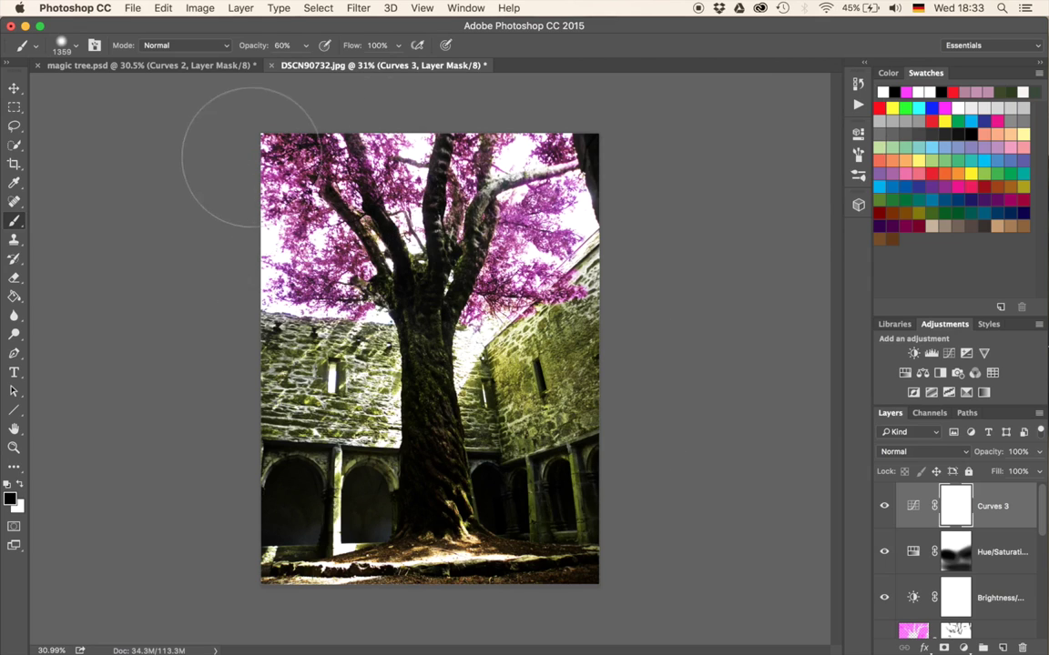
Paint black on the Curves 3 mask at 60% opacity over the crown and trunk, and at 20% across the lower arcade
{"action": "key", "text": "6"}
{"action": "mouse_move", "coordinate": [409, 148]}
{"action": "left_mouse_down"}
{"action": "mouse_move", "coordinate": [316, 225]}
{"action": "mouse_move", "coordinate": [309, 255]}
{"action": "mouse_move", "coordinate": [308, 241]}
{"action": "mouse_move", "coordinate": [446, 219]}
{"action": "mouse_move", "coordinate": [505, 187]}
{"action": "mouse_move", "coordinate": [355, 182]}
{"action": "mouse_move", "coordinate": [441, 207]}
{"action": "left_mouse_up"}
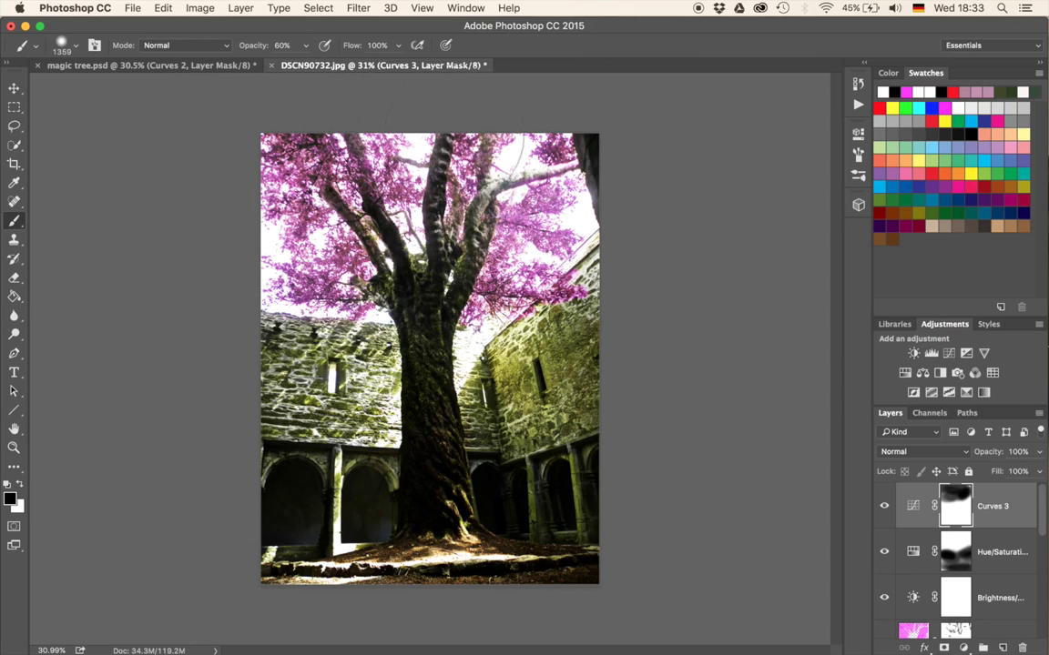
{"action": "mouse_move", "coordinate": [518, 370]}
{"action": "left_mouse_down", "text": "ctrl+alt"}
{"action": "mouse_move", "coordinate": [444, 362]}
{"action": "mouse_move", "coordinate": [419, 346]}
{"action": "mouse_move", "coordinate": [400, 454]}
{"action": "mouse_move", "coordinate": [391, 414]}
{"action": "mouse_move", "coordinate": [422, 471]}
{"action": "left_mouse_up", "text": "ctrl+alt"}
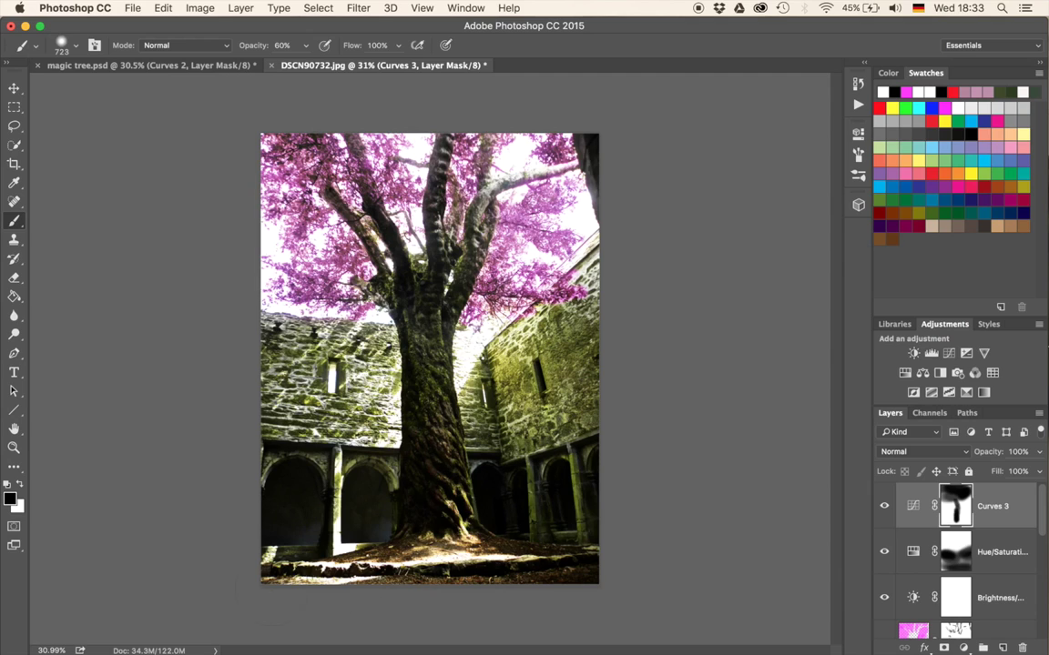
{"action": "key", "text": "2"}
{"action": "mouse_move", "coordinate": [276, 546]}
{"action": "left_mouse_down"}
{"action": "mouse_move", "coordinate": [375, 502]}
{"action": "mouse_move", "coordinate": [257, 495]}
{"action": "mouse_move", "coordinate": [407, 490]}
{"action": "mouse_move", "coordinate": [280, 502]}
{"action": "mouse_move", "coordinate": [515, 506]}
{"action": "left_mouse_up"}
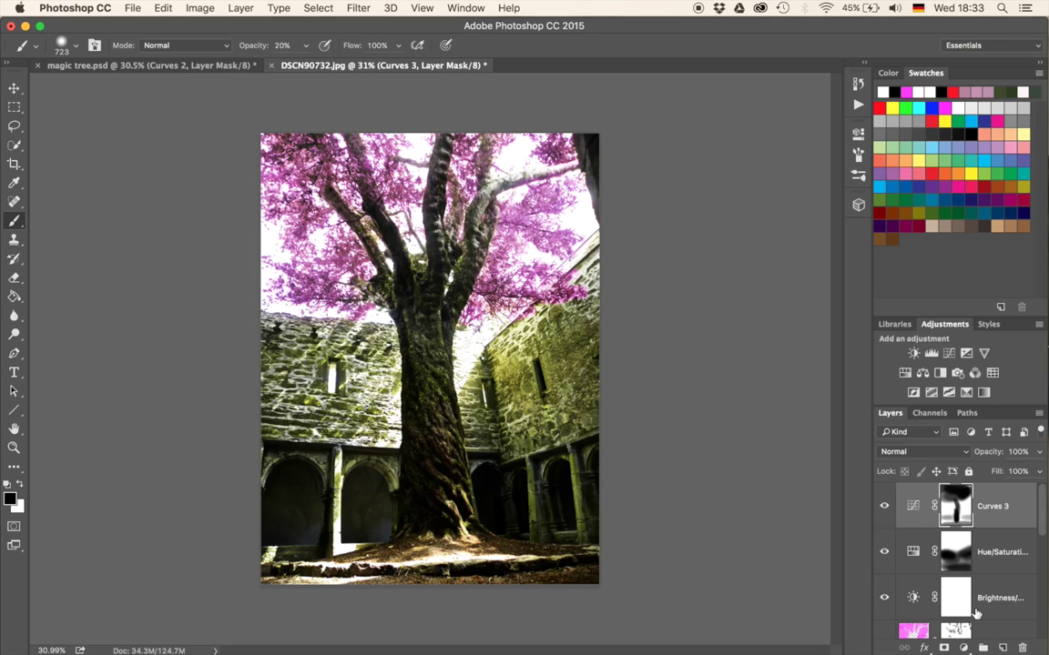
Stamp all visible layers into a new top layer and select its white highlights by Color Range with Fuzziness 0
{"action": "key", "text": "super+alt+shift+e"}
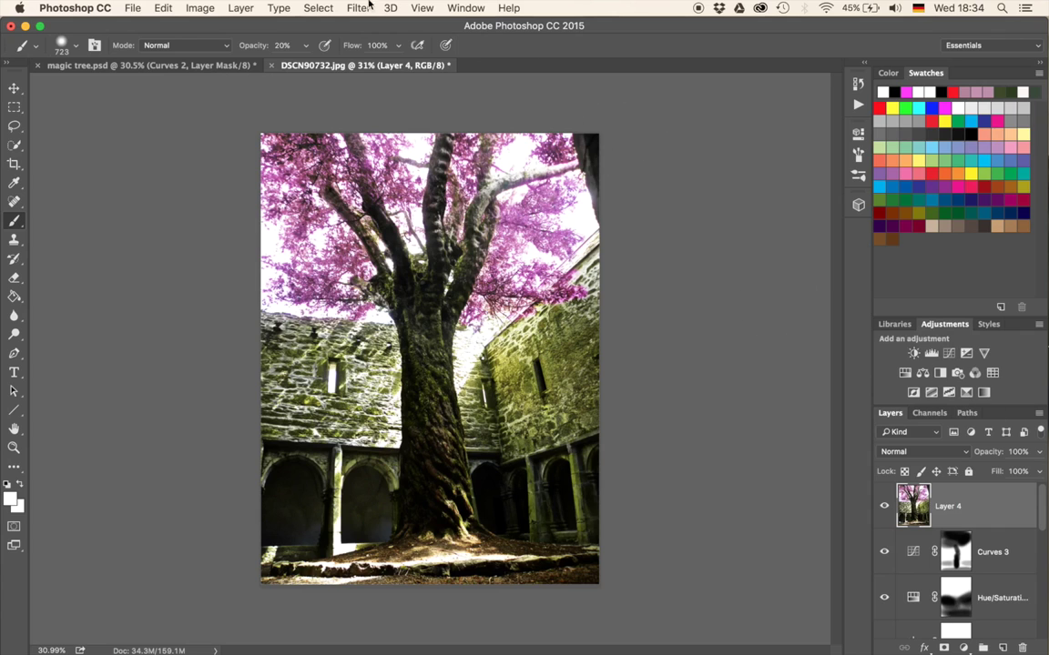
{"action": "left_click", "coordinate": [306, 7]}
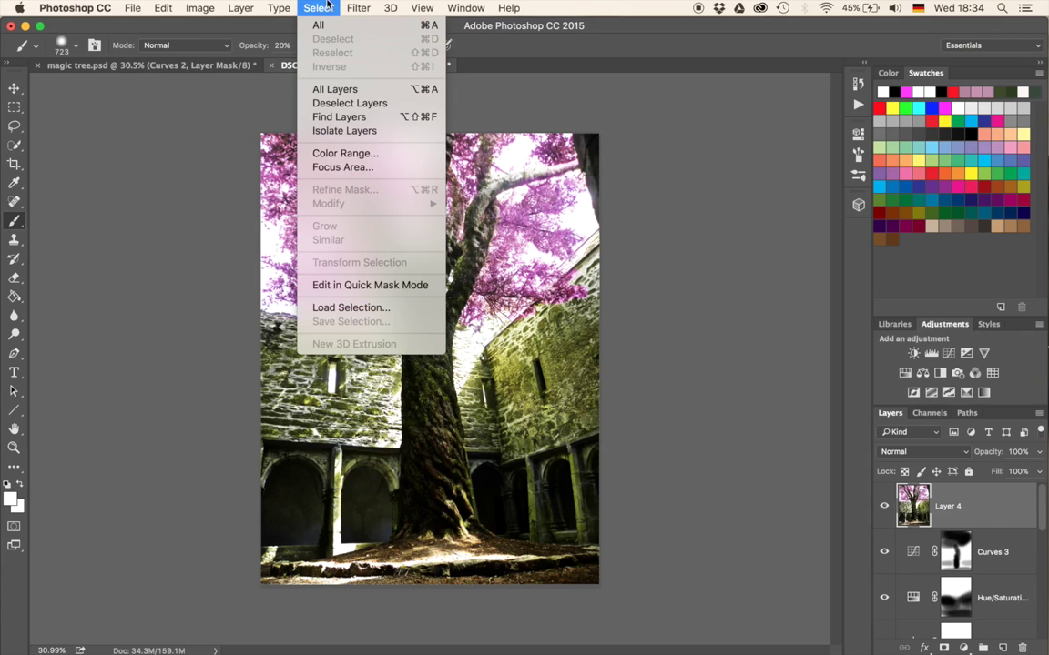
{"action": "left_click", "coordinate": [345, 153]}
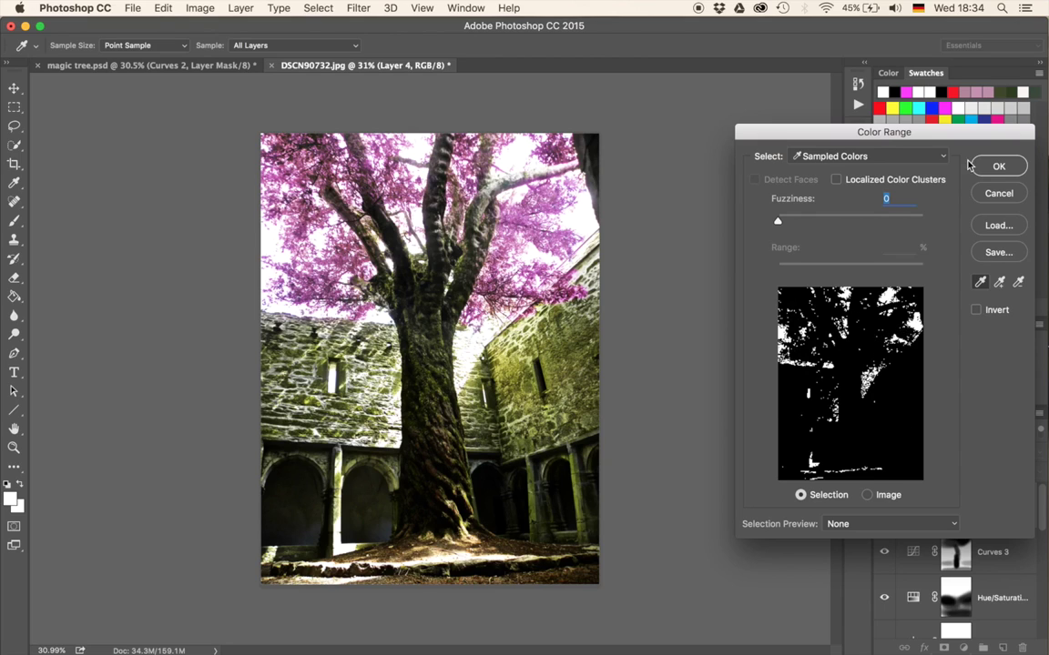
{"action": "left_click", "coordinate": [999, 166]}
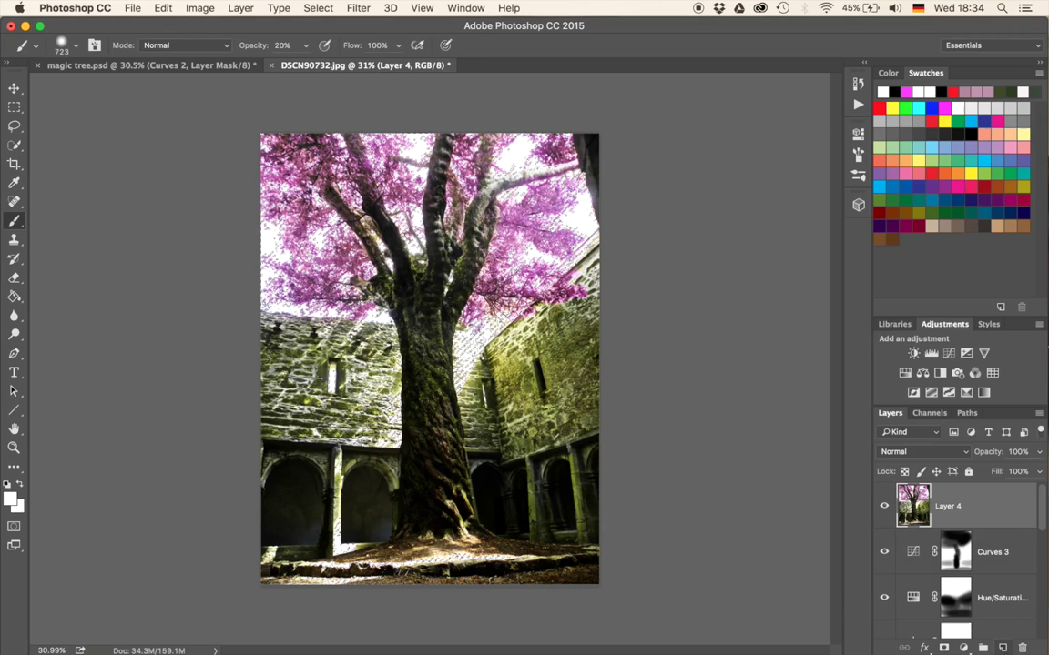
Fill the selected highlights with white on a new layer and check that layer in isolation
{"action": "left_click", "coordinate": [1005, 647]}
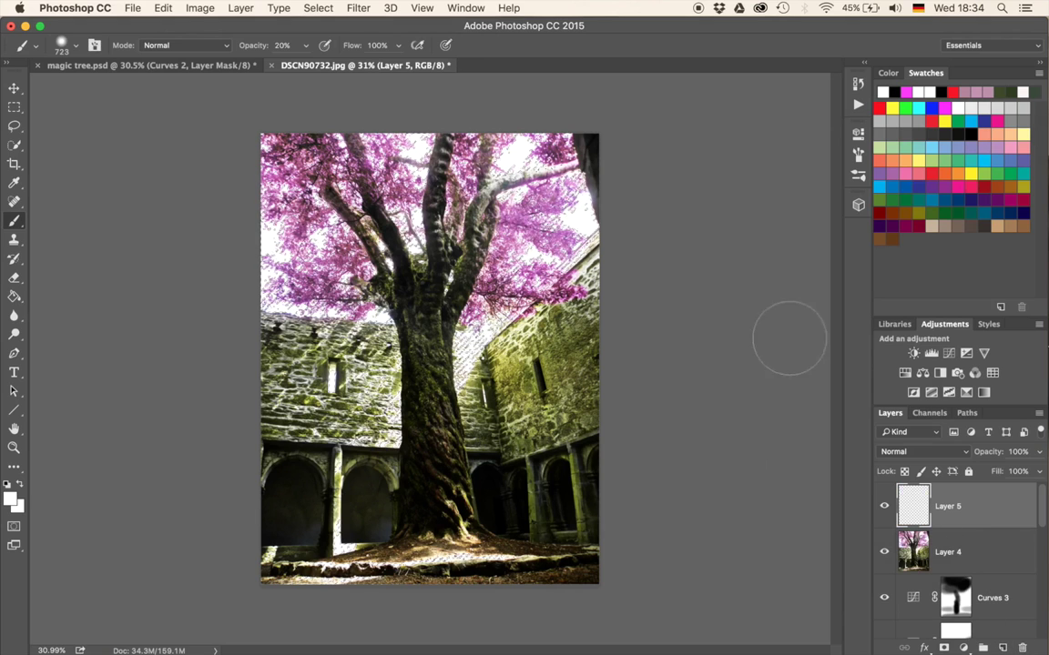
{"action": "key", "text": "g"}
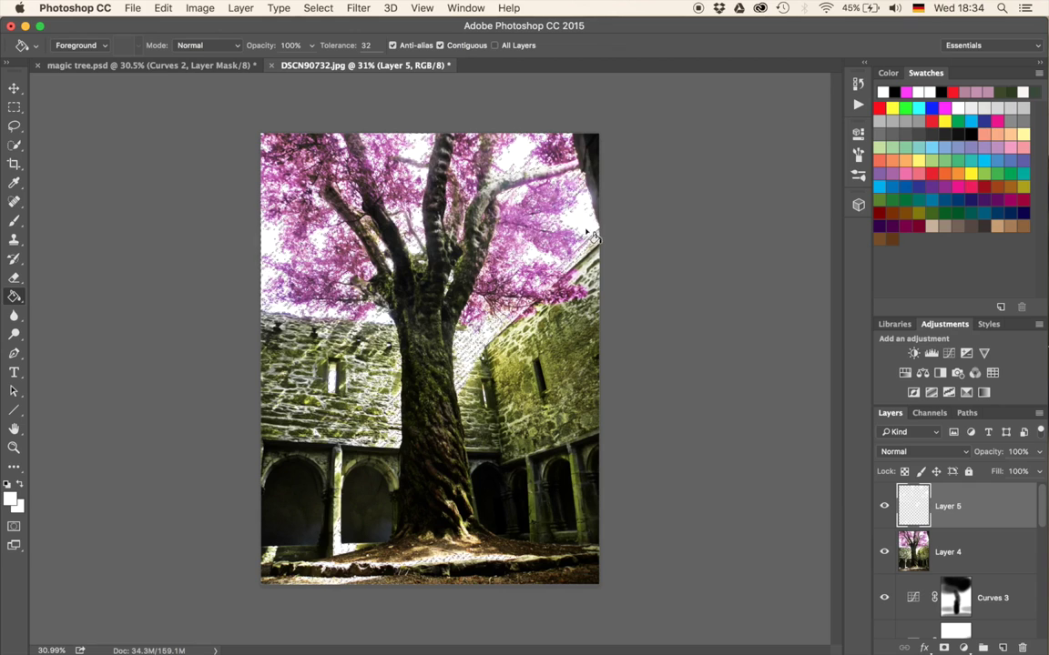
{"action": "left_click", "coordinate": [883, 506], "text": "alt"}
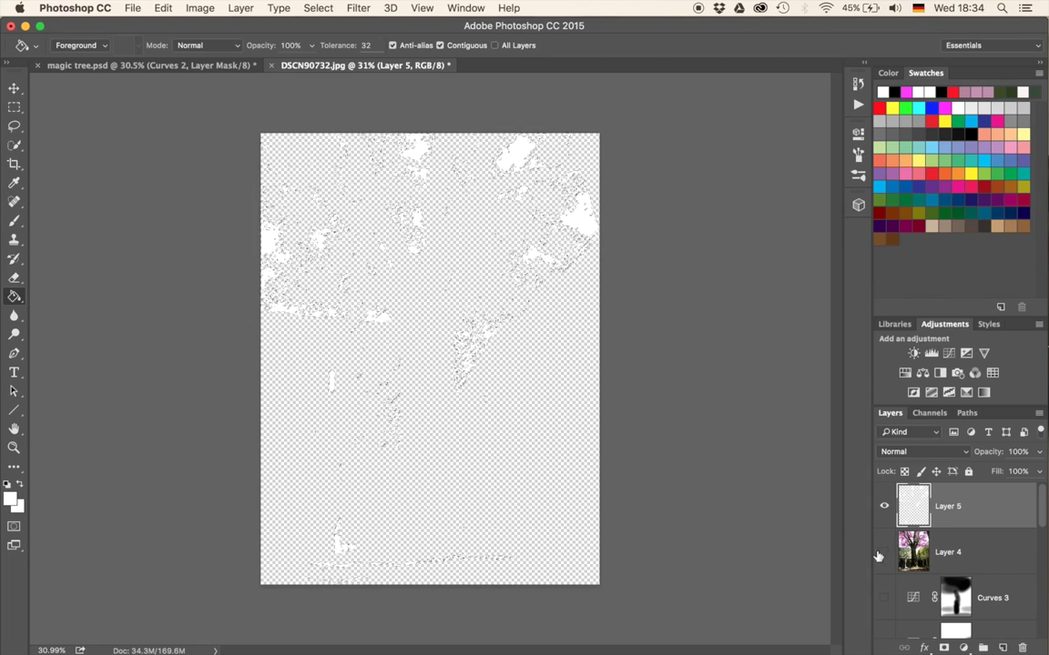
{"action": "left_click", "coordinate": [883, 511], "text": "alt"}
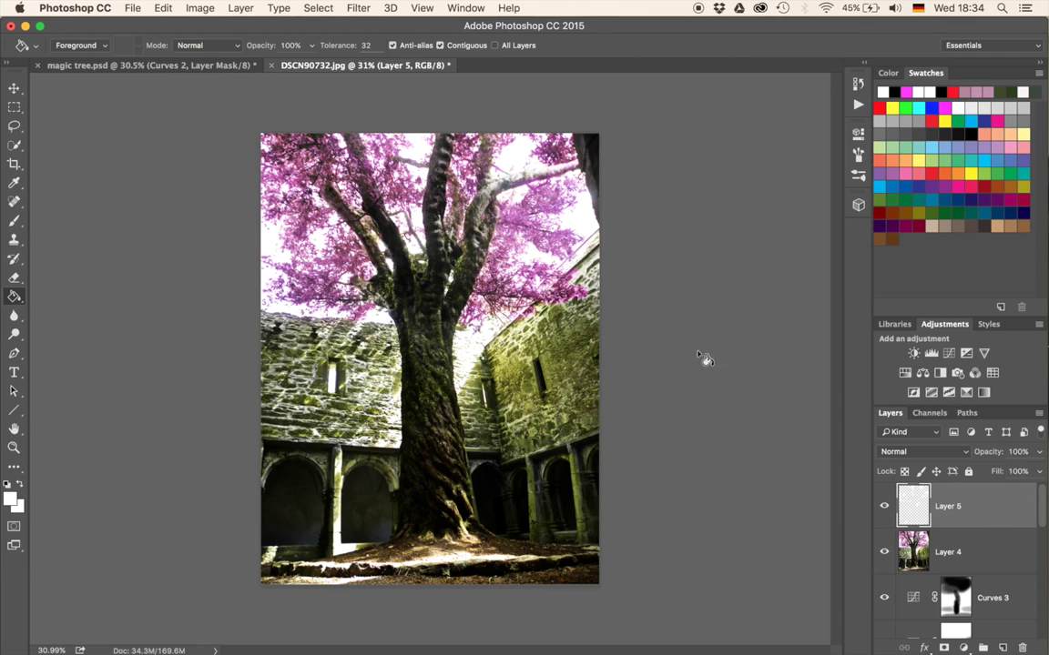
Apply a Motion Blur to Layer 5's white highlights with an angle of 59° and a distance of 1188 pixels
{"action": "left_click", "coordinate": [358, 8]}
{"action": "left_click", "coordinate": [357, 7]}
{"action": "left_click", "coordinate": [358, 7]}
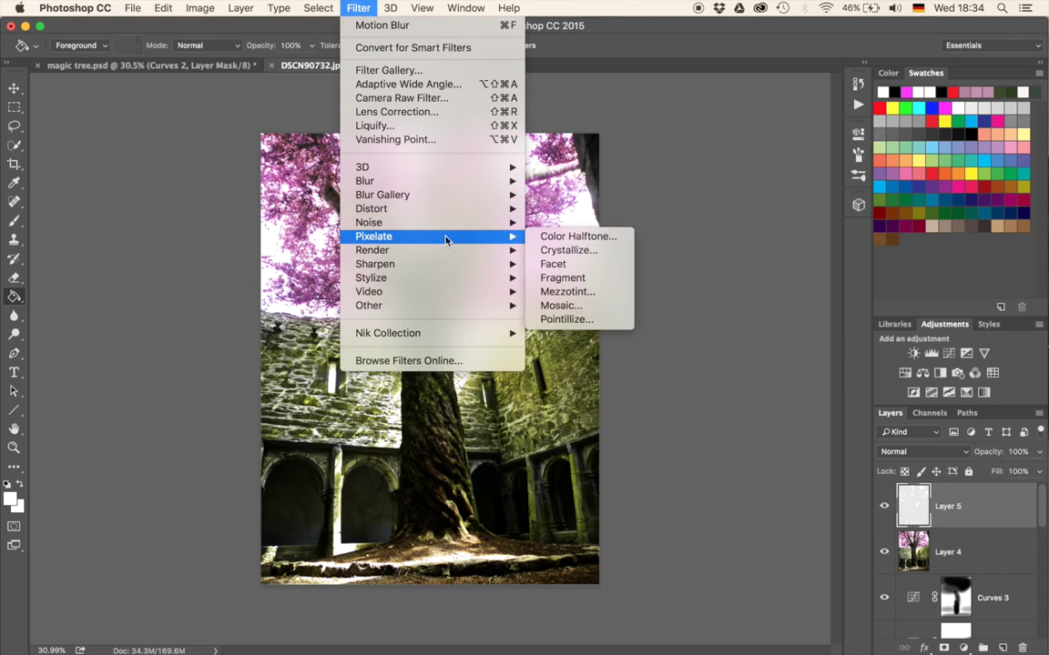
{"action": "mouse_move", "coordinate": [437, 180]}
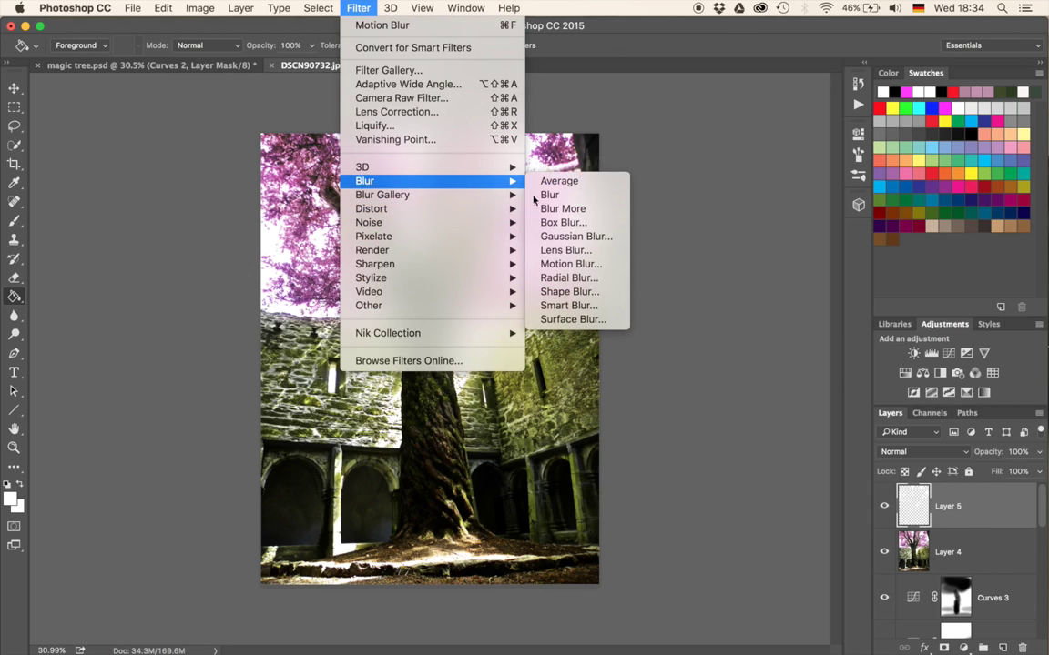
{"action": "left_click", "coordinate": [555, 264]}
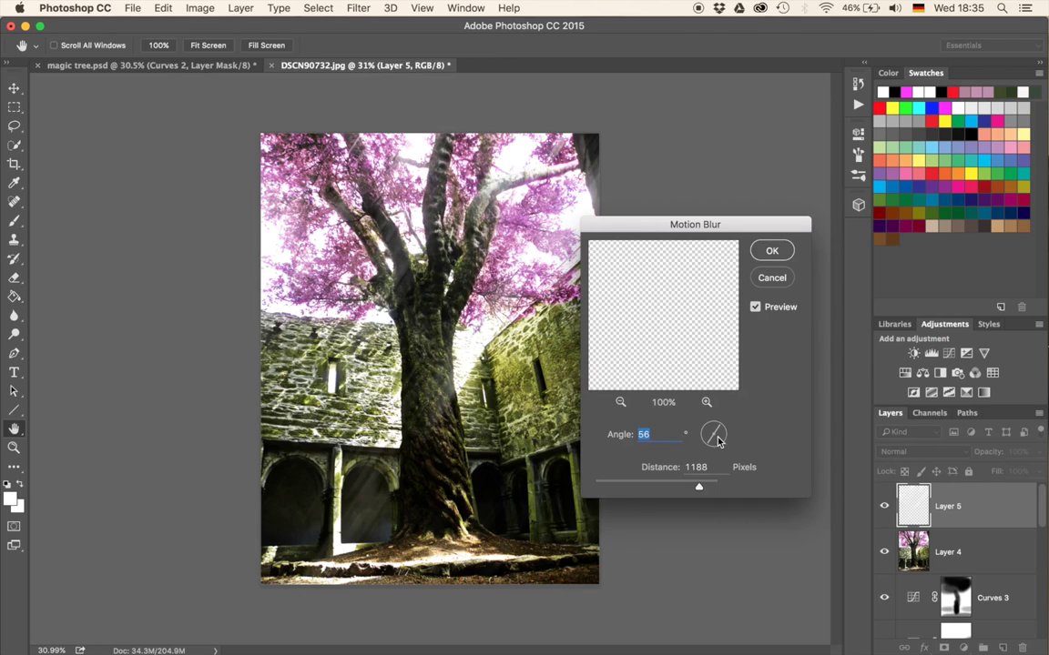
{"action": "key", "text": "Up"}
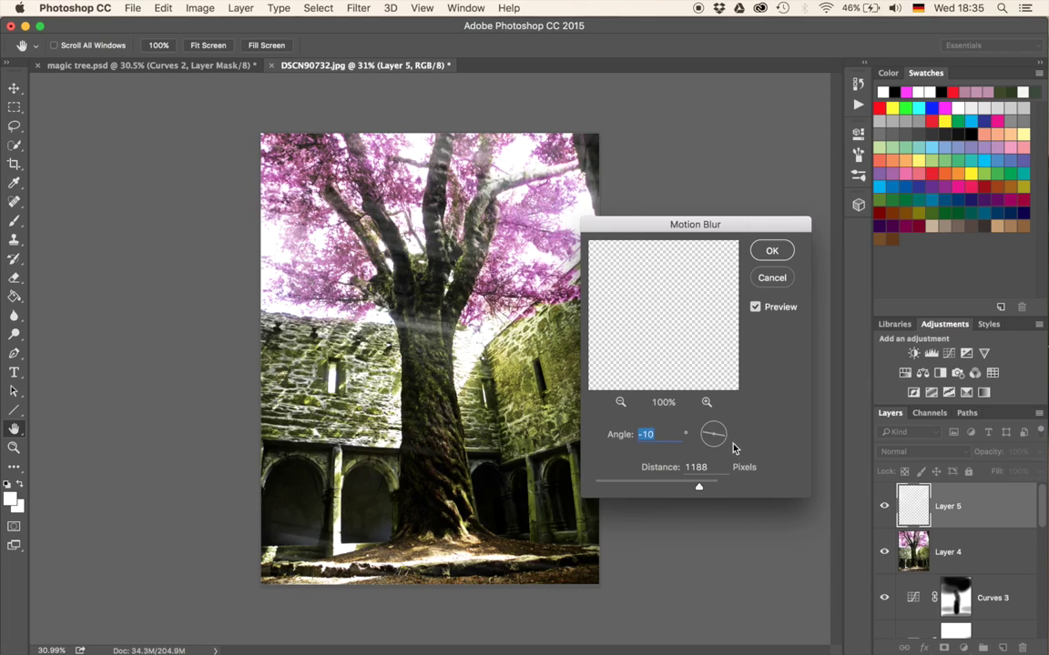
{"action": "key", "text": "Up"}
{"action": "key", "text": "Up"}
{"action": "key", "text": "Up"}
{"action": "key", "text": "Up"}
{"action": "key", "text": "Up"}
{"action": "key", "text": "Up"}
{"action": "key", "text": "Up"}
{"action": "key", "text": "Up"}
{"action": "key", "text": "Up"}
{"action": "key", "text": "Up"}
{"action": "key", "text": "Up"}
{"action": "key", "text": "Up"}
{"action": "key", "text": "Up"}
{"action": "key", "text": "Up"}
{"action": "key", "text": "Up"}
{"action": "key", "text": "Up"}
{"action": "key", "text": "Up"}
{"action": "key", "text": "Up"}
{"action": "key", "text": "Up"}
{"action": "key", "text": "Up"}
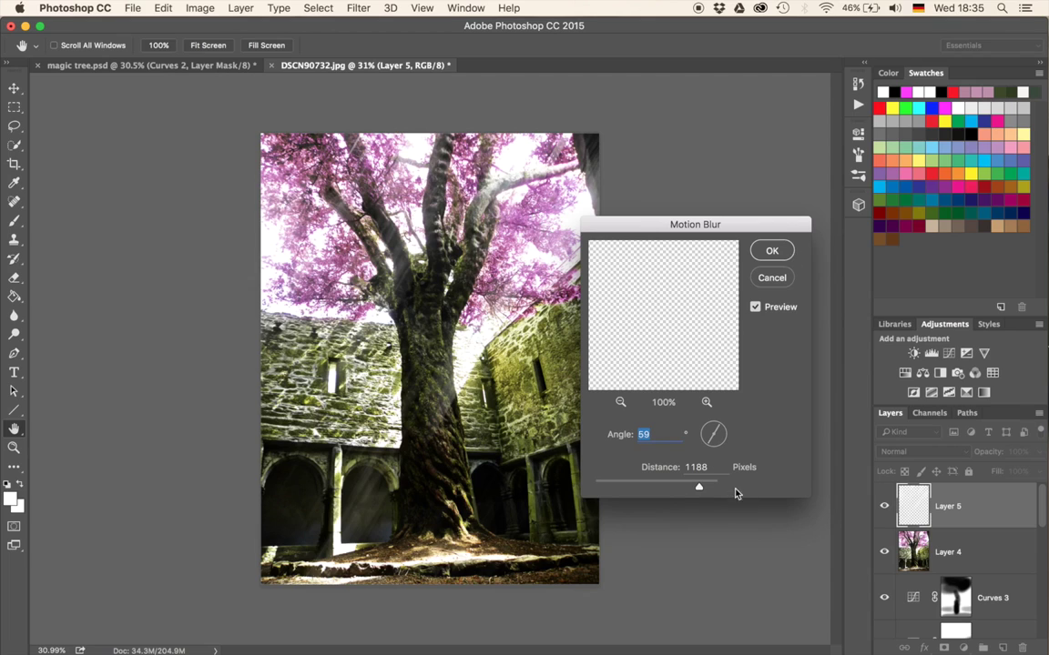
{"action": "left_click", "coordinate": [783, 256]}
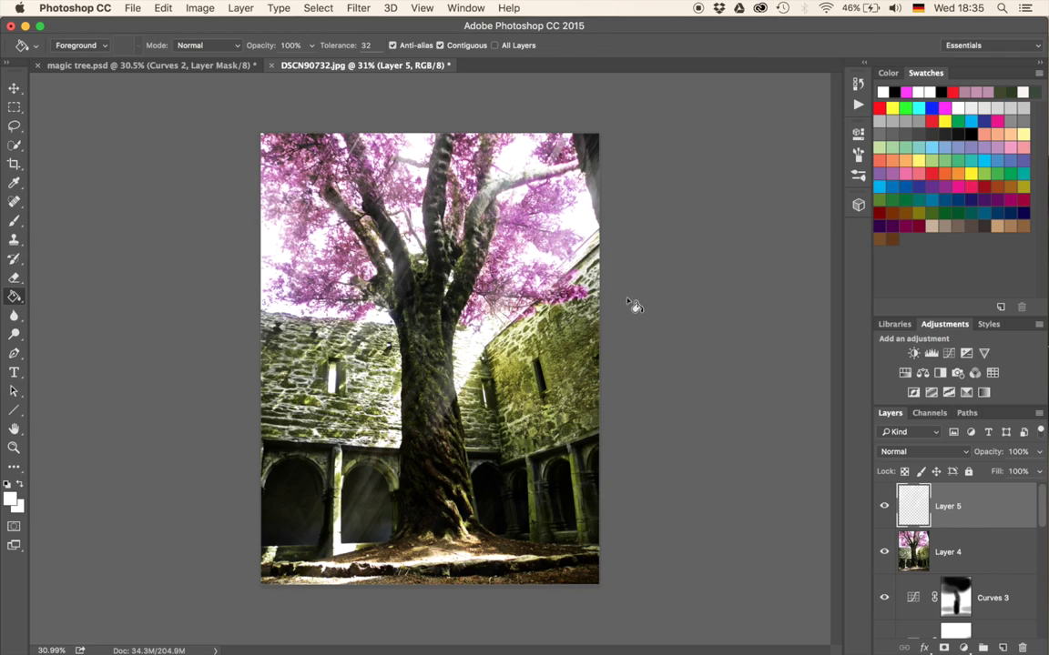
Add a layer mask to Layer 5 and paint black at 40% opacity over the light rays in the crown's upper right corner
{"action": "left_click", "coordinate": [943, 649]}
{"action": "key", "text": "b"}
{"action": "key", "text": "x"}
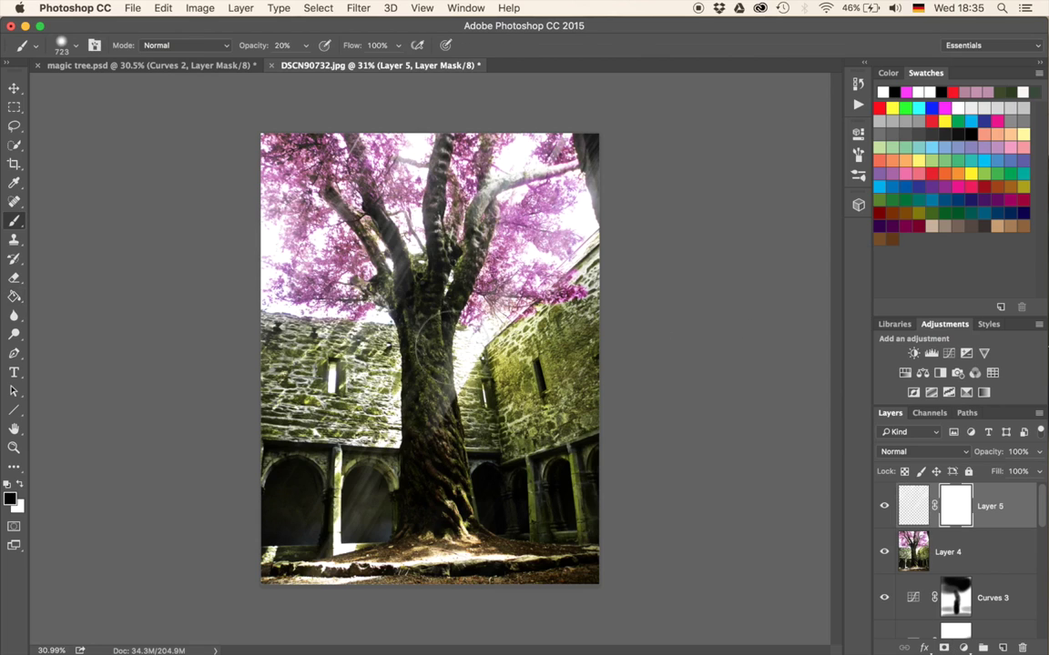
{"action": "scroll", "coordinate": [432, 363], "scroll_direction": "up", "scroll_amount": 8}
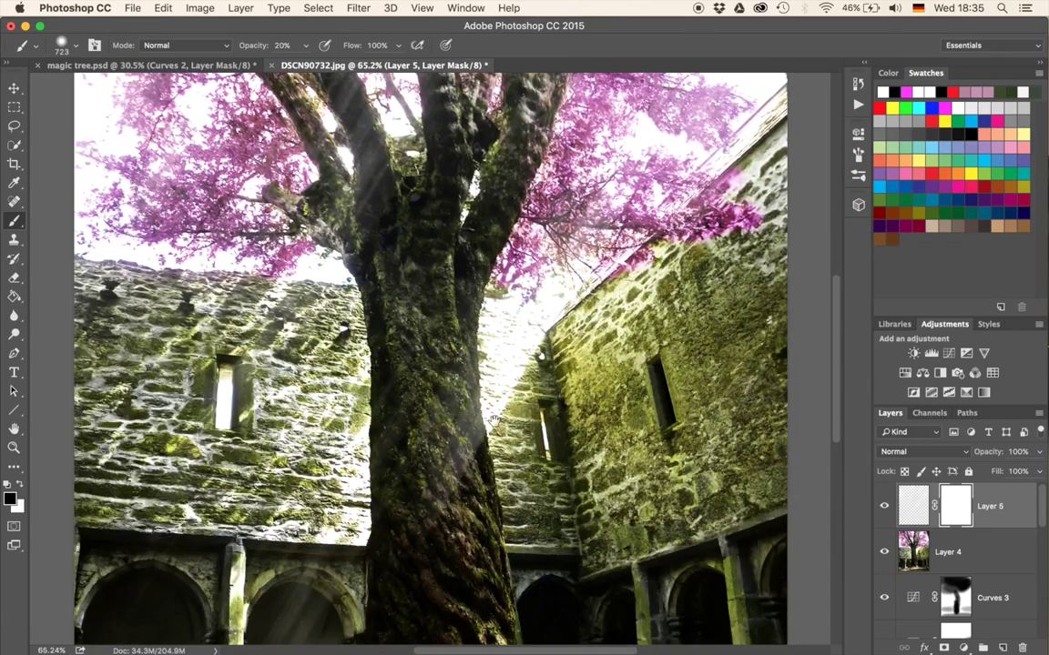
{"action": "left_click_drag", "start_coordinate": [575, 304], "coordinate": [399, 577]}
{"action": "scroll", "coordinate": [398, 577], "scroll_direction": "up", "scroll_amount": 3}
{"action": "scroll", "coordinate": [397, 577], "scroll_direction": "right", "scroll_amount": 2}
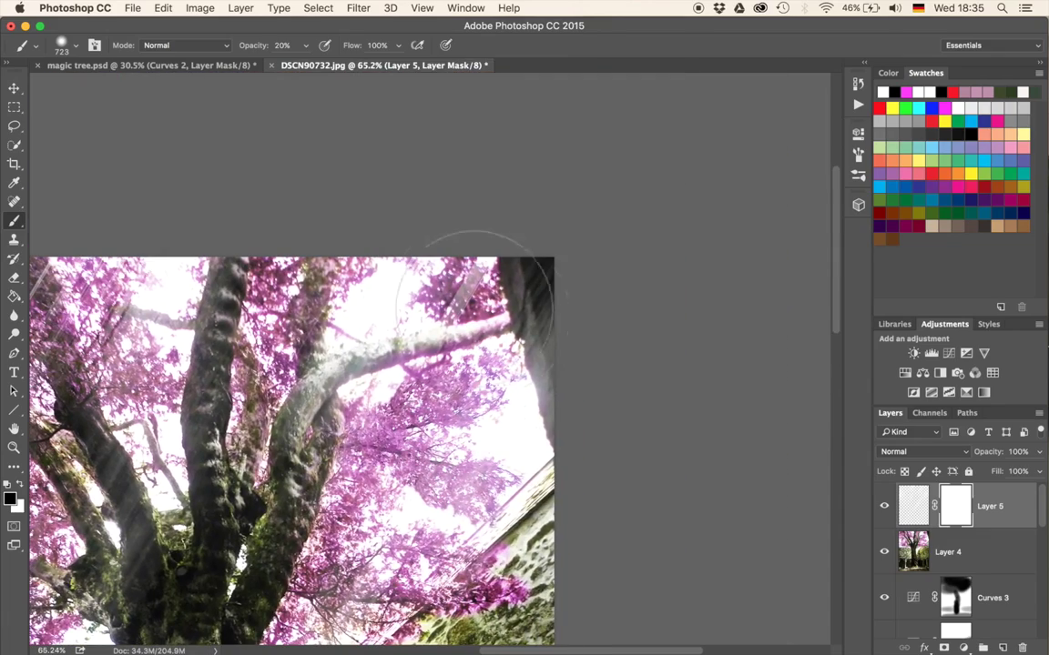
{"action": "key", "text": "4"}
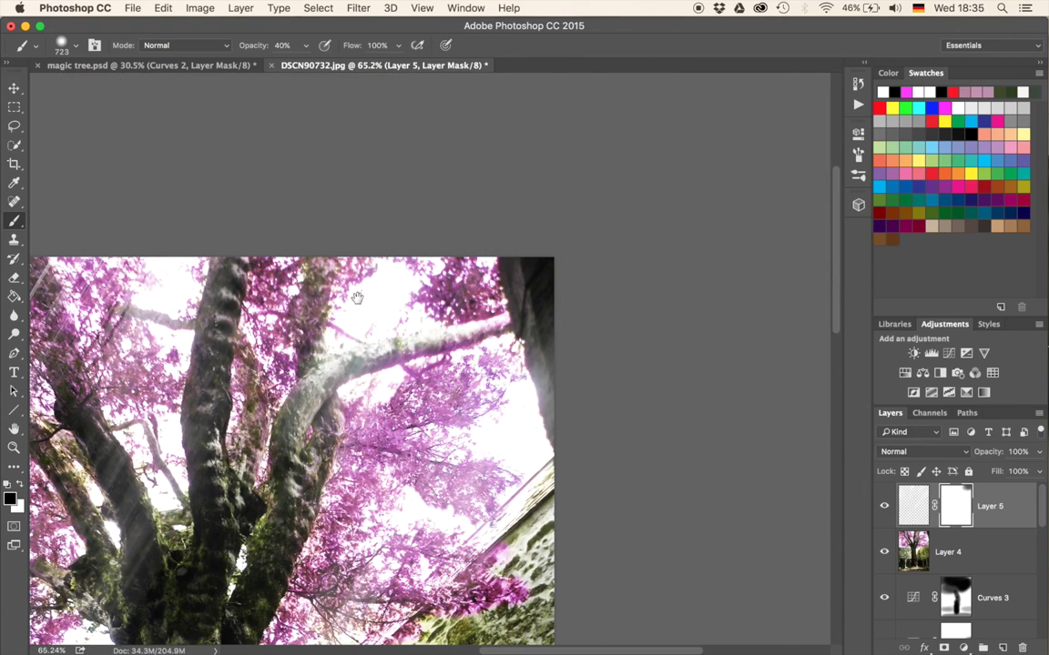
{"action": "left_click_drag", "start_coordinate": [388, 330], "coordinate": [795, 350]}
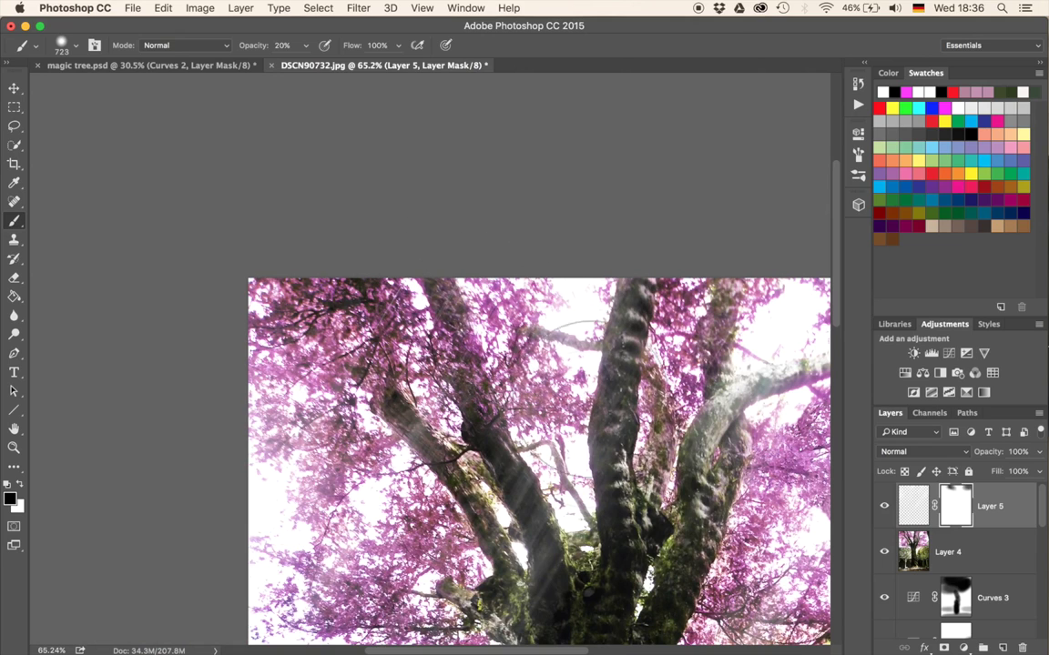
Soften the rays over the arcade and trunk by painting black on Layer 5's mask at 10% opacity
{"action": "left_click_drag", "start_coordinate": [248, 446], "coordinate": [320, 205]}
{"action": "scroll", "coordinate": [320, 205], "scroll_direction": "right", "scroll_amount": 10}
{"action": "scroll", "coordinate": [321, 205], "scroll_direction": "down", "scroll_amount": 7}
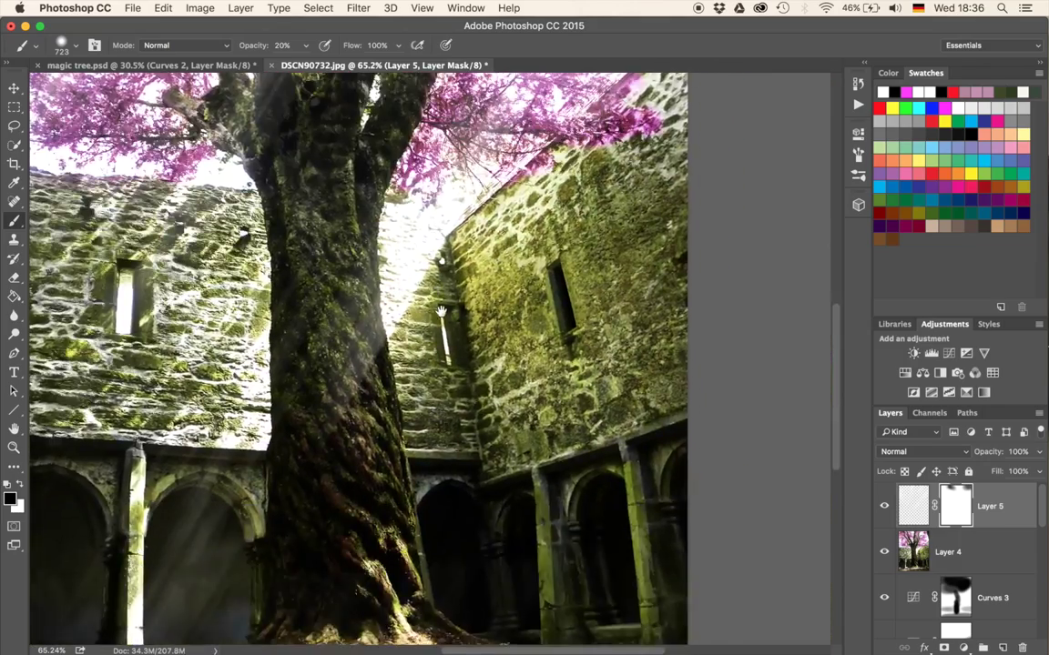
{"action": "scroll", "coordinate": [440, 312], "scroll_direction": "down", "scroll_amount": 7}
{"action": "scroll", "coordinate": [441, 312], "scroll_direction": "left", "scroll_amount": 4}
{"action": "key", "text": "1"}
{"action": "mouse_move", "coordinate": [459, 300]}
{"action": "left_mouse_down"}
{"action": "mouse_move", "coordinate": [259, 432]}
{"action": "mouse_move", "coordinate": [376, 326]}
{"action": "mouse_move", "coordinate": [678, 277]}
{"action": "mouse_move", "coordinate": [532, 400]}
{"action": "mouse_move", "coordinate": [274, 465]}
{"action": "mouse_move", "coordinate": [312, 488]}
{"action": "mouse_move", "coordinate": [338, 476]}
{"action": "left_mouse_up"}
Examine the masked light rays across the trunk and crown, and in the image as a whole
{"action": "scroll", "coordinate": [338, 476], "scroll_direction": "up", "scroll_amount": 7}
{"action": "scroll", "coordinate": [339, 476], "scroll_direction": "right", "scroll_amount": 7}
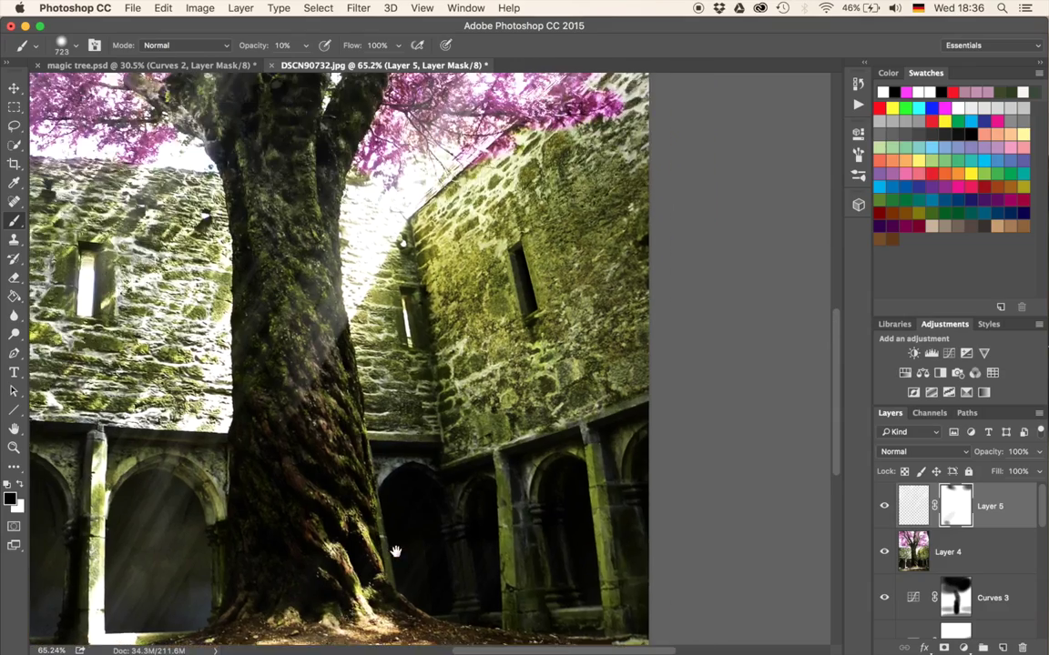
{"action": "scroll", "coordinate": [491, 615], "scroll_direction": "up", "scroll_amount": 10}
{"action": "scroll", "coordinate": [491, 614], "scroll_direction": "left", "scroll_amount": 5}
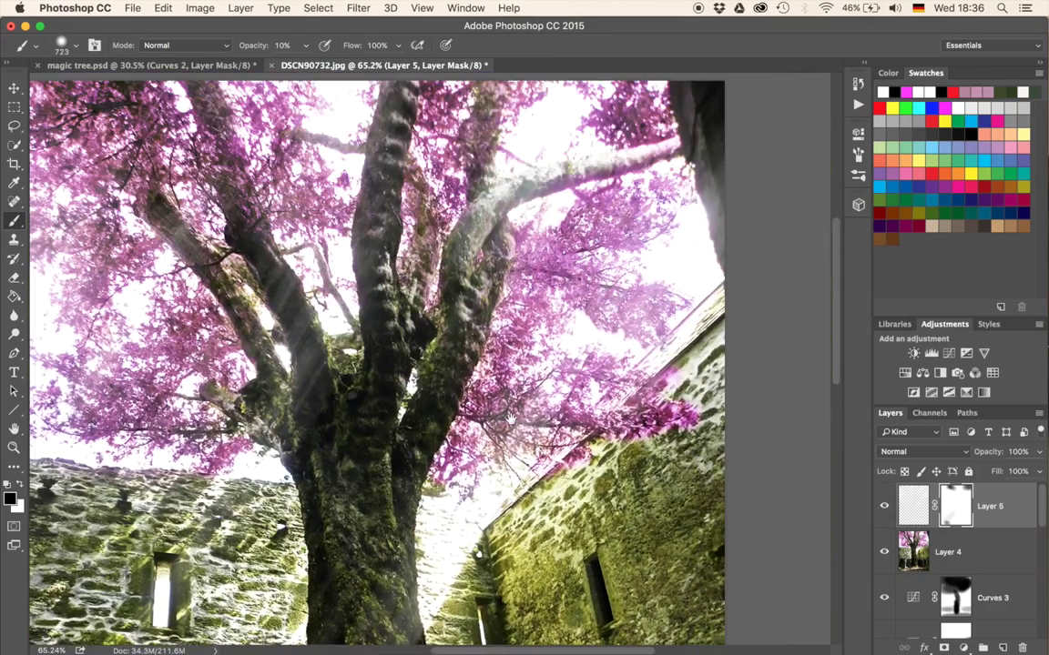
{"action": "left_click_drag", "start_coordinate": [510, 419], "coordinate": [531, 436]}
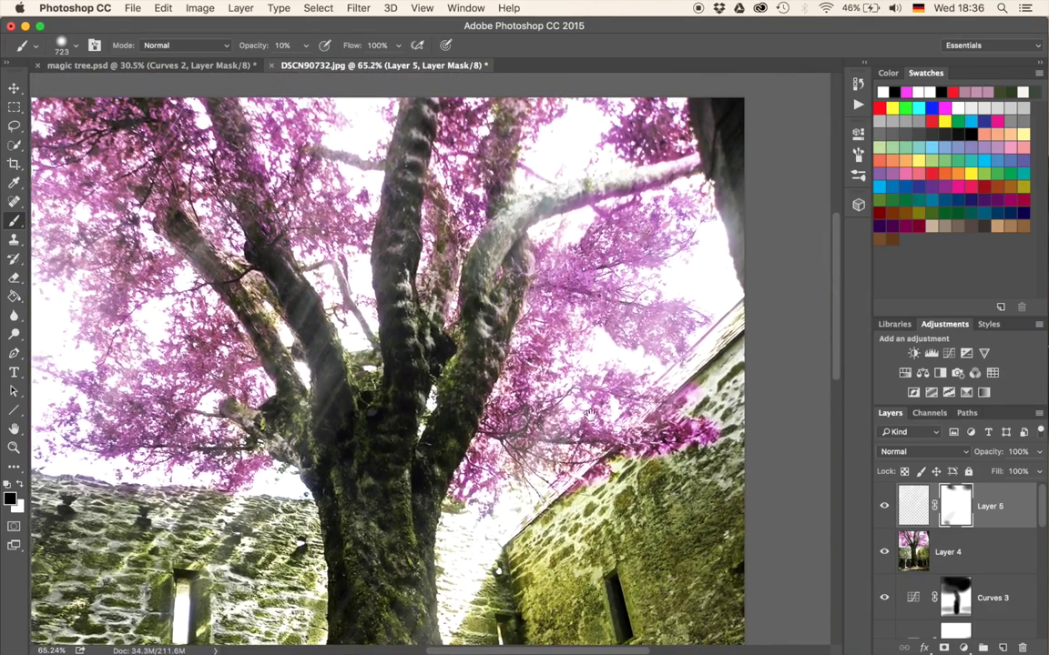
{"action": "key", "text": "super+0"}
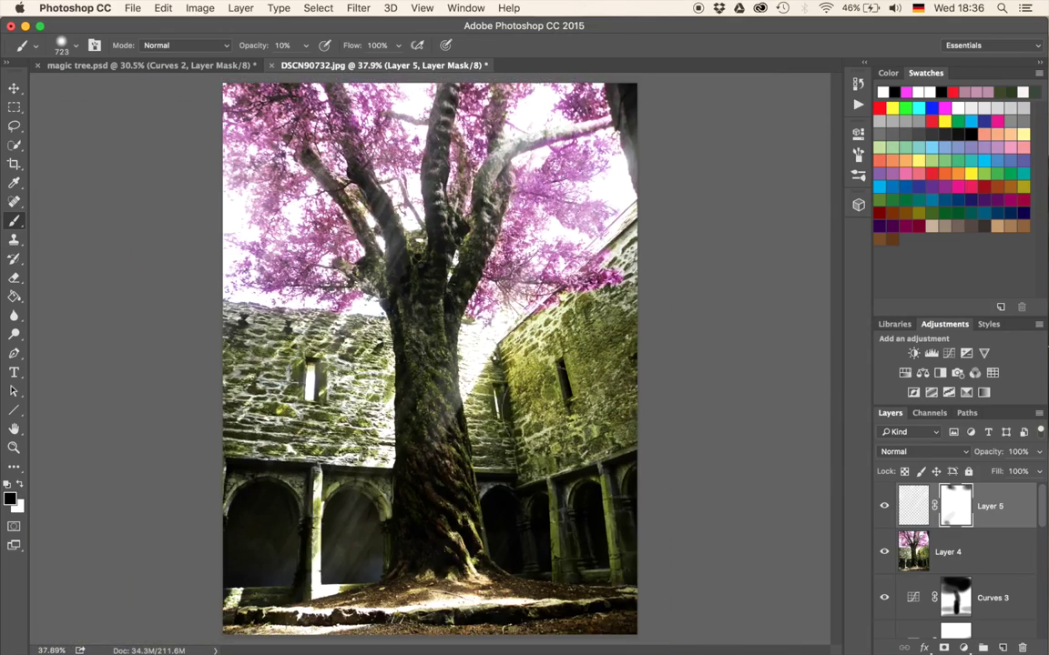
{"action": "scroll", "coordinate": [547, 362], "scroll_direction": "down", "scroll_amount": 2}
{"action": "scroll", "coordinate": [455, 355], "scroll_direction": "up", "scroll_amount": 1}
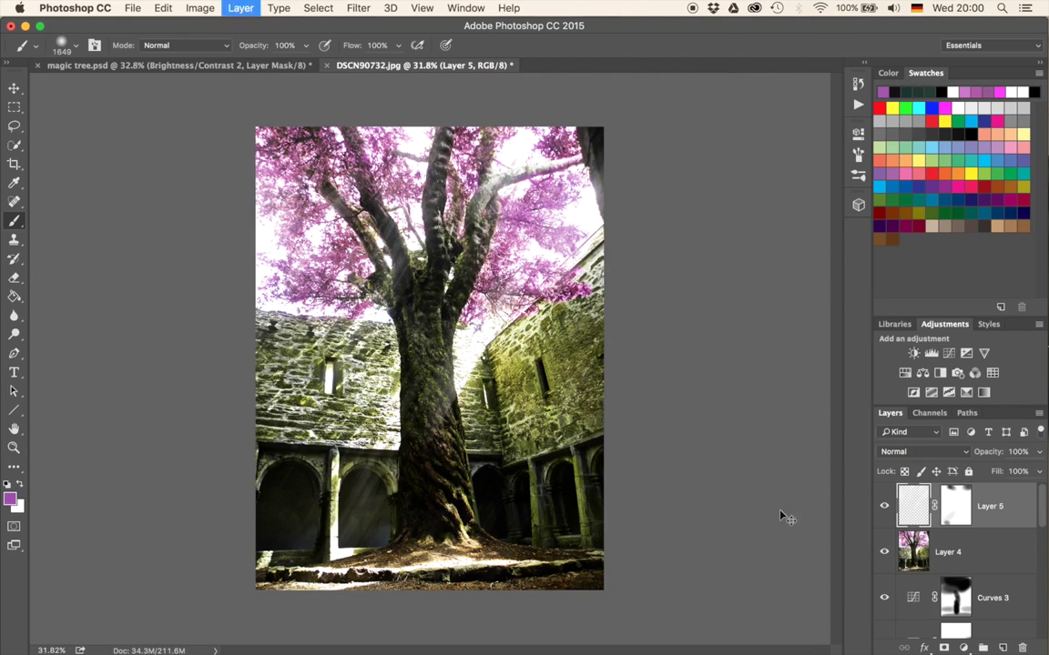
Duplicate Layer 5 at 50% opacity and paint black at 20% on the copy's mask over the trunk and adjoining wall
{"action": "key", "text": "super+j"}
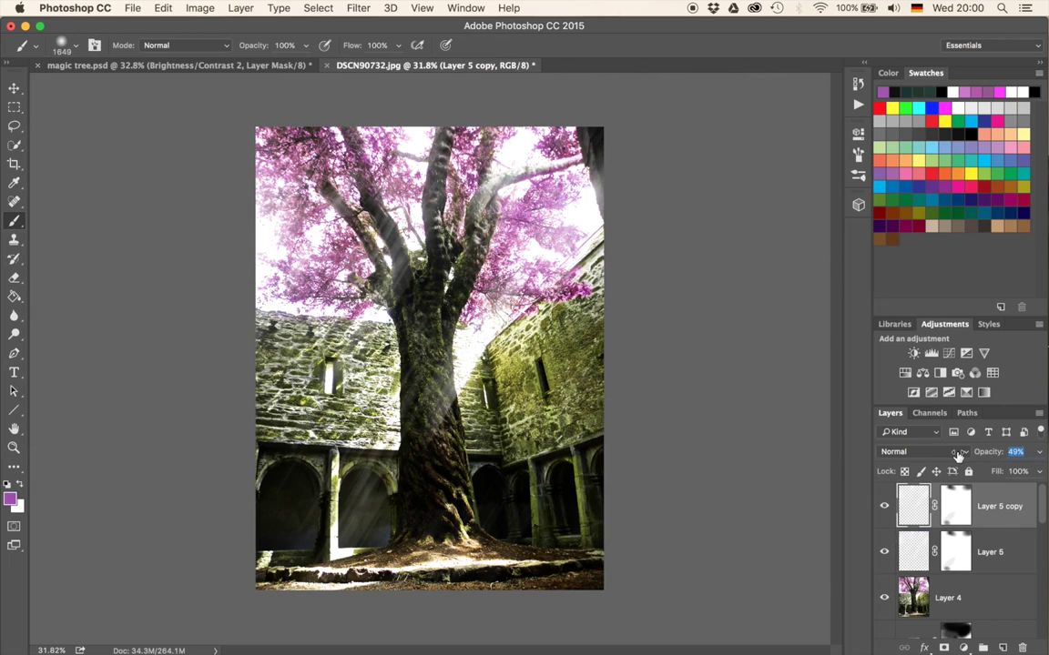
{"action": "key", "text": "Return"}
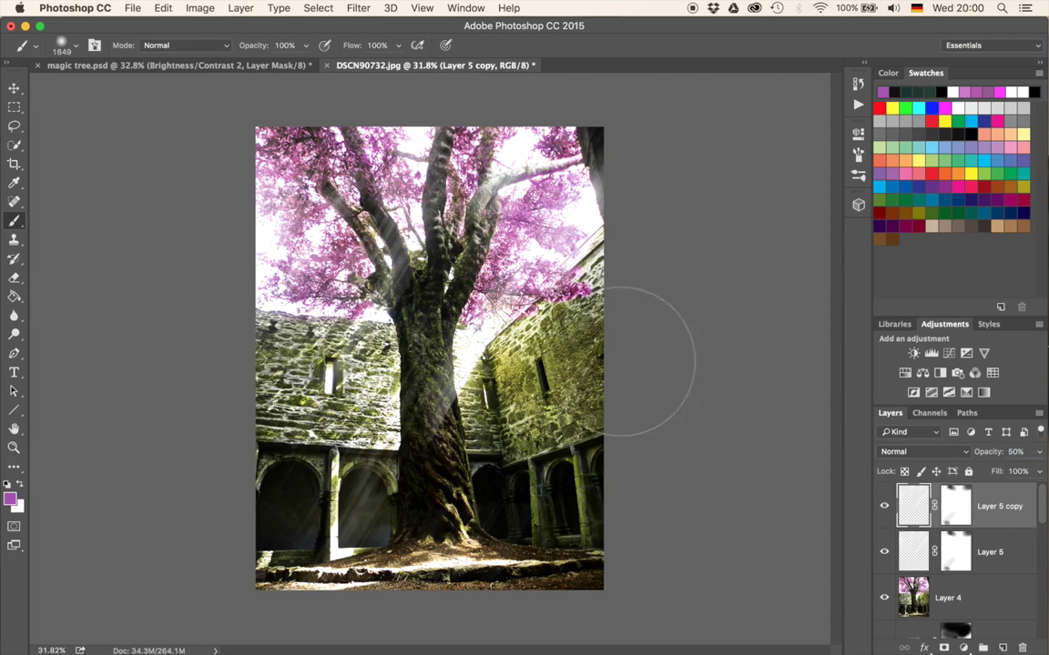
{"action": "left_click", "coordinate": [955, 506]}
{"action": "key", "text": "2"}
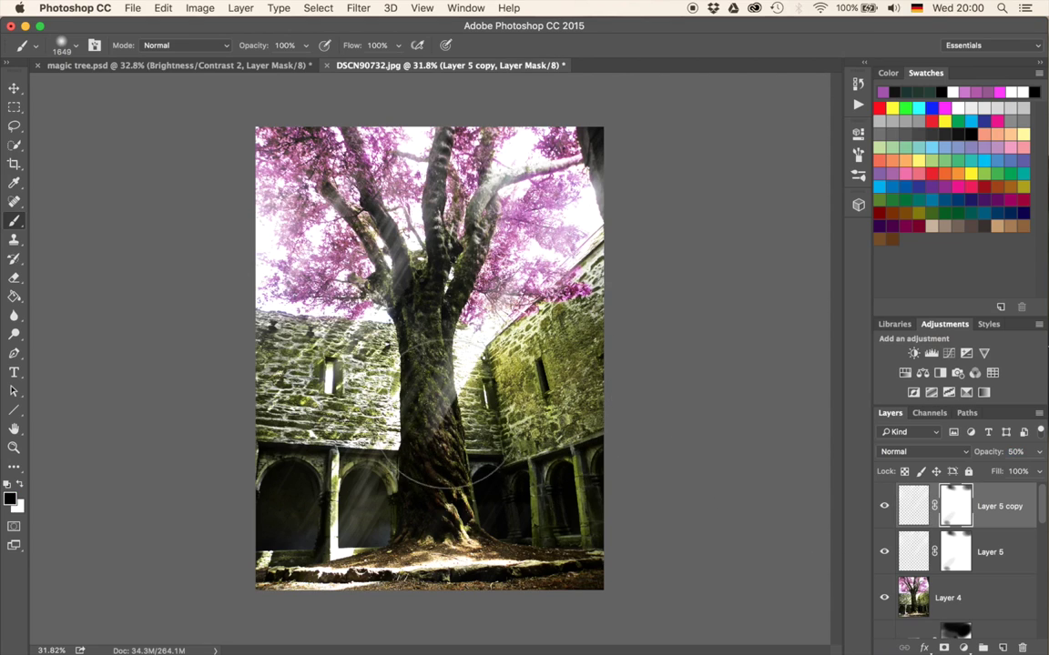
{"action": "mouse_move", "coordinate": [502, 415]}
{"action": "left_mouse_down"}
{"action": "mouse_move", "coordinate": [414, 346]}
{"action": "mouse_move", "coordinate": [429, 378]}
{"action": "left_mouse_up"}
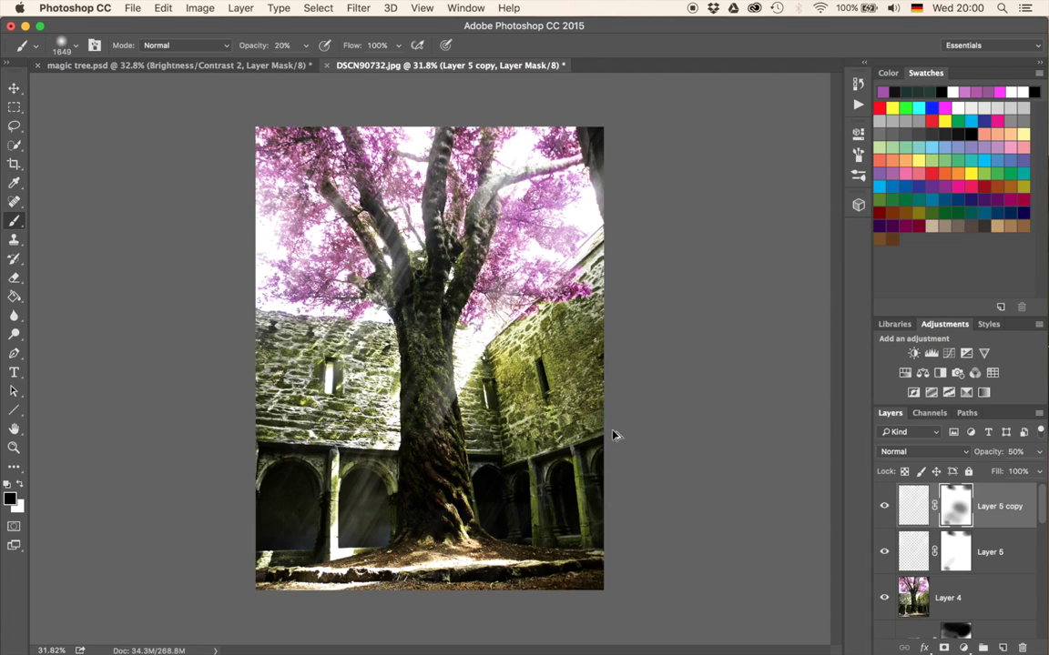
Stamp all visible layers into a new top layer and apply the Analog Efex Pro 2 preset Classic Camera 6 to it
{"action": "key", "text": "alt+shift+super+e"}
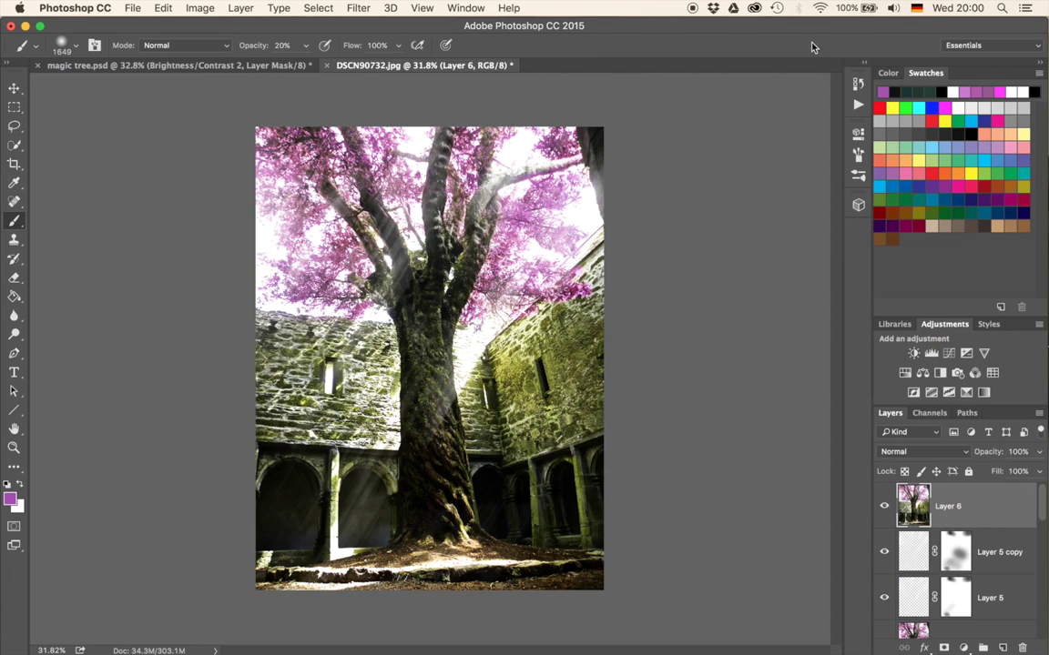
{"action": "left_click", "coordinate": [369, 7]}
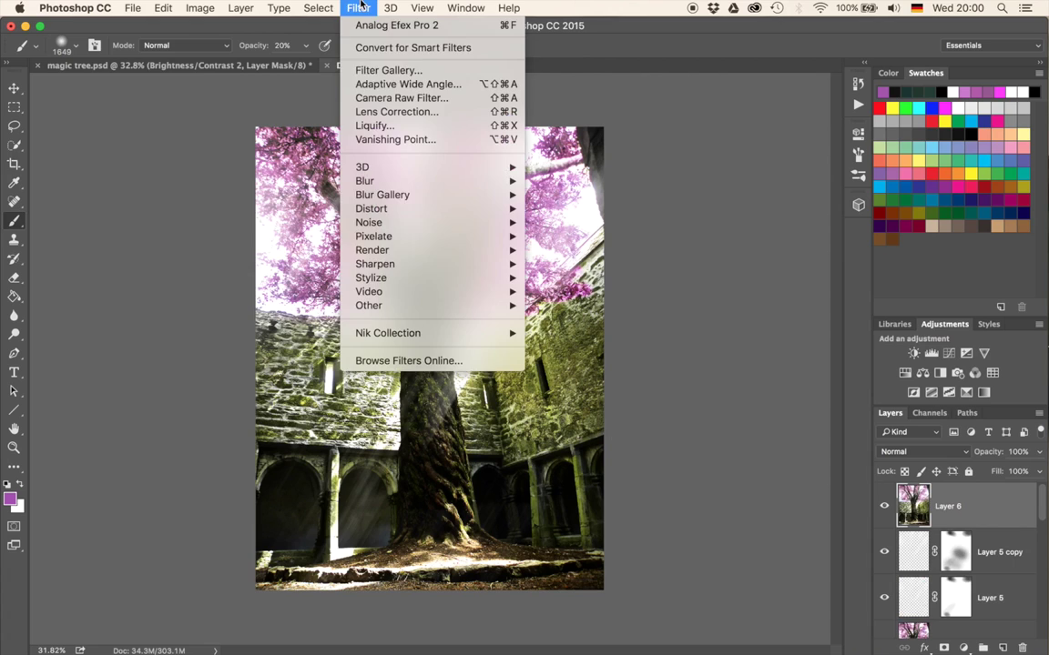
{"action": "mouse_move", "coordinate": [446, 228]}
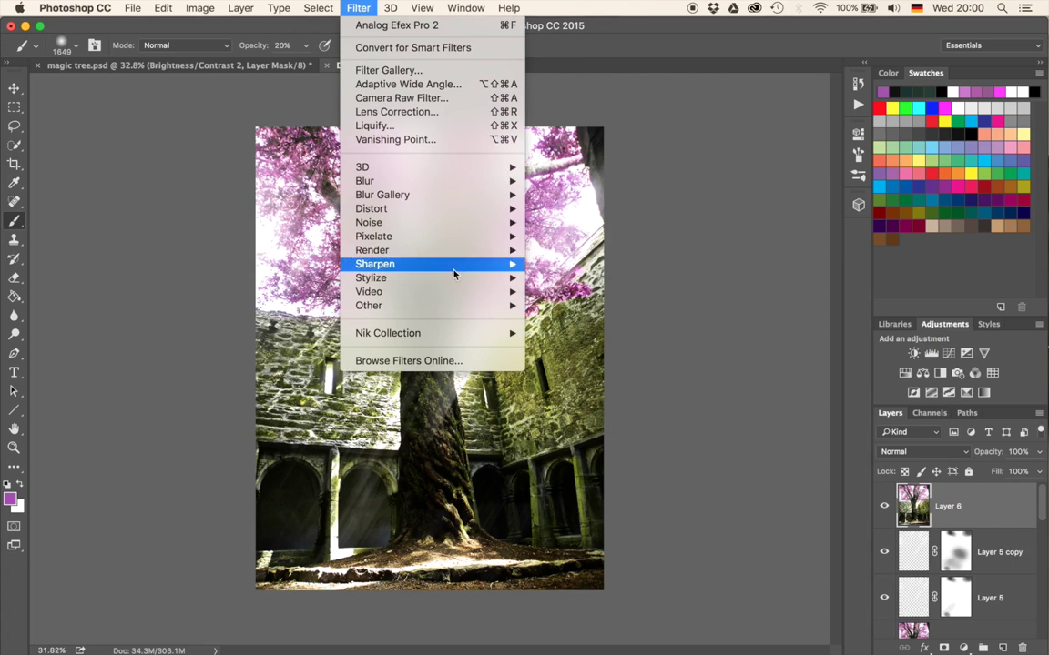
{"action": "mouse_move", "coordinate": [475, 333]}
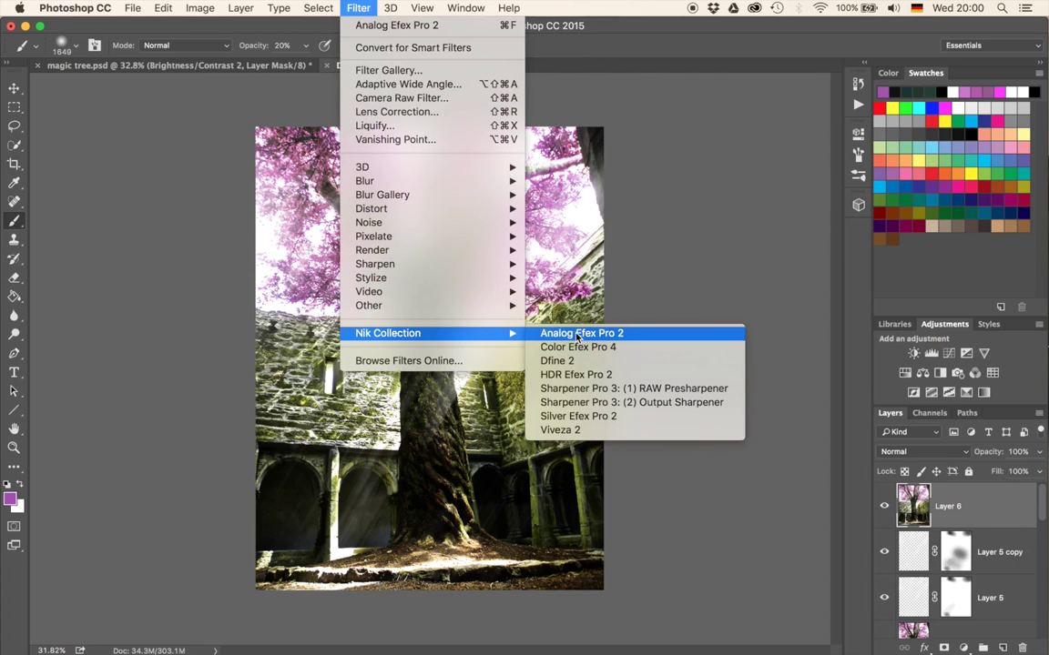
{"action": "left_click", "coordinate": [579, 335]}
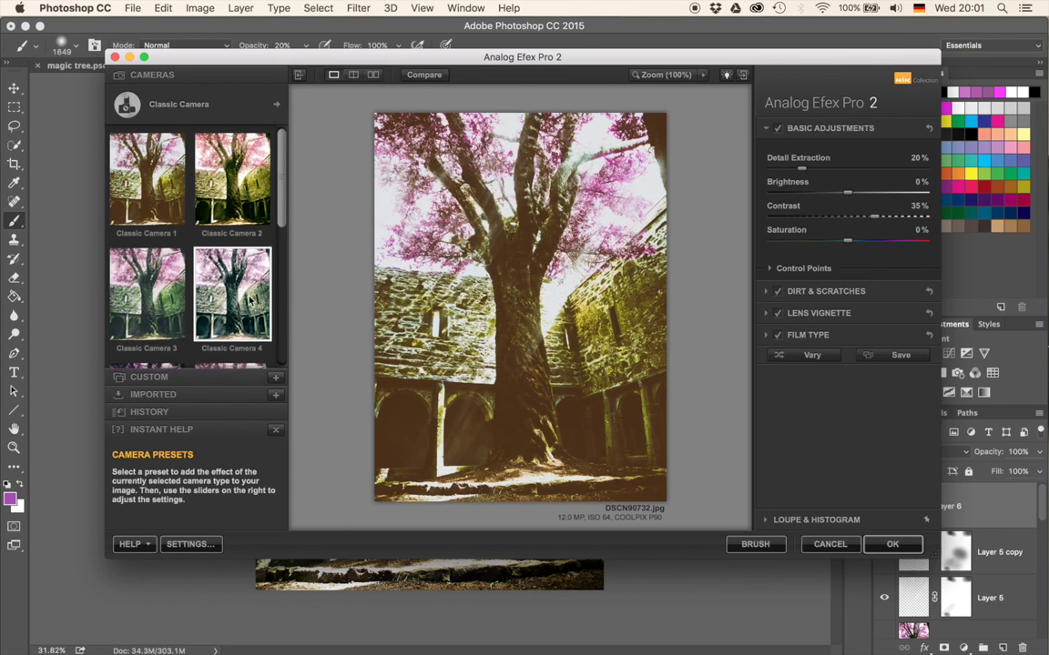
{"action": "scroll", "coordinate": [247, 305], "scroll_direction": "down", "scroll_amount": 3}
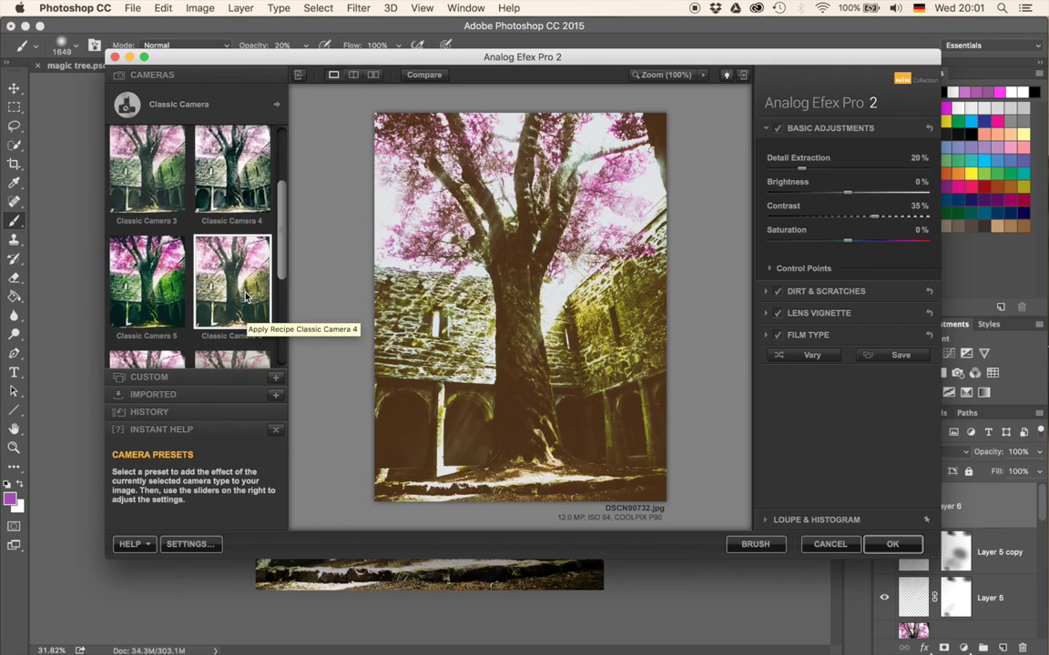
{"action": "left_click", "coordinate": [241, 294]}
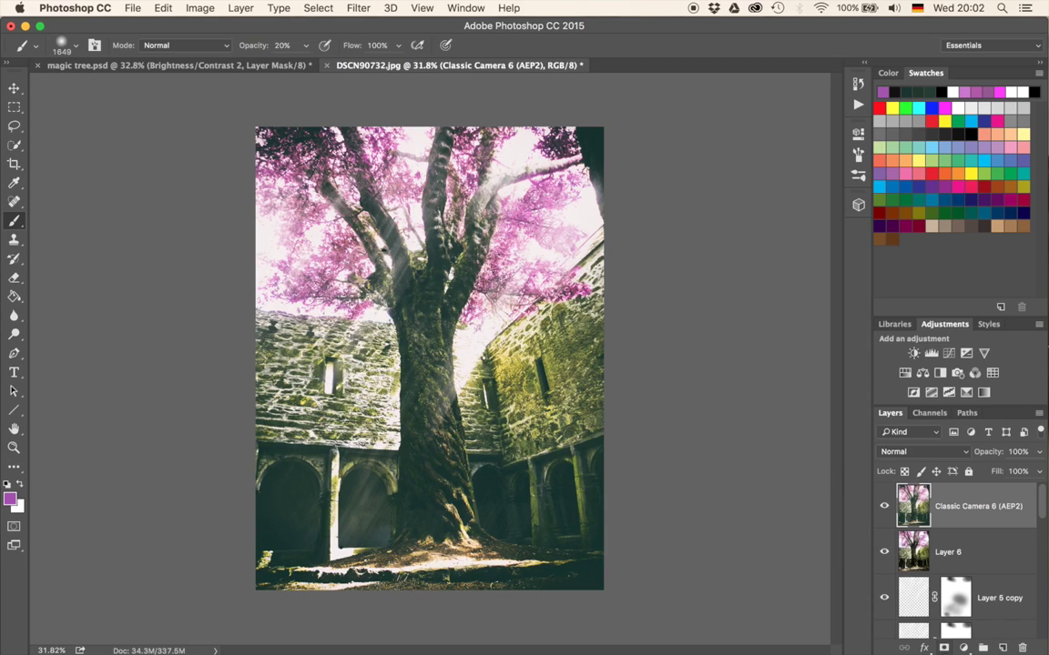
Mask the Classic Camera 6 layer and paint black at 20% and 40% opacity along the top of the crown
{"action": "left_click", "coordinate": [944, 648]}
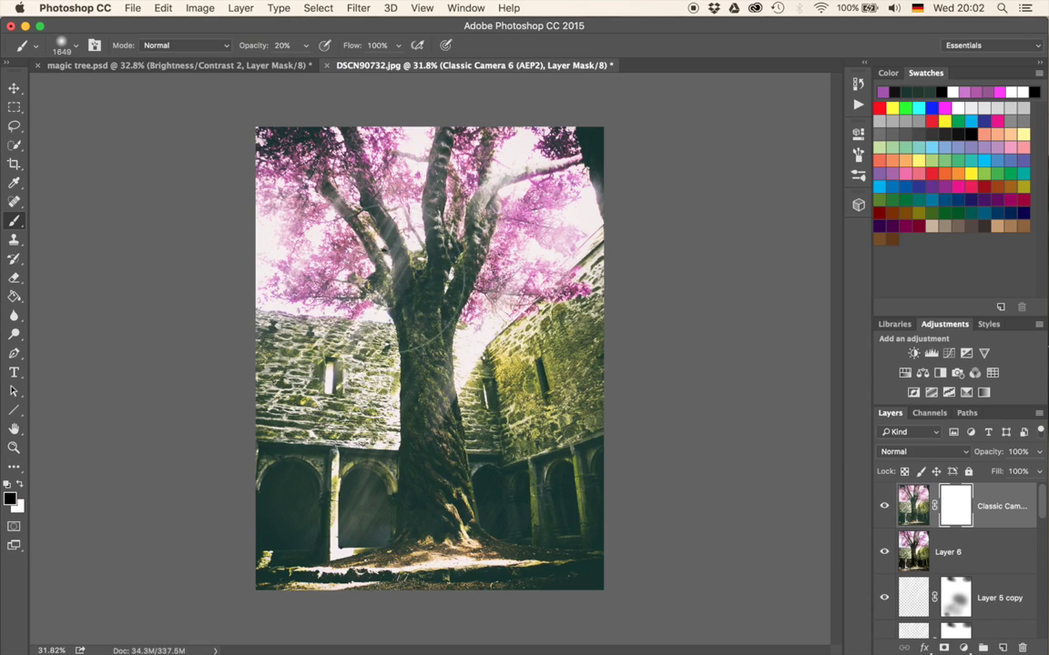
{"action": "mouse_move", "coordinate": [185, 181]}
{"action": "left_mouse_down"}
{"action": "mouse_move", "coordinate": [319, 135]}
{"action": "mouse_move", "coordinate": [249, 143]}
{"action": "mouse_move", "coordinate": [337, 145]}
{"action": "left_mouse_up"}
{"action": "mouse_move", "coordinate": [506, 133]}
{"action": "left_mouse_down"}
{"action": "mouse_move", "coordinate": [601, 146]}
{"action": "mouse_move", "coordinate": [587, 168]}
{"action": "mouse_move", "coordinate": [446, 145]}
{"action": "left_mouse_up"}
{"action": "key", "text": "4"}
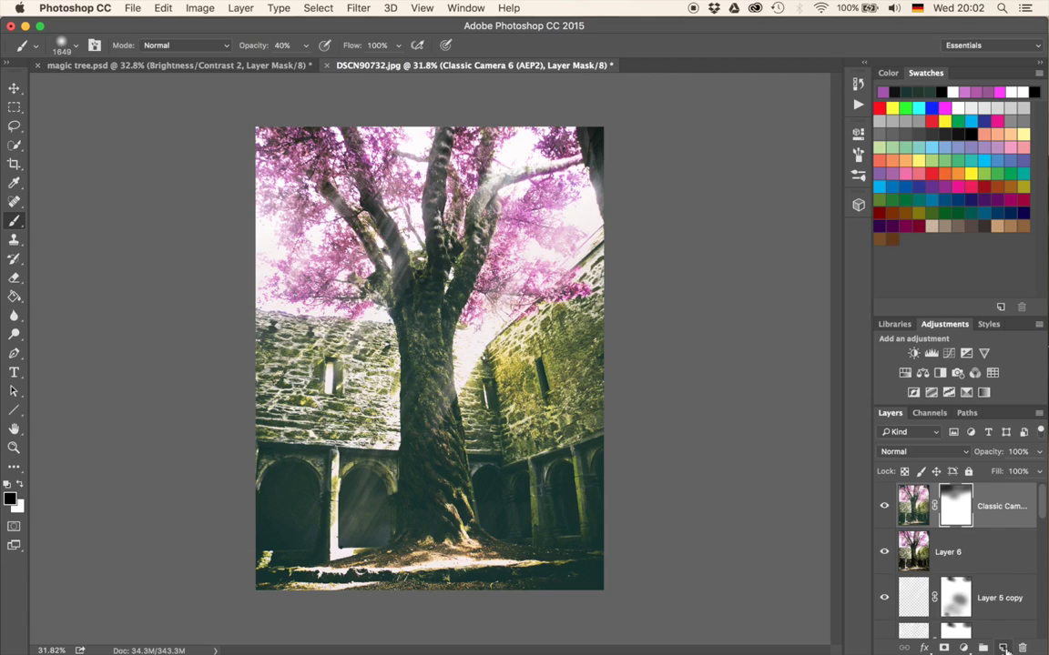
Add an empty layer above the Classic Camera 6 layer and create a new transparent document of 500 × 500 pixels at 72 pixels/inch
{"action": "left_click", "coordinate": [1003, 647]}
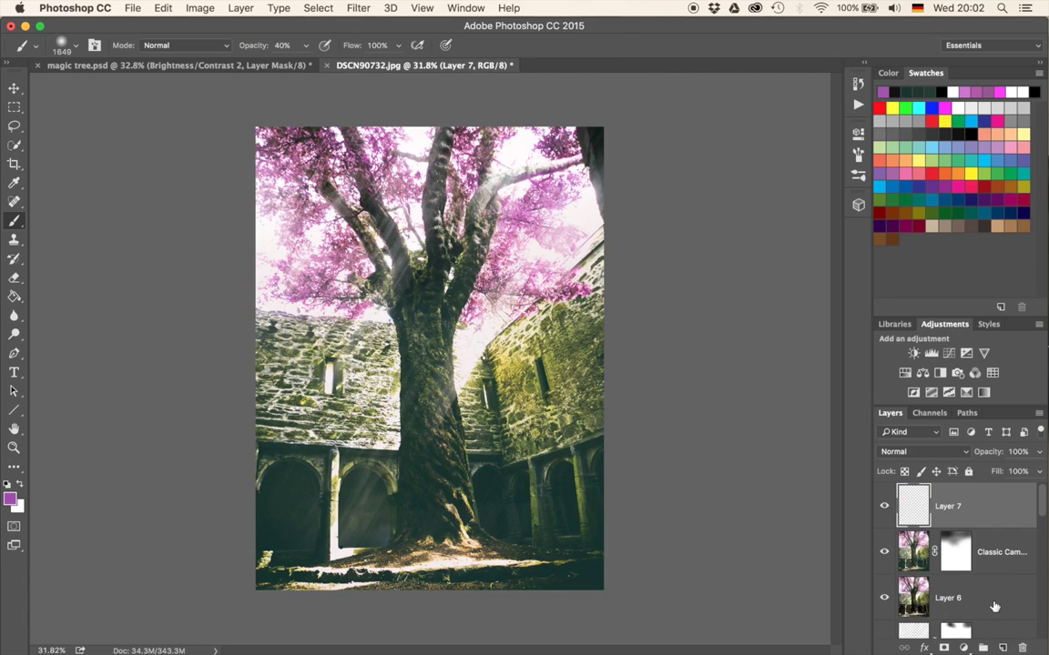
{"action": "key", "text": "super+n"}
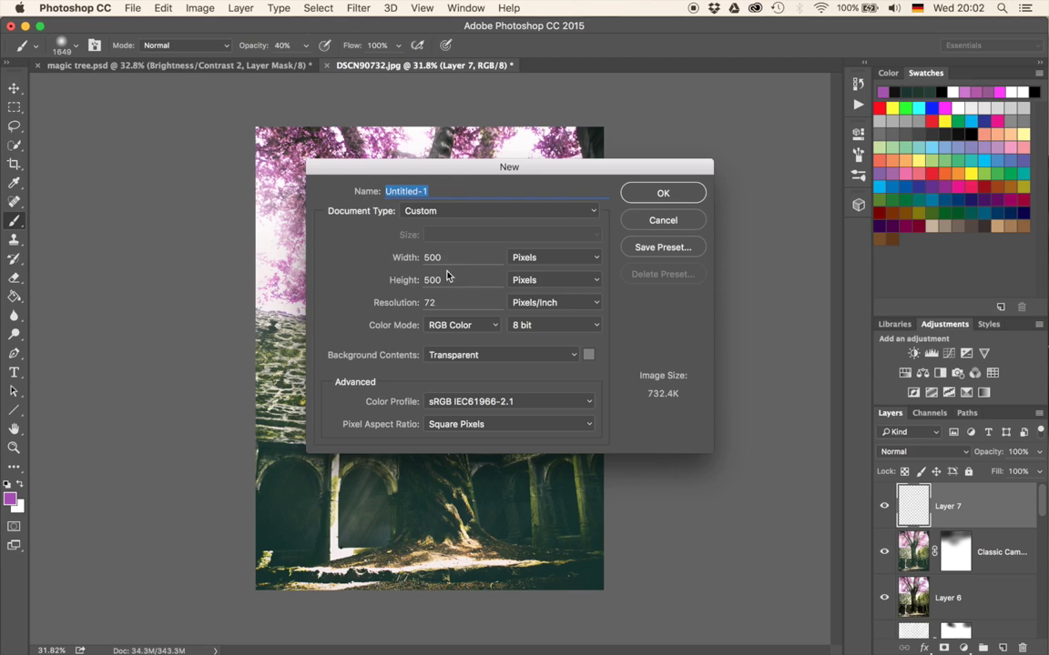
{"action": "left_click", "coordinate": [660, 194]}
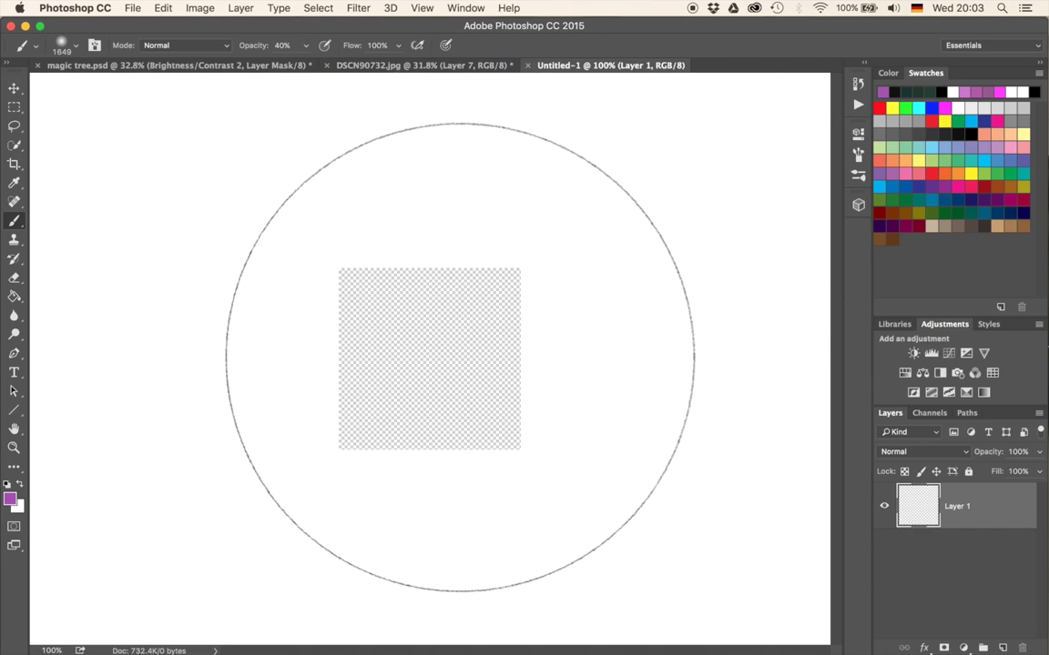
{"action": "key", "text": "super+0"}
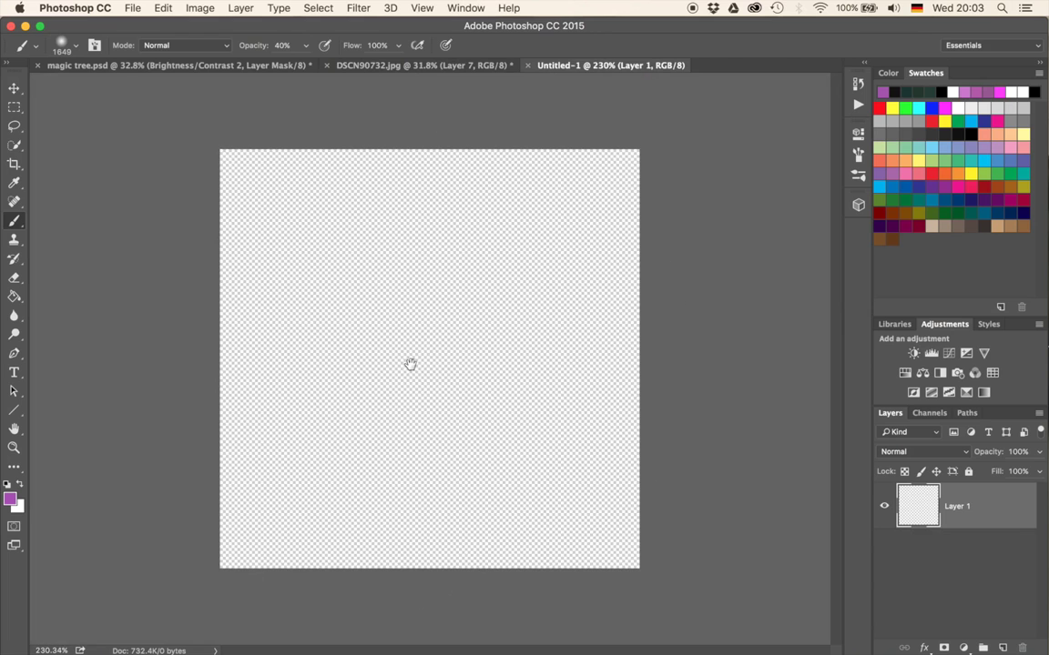
{"action": "scroll", "coordinate": [438, 341], "scroll_direction": "up", "scroll_amount": 3}
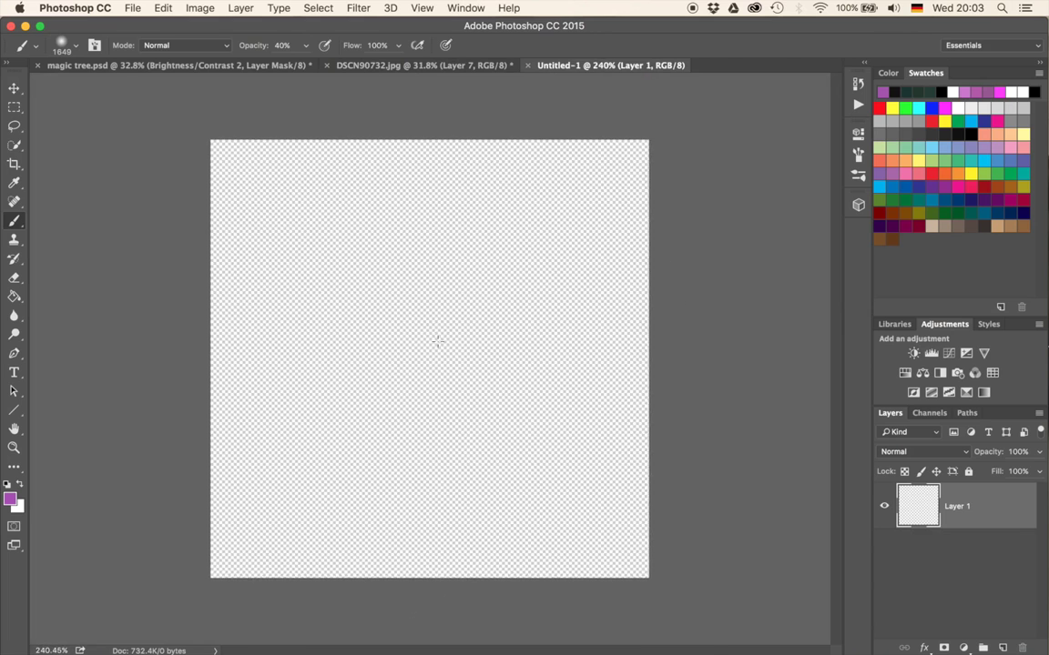
{"action": "scroll", "coordinate": [433, 341], "scroll_direction": "down", "scroll_amount": 1}
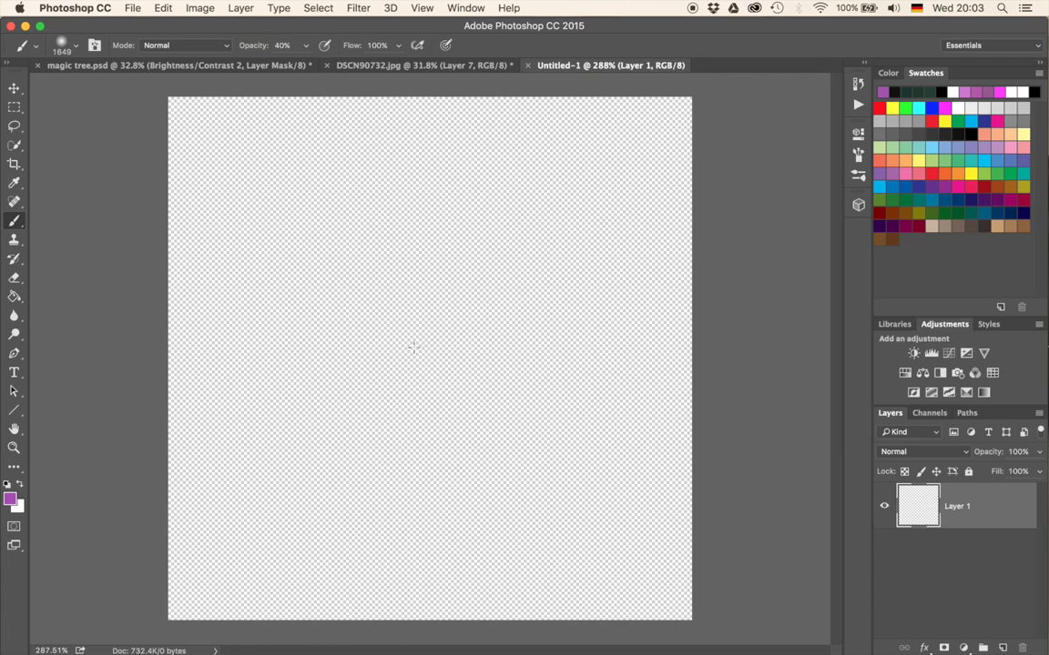
Paint scattered small black specks on the transparent canvas with a soft brush of about 10 pixels at 100% opacity
{"action": "left_click_drag", "start_coordinate": [473, 335], "coordinate": [151, 355]}
{"action": "left_click_drag", "start_coordinate": [491, 305], "coordinate": [447, 344]}
{"action": "left_click_drag", "start_coordinate": [524, 323], "coordinate": [107, 337]}
{"action": "mouse_move", "coordinate": [492, 323]}
{"action": "left_mouse_down"}
{"action": "mouse_move", "coordinate": [509, 313]}
{"action": "mouse_move", "coordinate": [321, 321]}
{"action": "left_mouse_up"}
{"action": "mouse_move", "coordinate": [517, 297]}
{"action": "left_mouse_down"}
{"action": "mouse_move", "coordinate": [523, 314]}
{"action": "mouse_move", "coordinate": [281, 320]}
{"action": "left_mouse_up"}
{"action": "mouse_move", "coordinate": [510, 289]}
{"action": "left_mouse_down"}
{"action": "mouse_move", "coordinate": [188, 289]}
{"action": "mouse_move", "coordinate": [368, 295]}
{"action": "mouse_move", "coordinate": [356, 302]}
{"action": "mouse_move", "coordinate": [375, 306]}
{"action": "left_mouse_up"}
{"action": "left_click", "coordinate": [7, 485]}
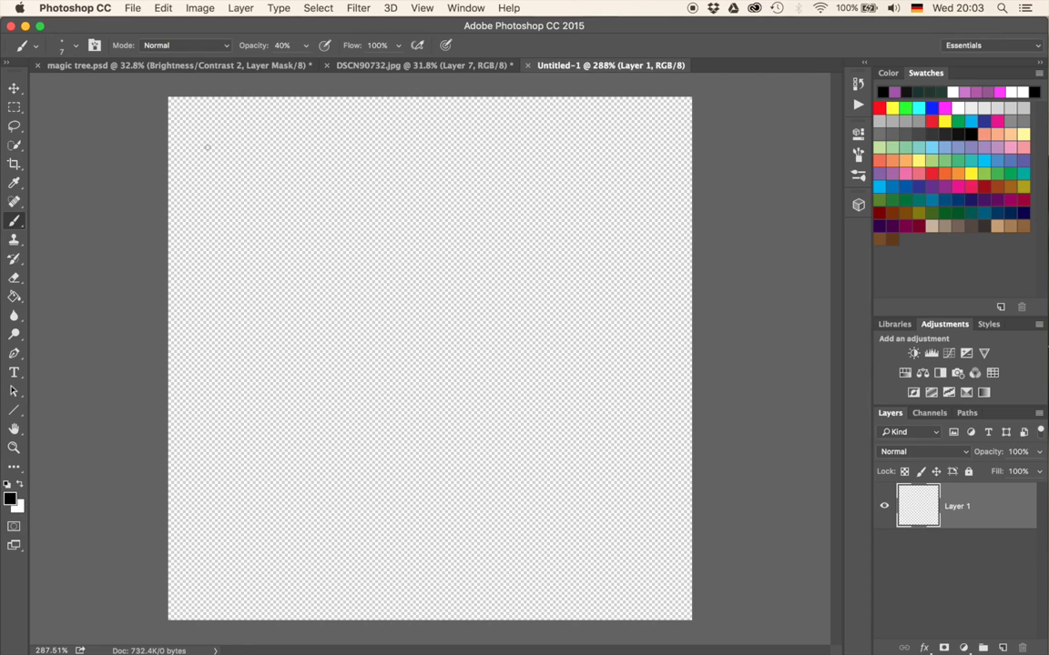
{"action": "left_click_drag", "start_coordinate": [216, 175], "coordinate": [222, 174]}
{"action": "left_click", "coordinate": [216, 137]}
{"action": "key", "text": "0"}
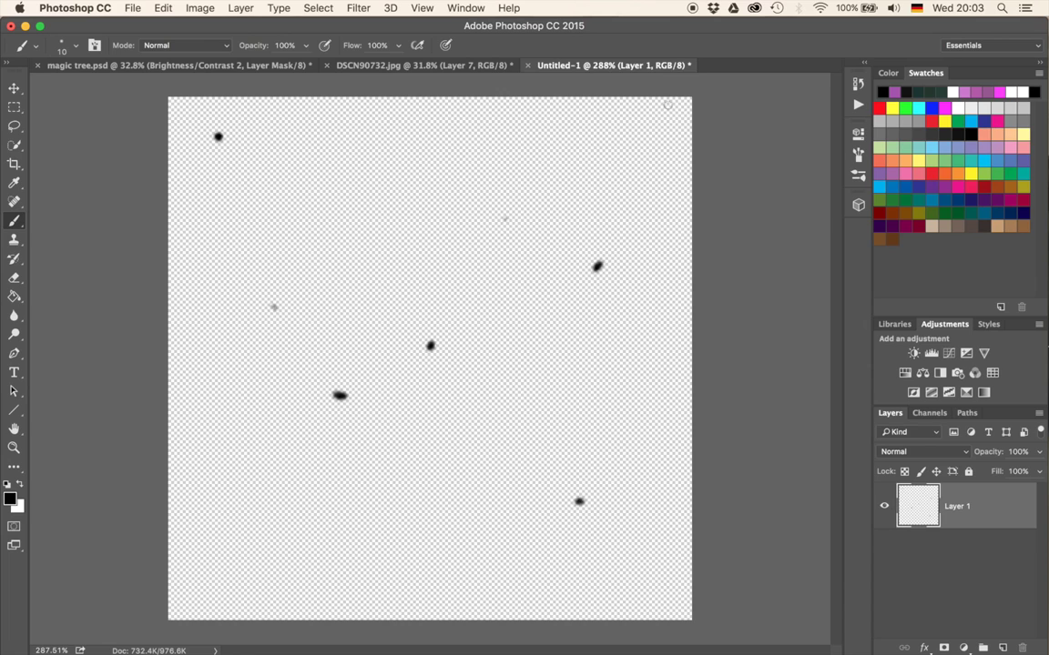
Define the painted specks as a new brush preset named "dust"
{"action": "left_click", "coordinate": [163, 7]}
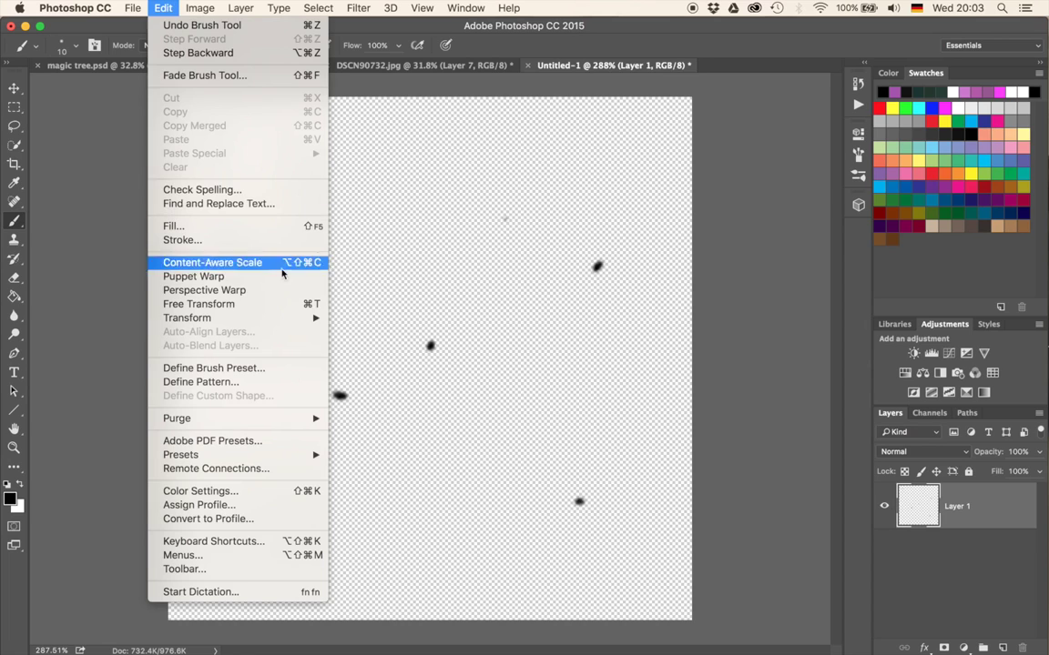
{"action": "mouse_move", "coordinate": [185, 6]}
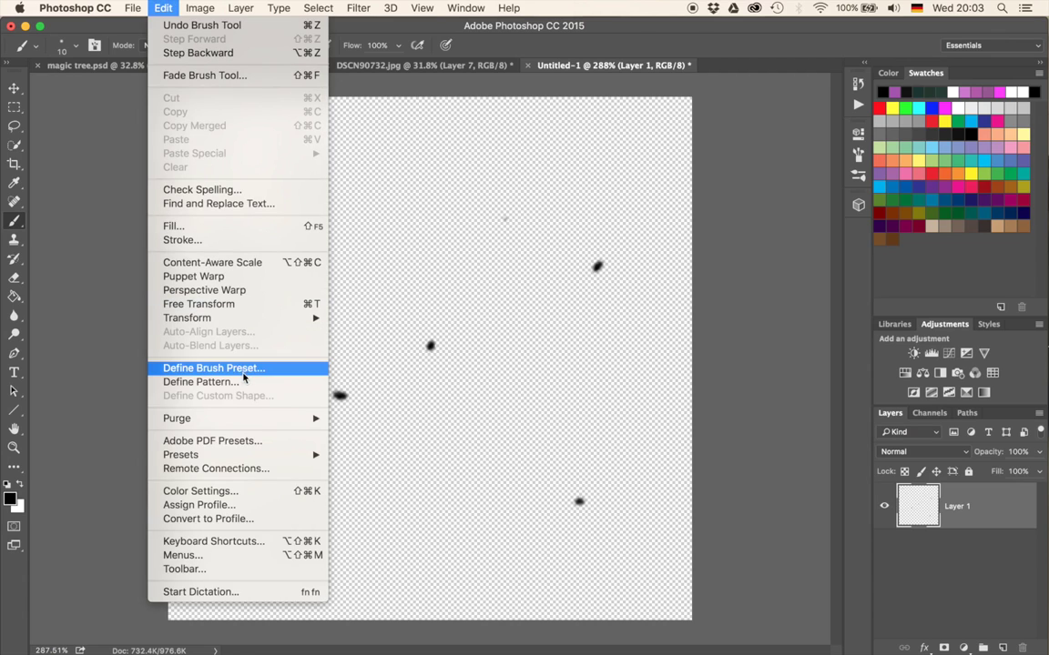
{"action": "left_click", "coordinate": [244, 369]}
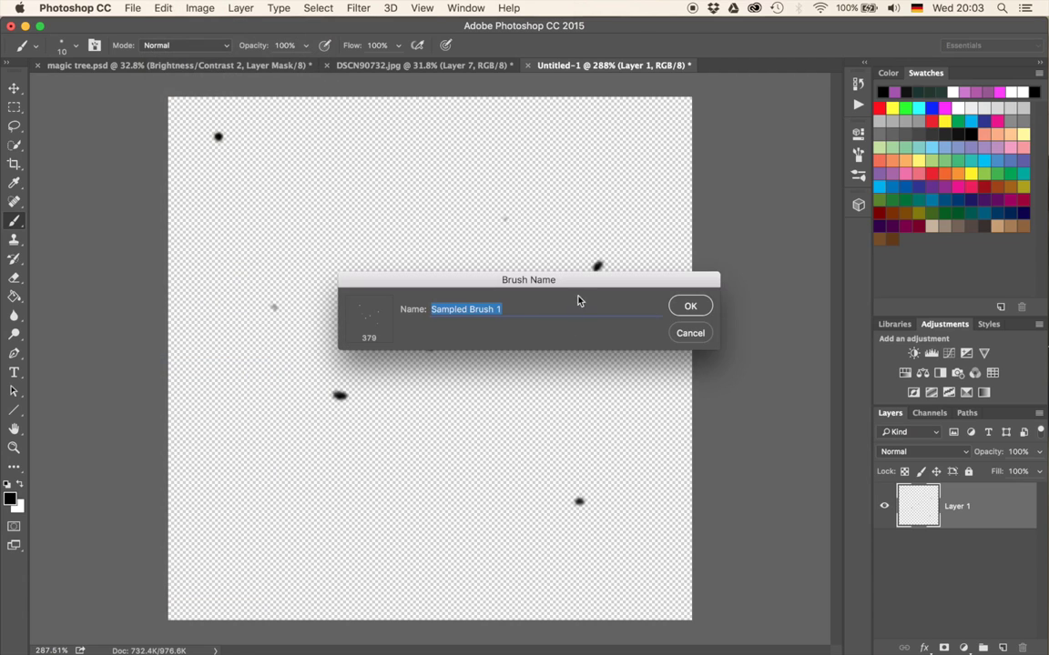
{"action": "type", "text": "dust"}
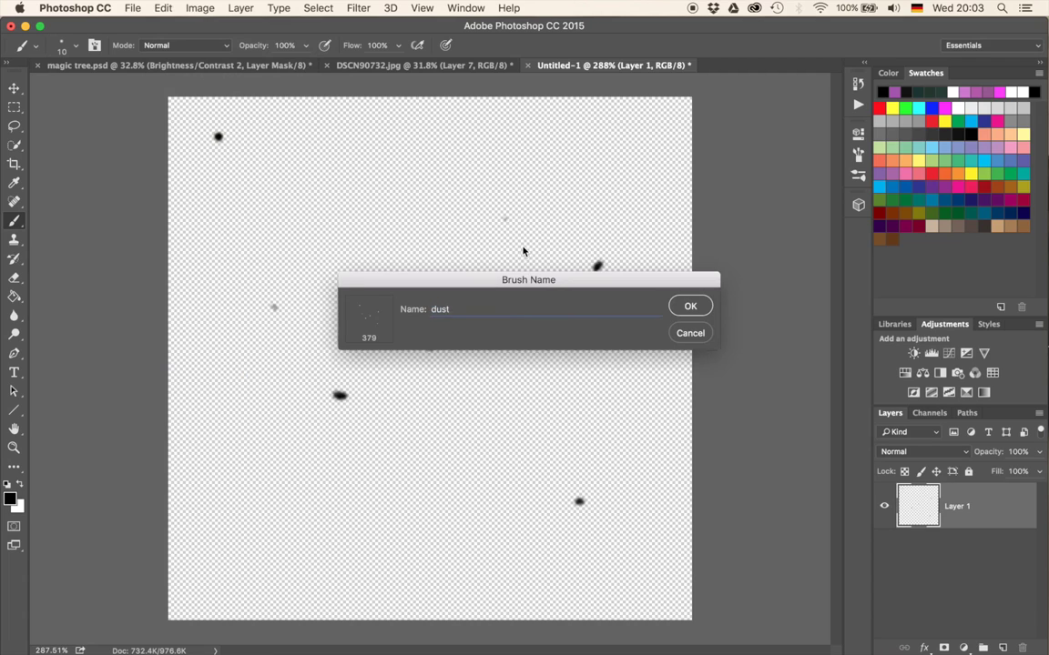
{"action": "key", "text": "Return"}
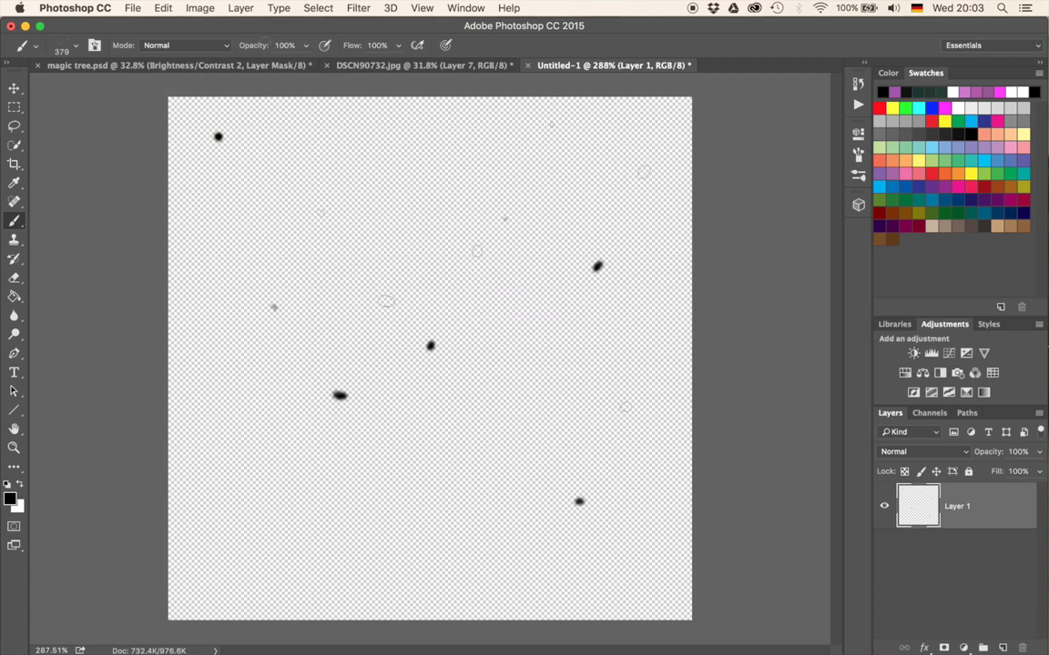
Test the 379-pixel dust brush with black dabs and strokes across the transparent canvas
{"action": "left_click", "coordinate": [350, 226]}
{"action": "left_click", "coordinate": [381, 225]}
{"action": "left_click", "coordinate": [419, 225]}
{"action": "mouse_move", "coordinate": [442, 228]}
{"action": "left_mouse_down"}
{"action": "mouse_move", "coordinate": [369, 359]}
{"action": "mouse_move", "coordinate": [383, 385]}
{"action": "mouse_move", "coordinate": [364, 326]}
{"action": "mouse_move", "coordinate": [380, 289]}
{"action": "left_mouse_up"}
{"action": "left_click_drag", "start_coordinate": [236, 356], "coordinate": [260, 228]}
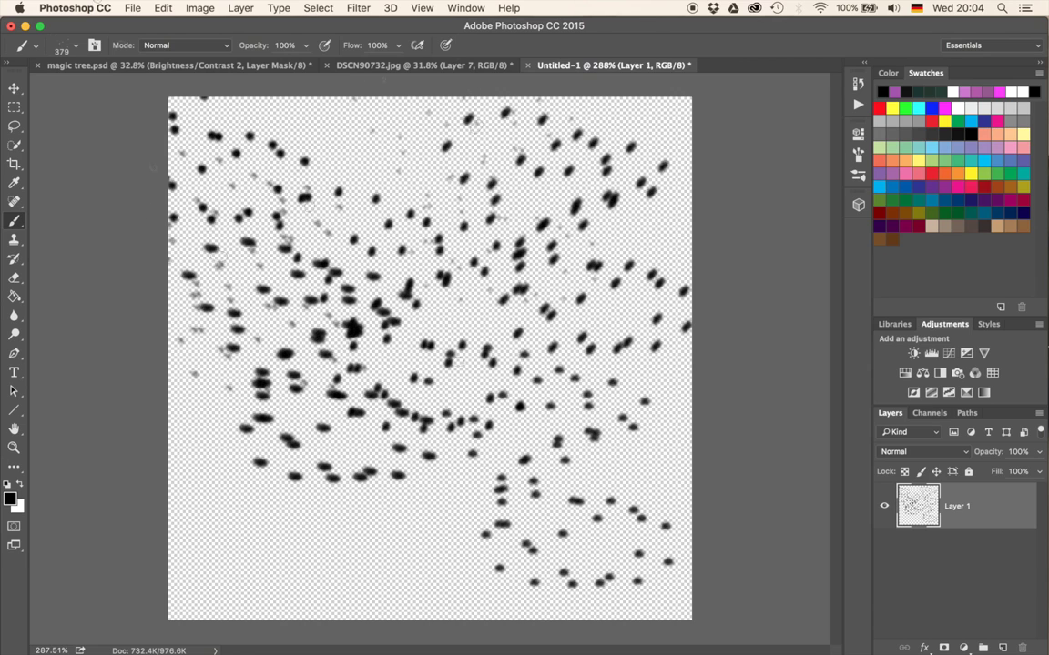
Switch to the DSCN90732.jpg document to work on the lower archways on Layer 7
{"action": "left_click", "coordinate": [342, 64]}
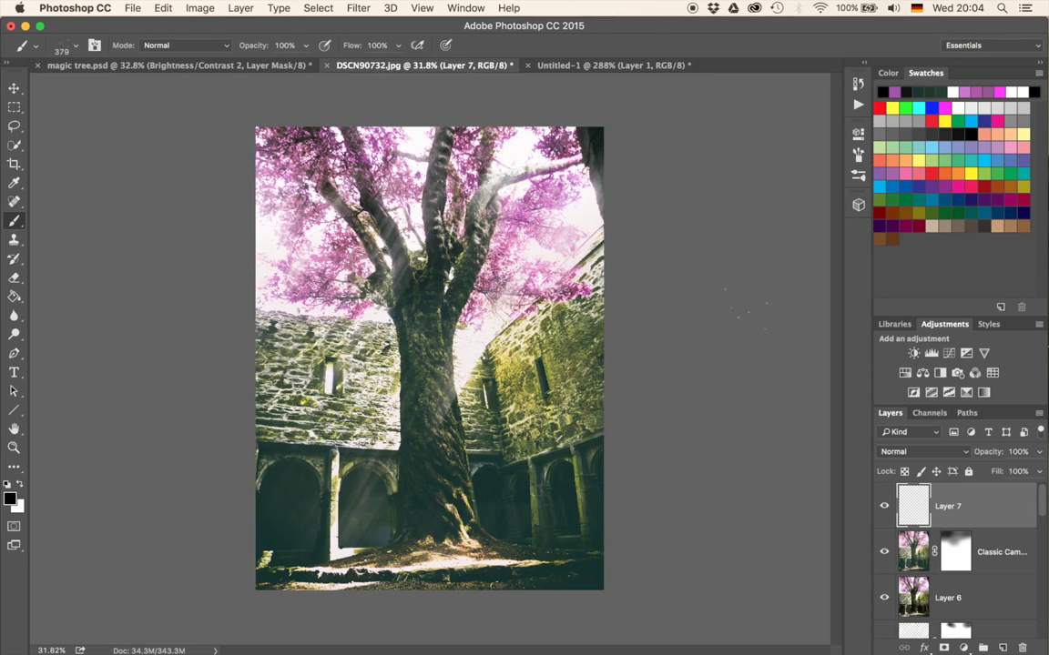
{"action": "scroll", "coordinate": [672, 354], "scroll_direction": "up", "scroll_amount": 5}
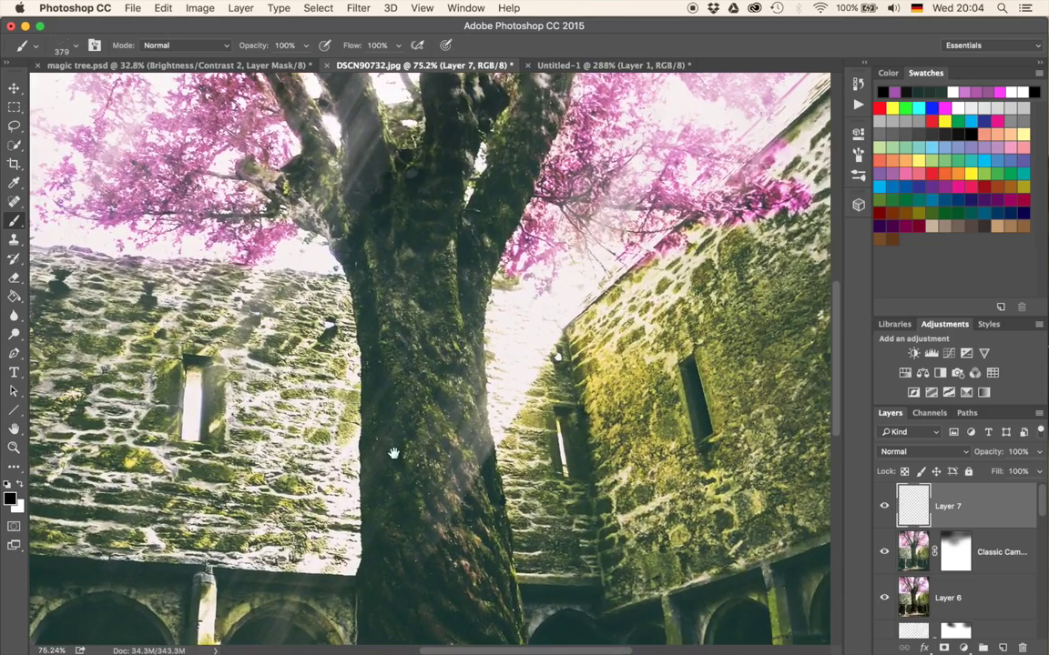
{"action": "left_click_drag", "start_coordinate": [347, 465], "coordinate": [378, 420]}
{"action": "left_click_drag", "start_coordinate": [441, 298], "coordinate": [477, 140]}
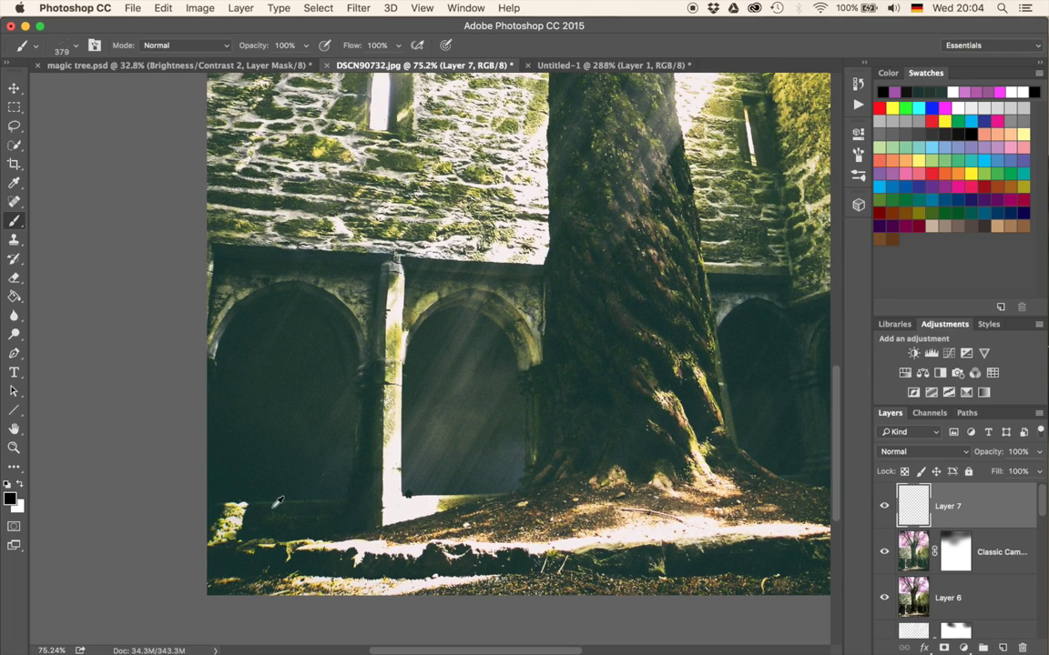
Try painting dust over the archways in dark green tones sampled from their shadows, and undo the strokes
{"action": "left_click", "coordinate": [293, 501], "text": "alt"}
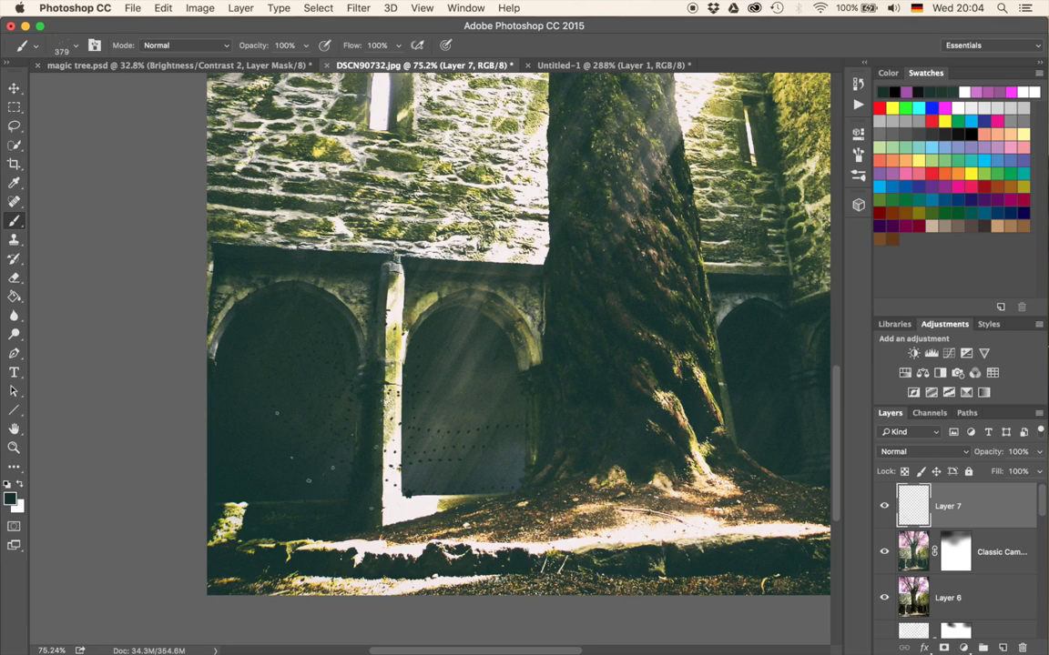
{"action": "key", "text": "super+z"}
{"action": "left_click", "coordinate": [271, 421], "text": "alt"}
{"action": "left_click", "coordinate": [304, 374], "text": "alt"}
{"action": "left_click", "coordinate": [437, 360], "text": "alt"}
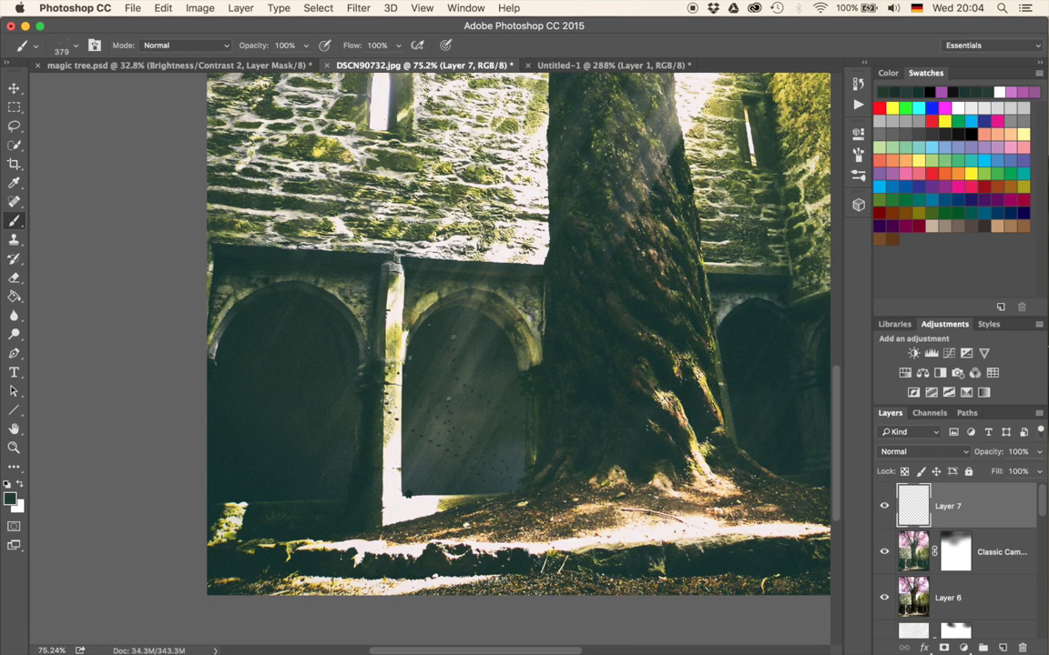
{"action": "key", "text": "super+z"}
{"action": "key", "text": "super+z"}
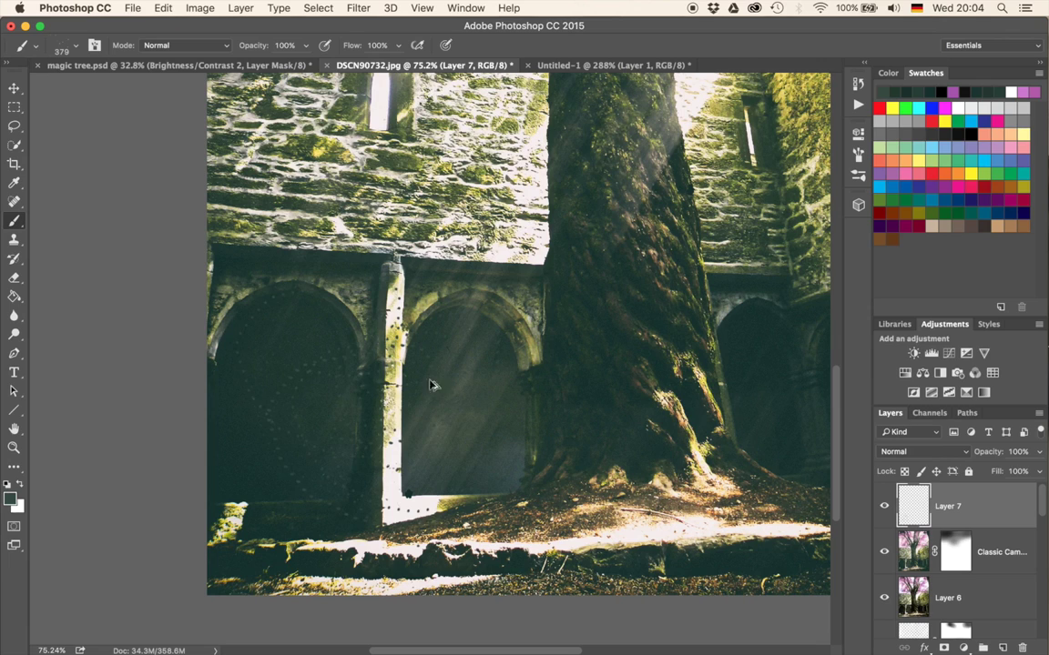
Try dust strokes over the archways in lighter tones sampled from the stone wall, and undo them
{"action": "left_click", "coordinate": [501, 246], "text": "alt"}
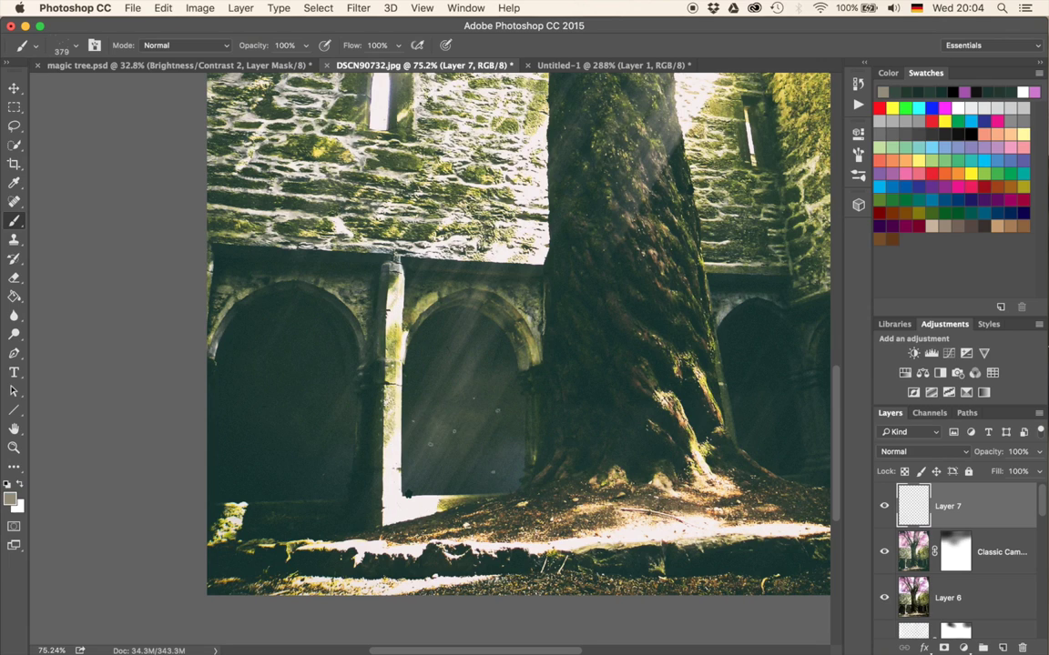
{"action": "left_click_drag", "start_coordinate": [455, 354], "coordinate": [330, 395]}
{"action": "key", "text": "super+z"}
{"action": "left_click", "coordinate": [443, 248], "text": "alt"}
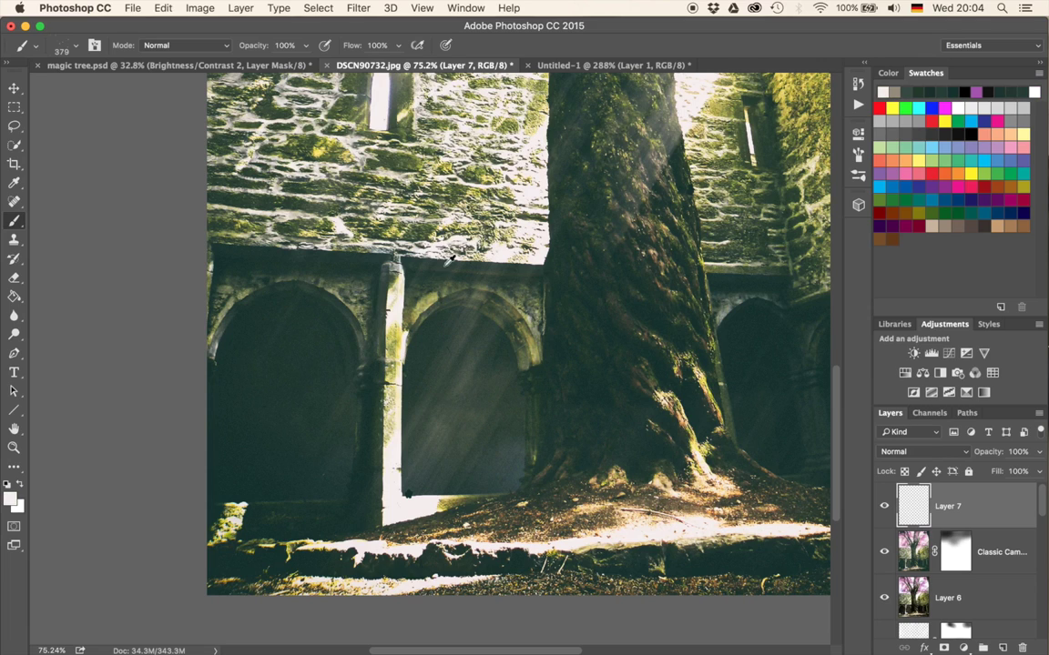
{"action": "left_click", "coordinate": [296, 207], "text": "alt"}
{"action": "left_click", "coordinate": [308, 216], "text": "alt"}
{"action": "mouse_move", "coordinate": [428, 368]}
{"action": "left_mouse_down"}
{"action": "mouse_move", "coordinate": [389, 351]}
{"action": "mouse_move", "coordinate": [346, 377]}
{"action": "left_mouse_up"}
{"action": "key", "text": "super+z"}
Try dust colours sampled beside the trunk, from the bright pillar and from the stonework
{"action": "left_click", "coordinate": [532, 463], "text": "alt"}
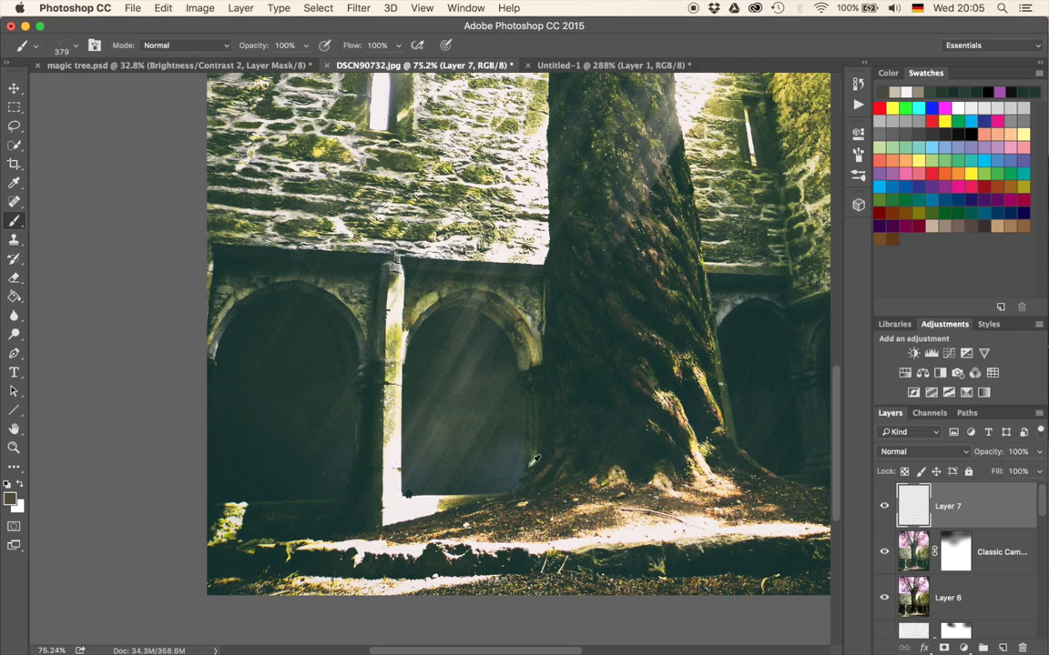
{"action": "key", "text": "super+z"}
{"action": "left_click", "coordinate": [410, 330], "text": "alt"}
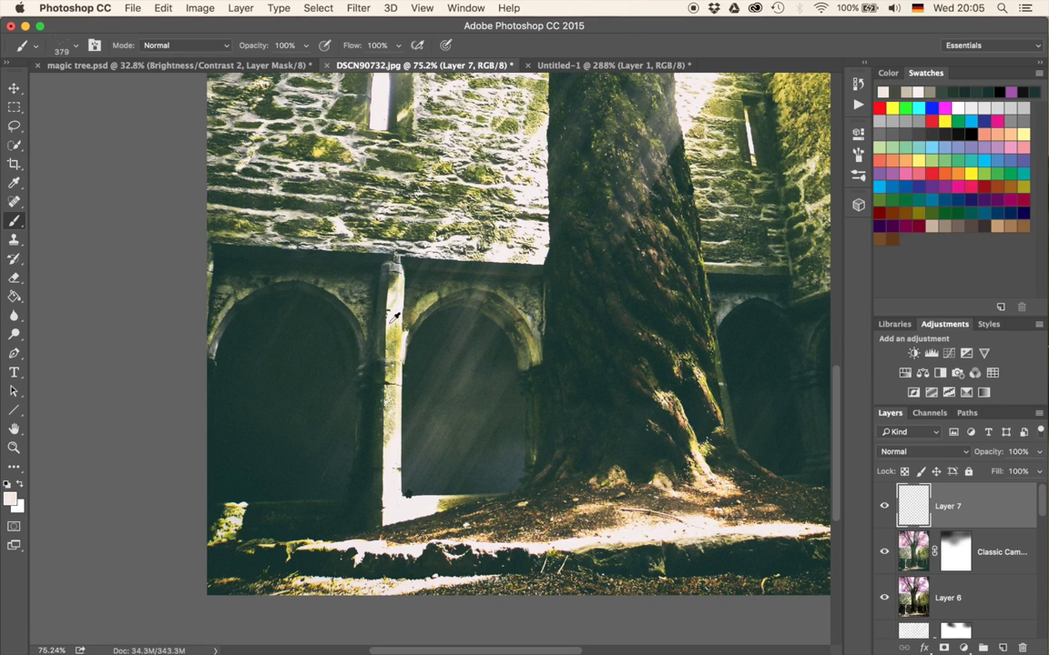
{"action": "left_click", "coordinate": [435, 307], "text": "alt"}
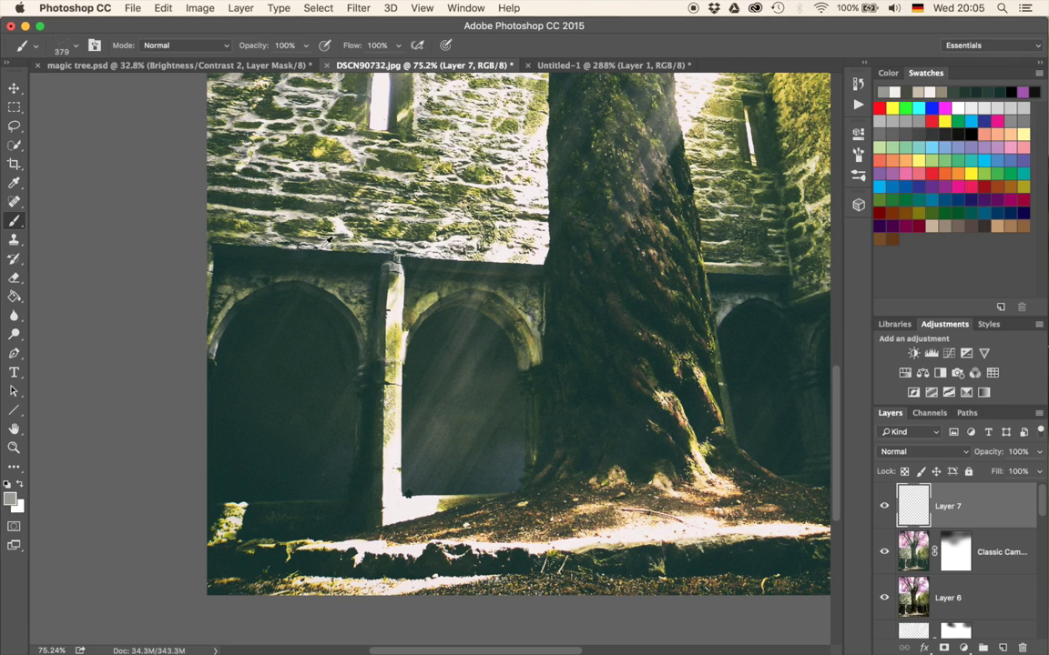
{"action": "left_click", "coordinate": [397, 407], "text": "alt"}
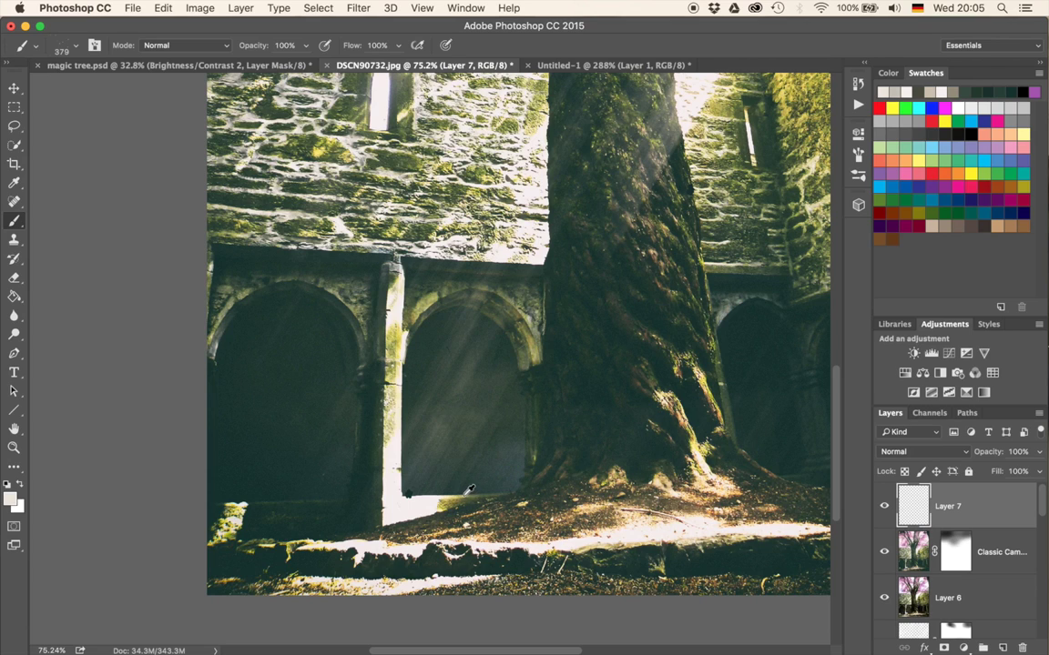
Sample a golden tone from the ledge below the middle archway as brush colour, then test one dust stroke and undo it
{"action": "left_click", "coordinate": [465, 492], "text": "alt"}
{"action": "left_click", "coordinate": [462, 494], "text": "alt"}
{"action": "mouse_move", "coordinate": [472, 401]}
{"action": "left_mouse_down"}
{"action": "mouse_move", "coordinate": [319, 360]}
{"action": "mouse_move", "coordinate": [388, 422]}
{"action": "left_mouse_up"}
{"action": "key", "text": "super+z"}
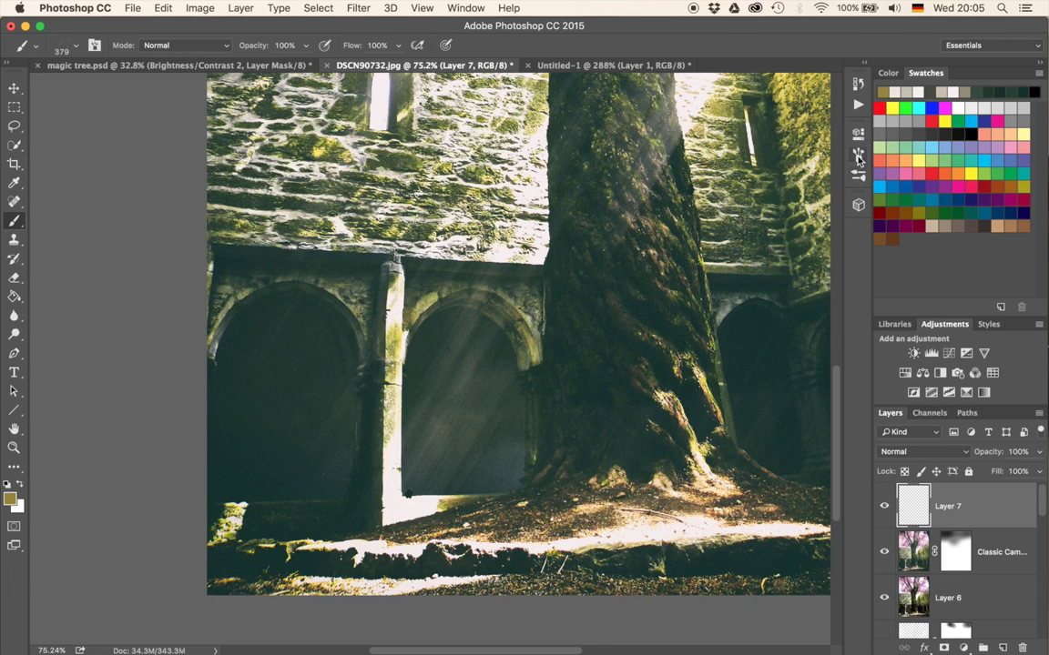
Enable Shape Dynamics for the dust brush with 100% size jitter, 100% angle jitter and 47% roundness jitter
{"action": "key", "text": "F5"}
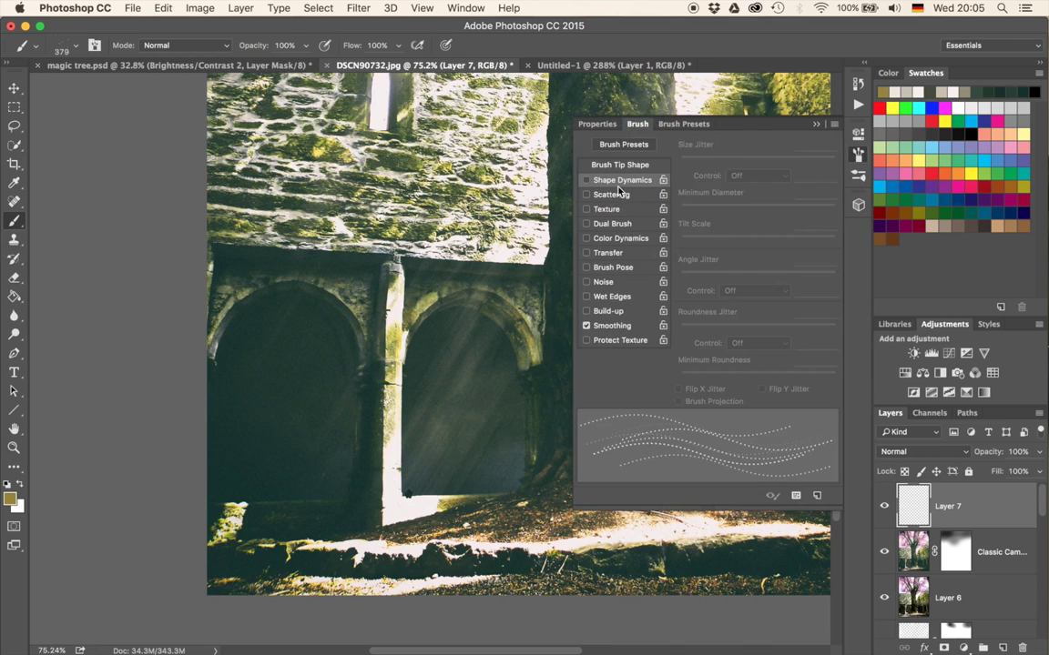
{"action": "left_click", "coordinate": [586, 180]}
{"action": "left_click_drag", "start_coordinate": [680, 163], "coordinate": [894, 166]}
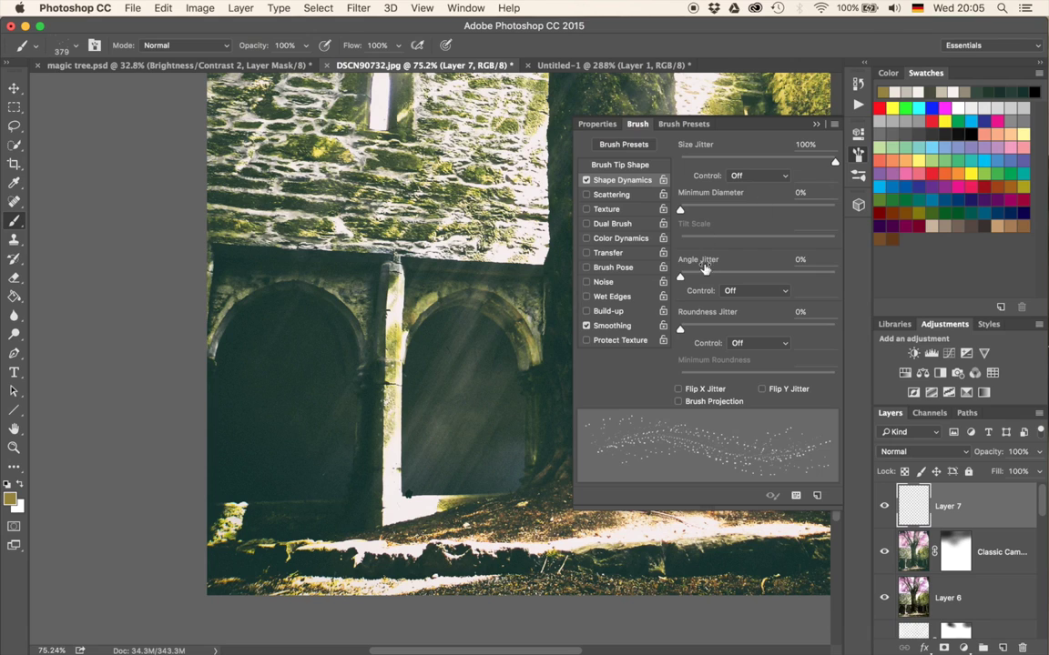
{"action": "left_click_drag", "start_coordinate": [683, 277], "coordinate": [915, 270]}
{"action": "left_click_drag", "start_coordinate": [680, 329], "coordinate": [750, 330]}
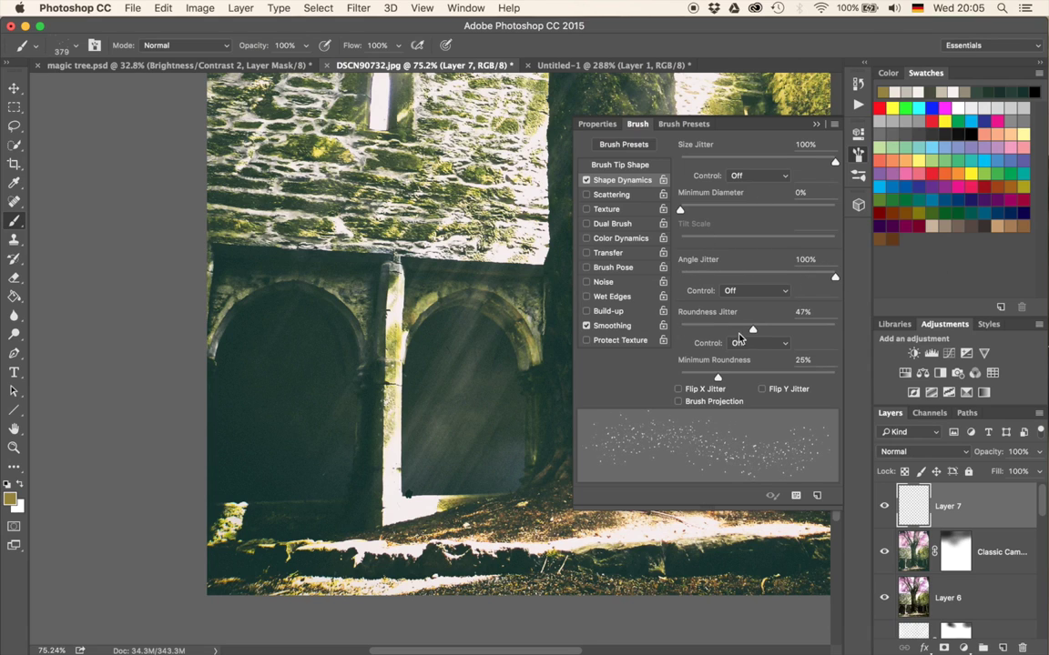
Set the dust brush to 1000% scatter and enable Transfer with 49% opacity jitter
{"action": "left_click", "coordinate": [609, 194]}
{"action": "left_click_drag", "start_coordinate": [682, 161], "coordinate": [834, 161]}
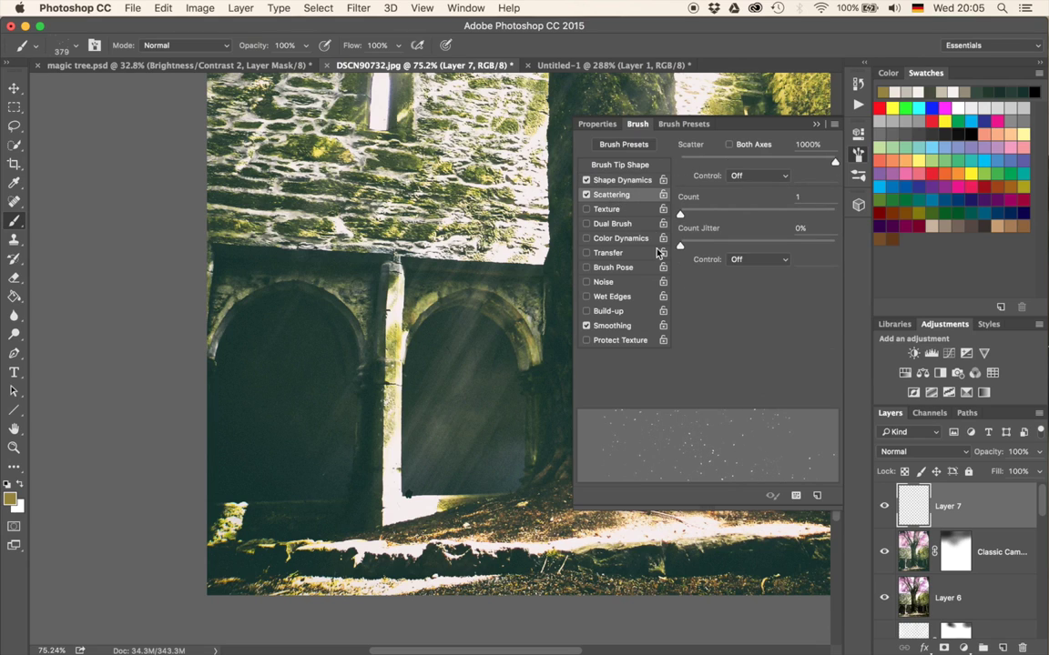
{"action": "left_click", "coordinate": [634, 253]}
{"action": "left_click_drag", "start_coordinate": [680, 161], "coordinate": [754, 165]}
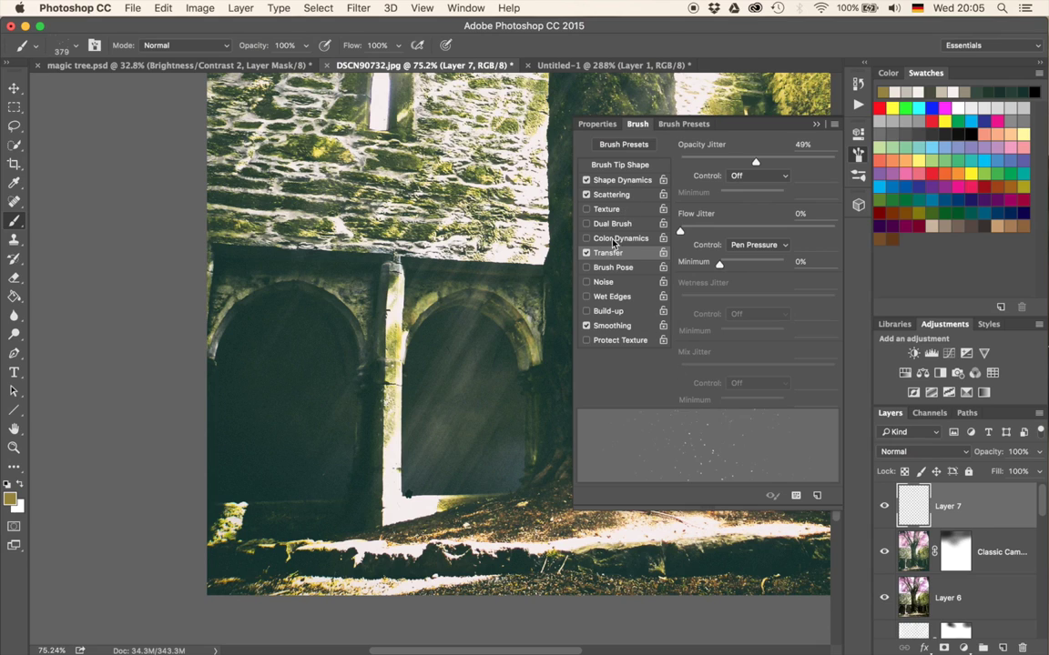
{"action": "left_click", "coordinate": [816, 126]}
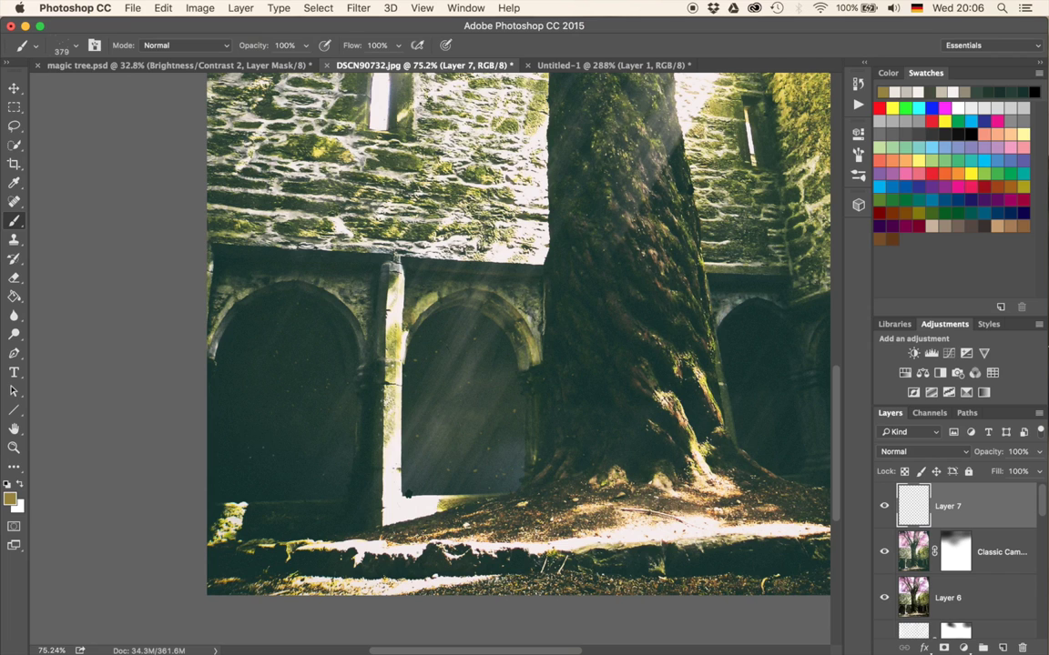
Paint golden dust specks on Layer 7 across the archways on both sides of the trunk
{"action": "left_click_drag", "start_coordinate": [613, 377], "coordinate": [309, 355]}
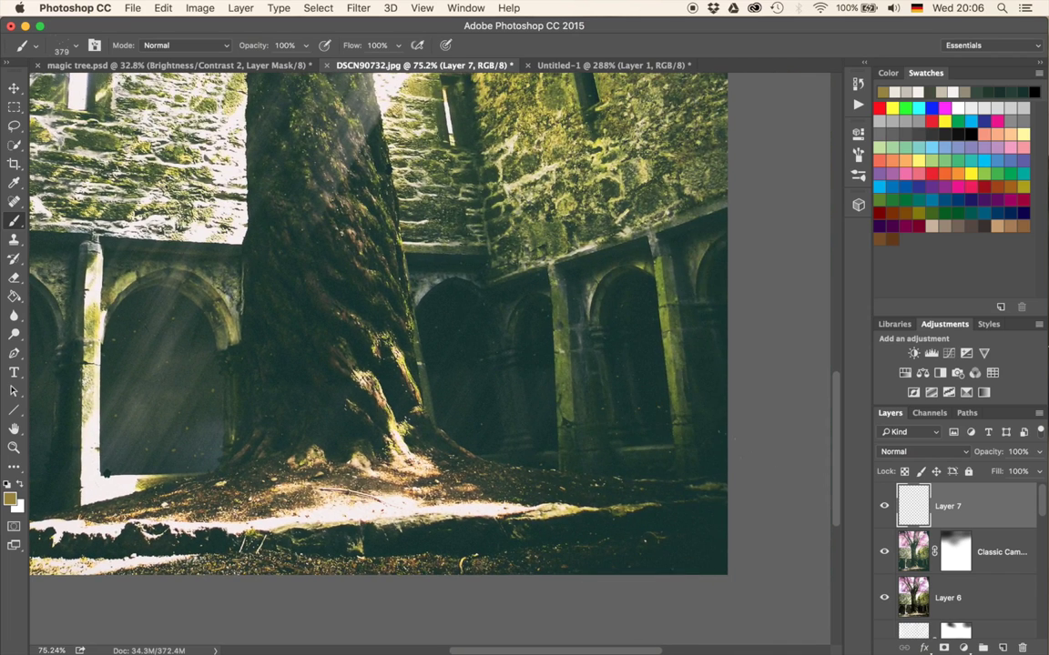
{"action": "left_click_drag", "start_coordinate": [442, 352], "coordinate": [559, 351]}
{"action": "left_click_drag", "start_coordinate": [237, 383], "coordinate": [449, 400]}
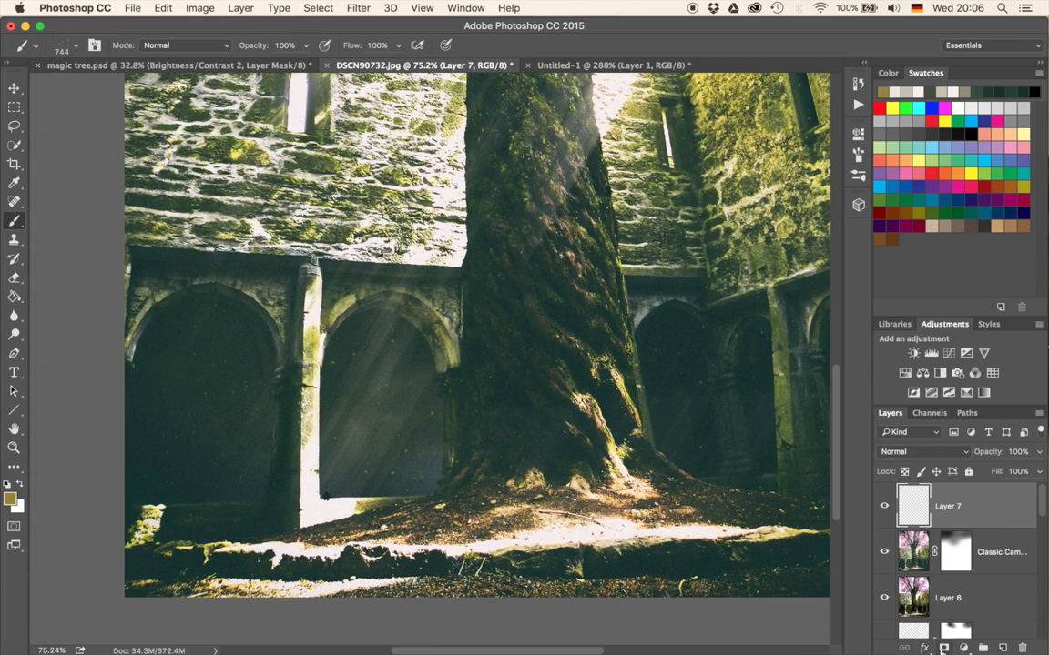
Add a mask to Layer 7 and hide the dust on the trunk with a soft black 314-pixel brush at 0% hardness
{"action": "left_click", "coordinate": [943, 647]}
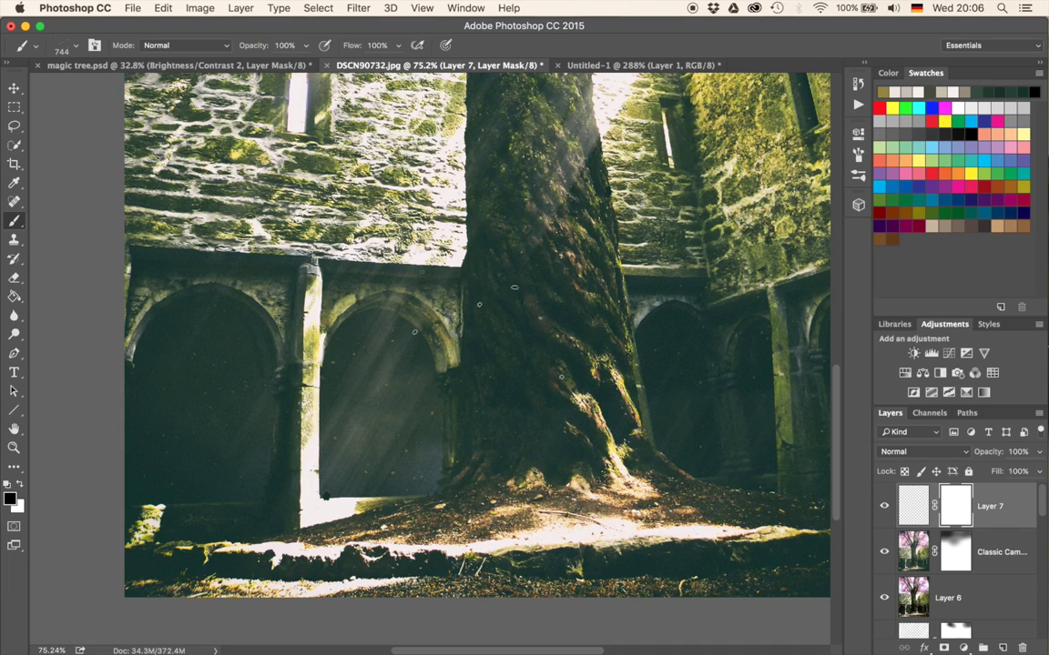
{"action": "right_click", "coordinate": [473, 288]}
{"action": "left_click", "coordinate": [494, 432]}
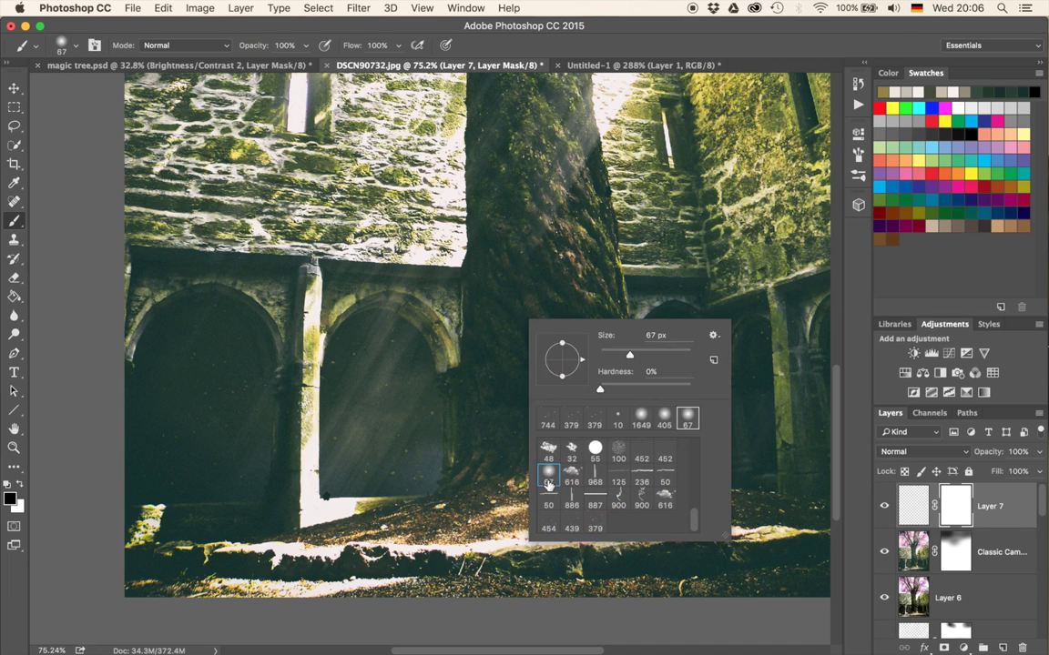
{"action": "key", "text": "Return"}
{"action": "left_click_drag", "start_coordinate": [562, 346], "coordinate": [644, 379]}
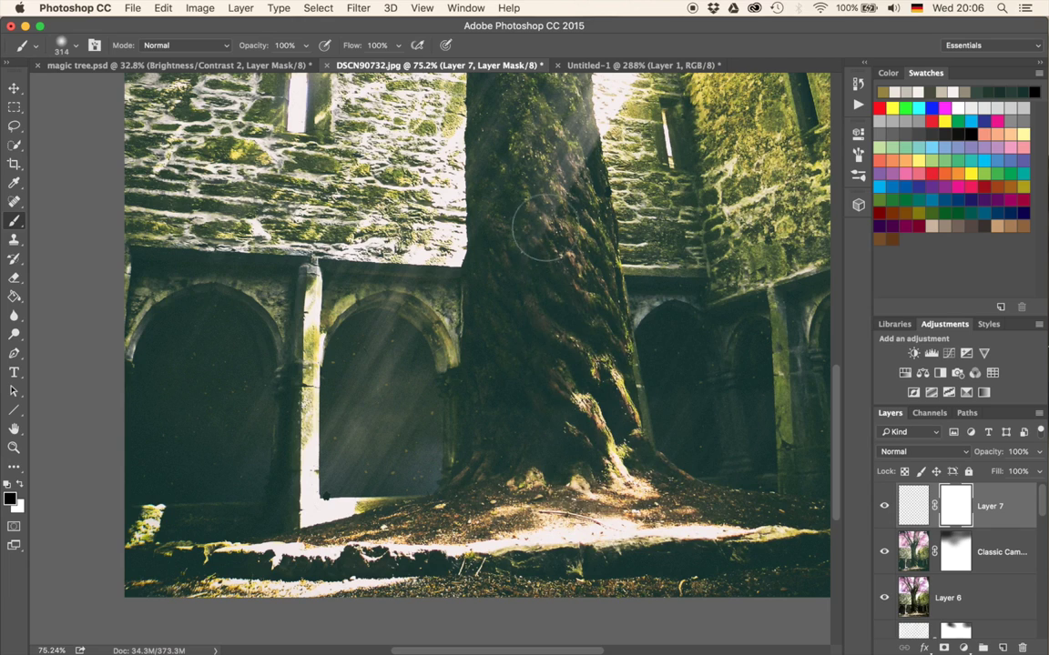
{"action": "mouse_move", "coordinate": [515, 391]}
{"action": "left_mouse_down"}
{"action": "mouse_move", "coordinate": [483, 423]}
{"action": "mouse_move", "coordinate": [482, 405]}
{"action": "left_mouse_up"}
Fade the dust in the archways on both sides of the trunk by painting black on Layer 7's mask at 20% and 40% opacity
{"action": "mouse_move", "coordinate": [384, 389]}
{"action": "left_mouse_down"}
{"action": "mouse_move", "coordinate": [309, 373]}
{"action": "mouse_move", "coordinate": [578, 385]}
{"action": "left_mouse_up"}
{"action": "key", "text": "2"}
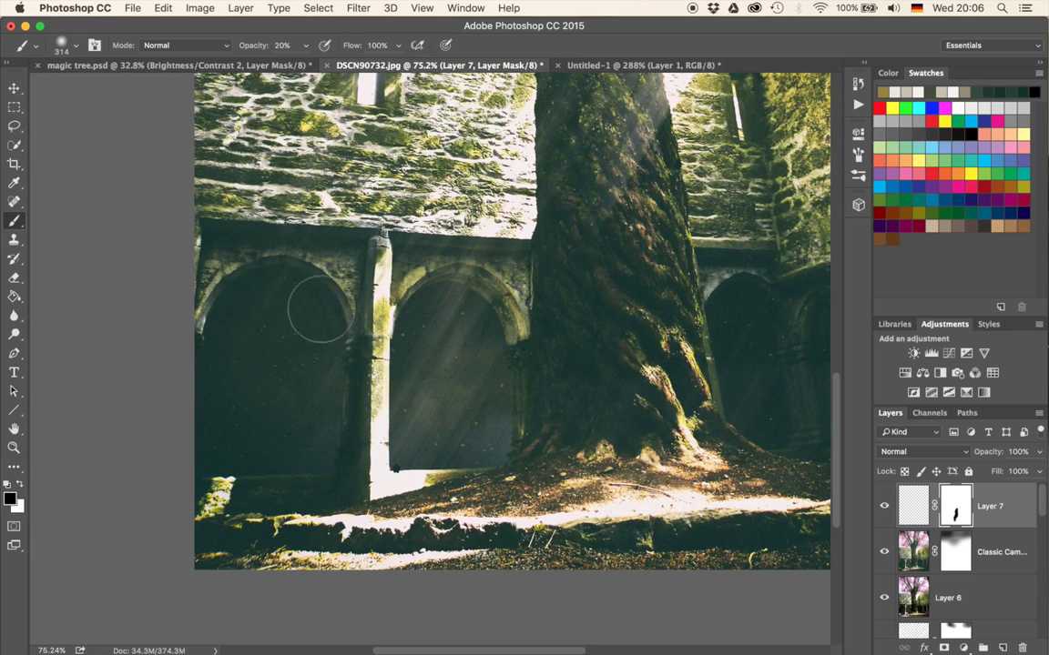
{"action": "mouse_move", "coordinate": [298, 353]}
{"action": "left_mouse_down"}
{"action": "mouse_move", "coordinate": [291, 326]}
{"action": "mouse_move", "coordinate": [292, 405]}
{"action": "mouse_move", "coordinate": [263, 428]}
{"action": "mouse_move", "coordinate": [263, 272]}
{"action": "mouse_move", "coordinate": [260, 326]}
{"action": "left_mouse_up"}
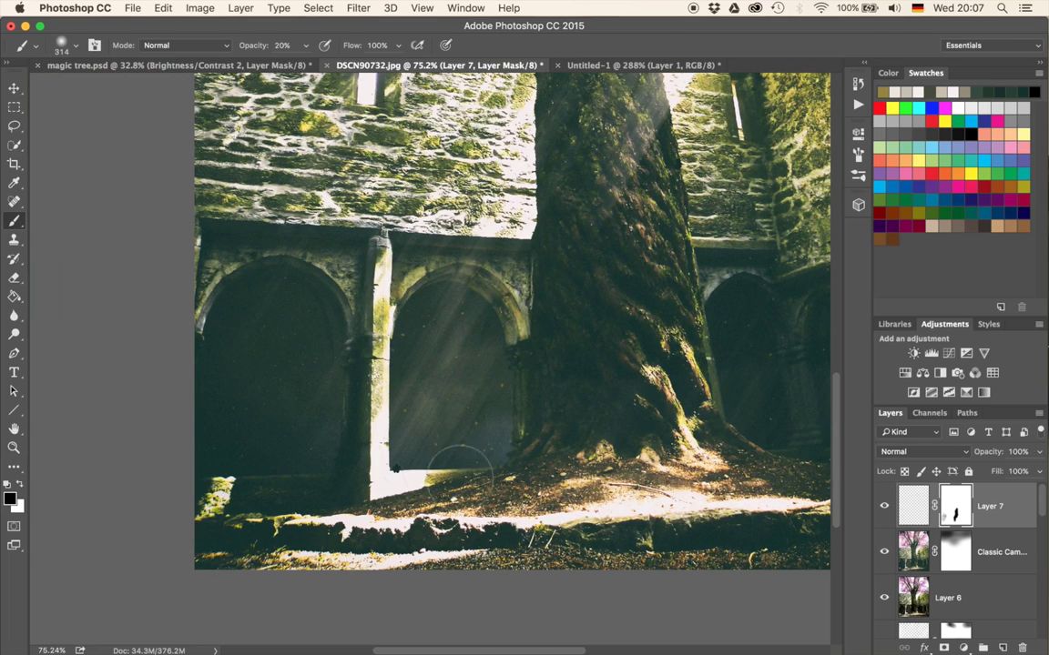
{"action": "mouse_move", "coordinate": [461, 435]}
{"action": "left_mouse_down"}
{"action": "mouse_move", "coordinate": [485, 382]}
{"action": "mouse_move", "coordinate": [520, 397]}
{"action": "mouse_move", "coordinate": [372, 304]}
{"action": "mouse_move", "coordinate": [470, 352]}
{"action": "left_mouse_up"}
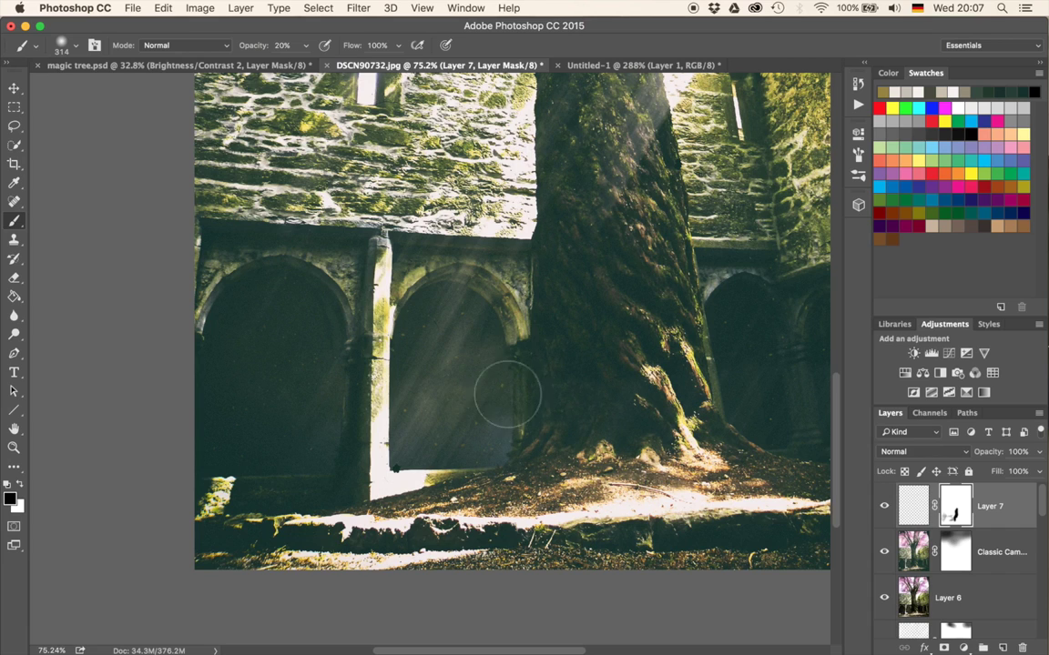
{"action": "key", "text": "space"}
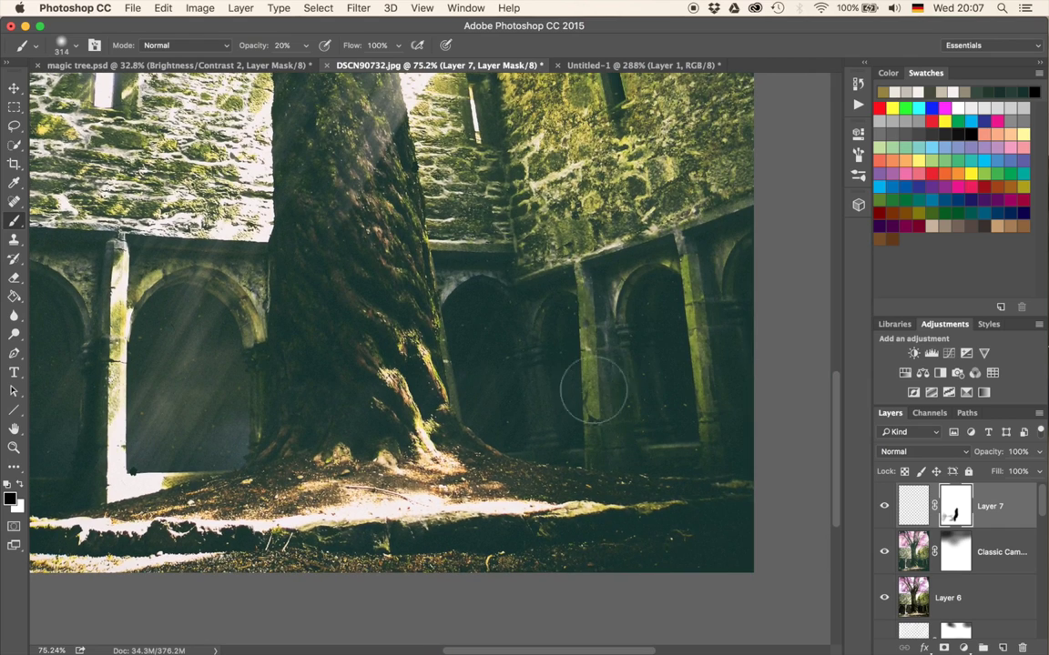
{"action": "key", "text": "4"}
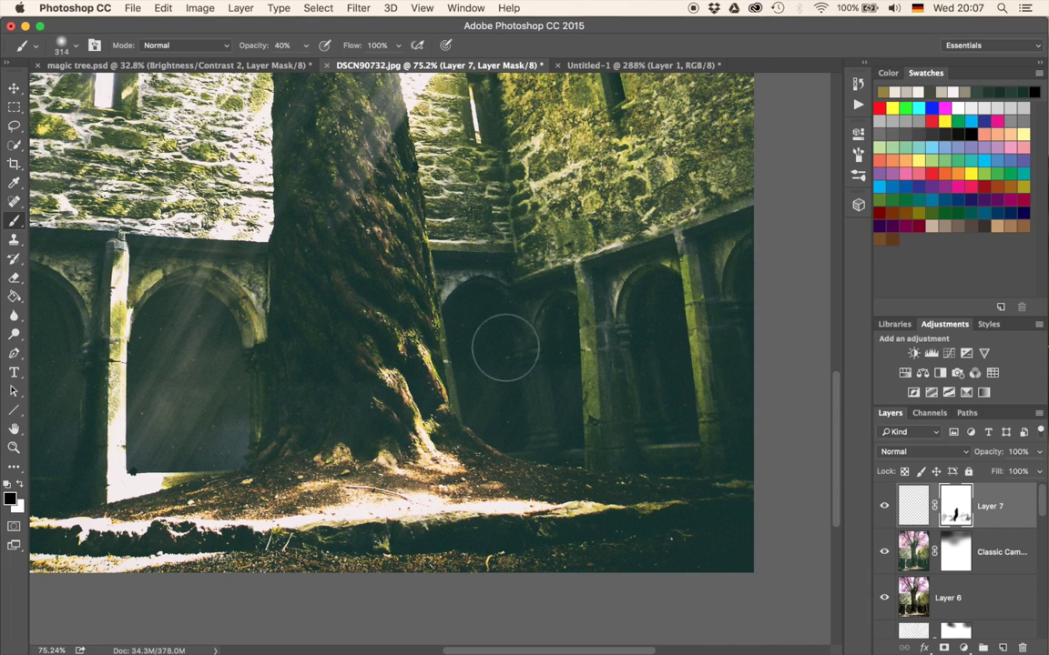
Stamp all visible layers into a new layer at the top of the stack and set its blend mode to Overlay
{"action": "mouse_move", "coordinate": [316, 363]}
{"action": "left_mouse_down"}
{"action": "mouse_move", "coordinate": [500, 348]}
{"action": "mouse_move", "coordinate": [492, 343]}
{"action": "left_mouse_up"}
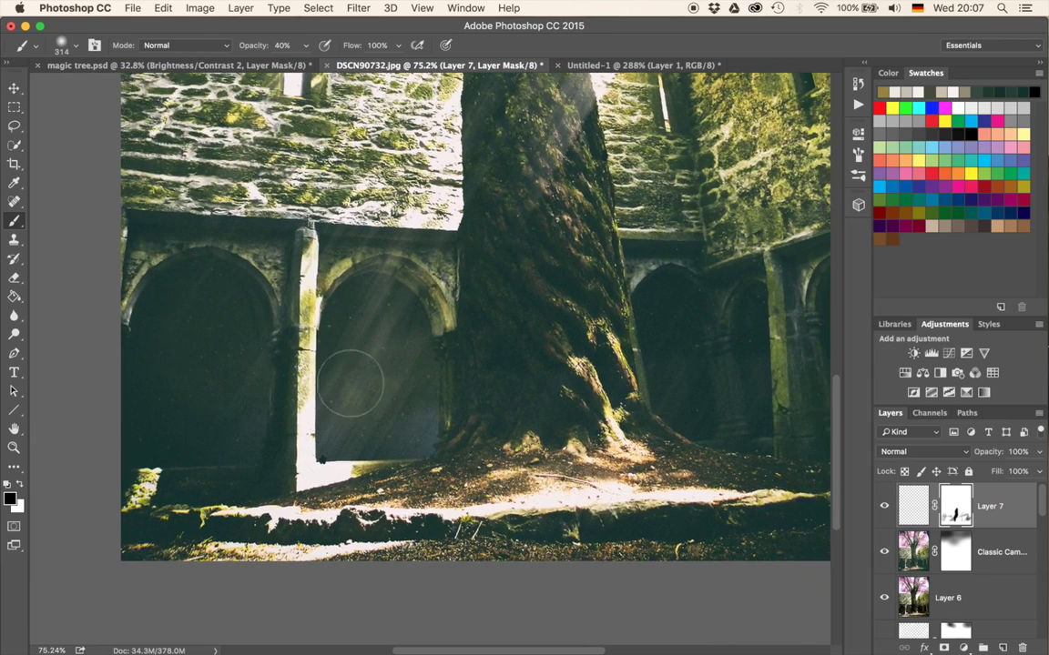
{"action": "scroll", "coordinate": [436, 348], "scroll_direction": "down", "scroll_amount": 1}
{"action": "key", "text": "super+0"}
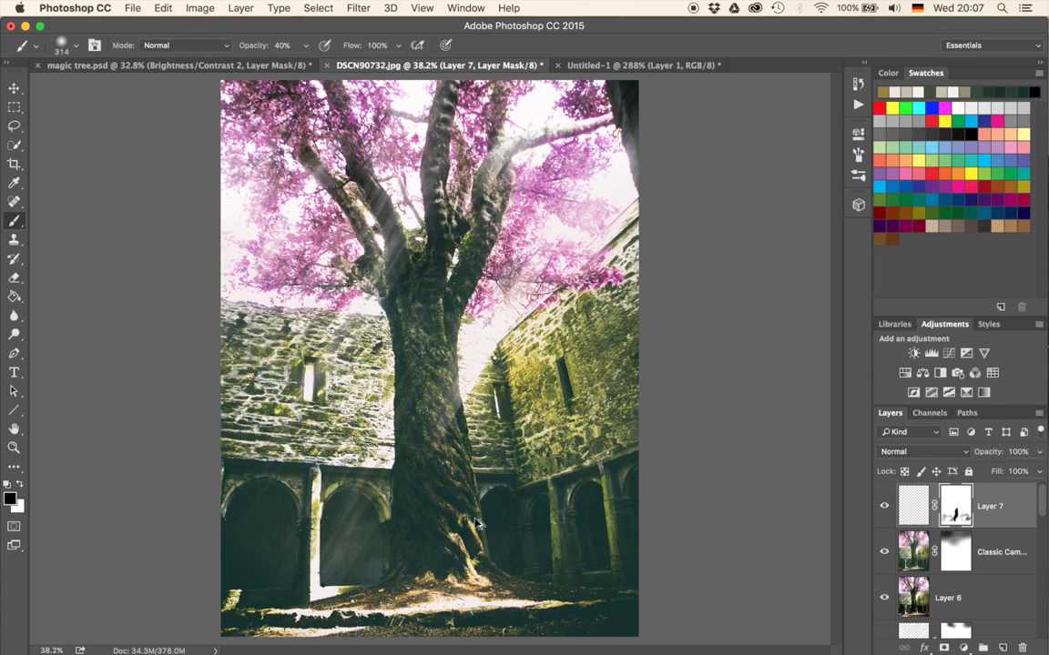
{"action": "key", "text": "super+alt+shift+e"}
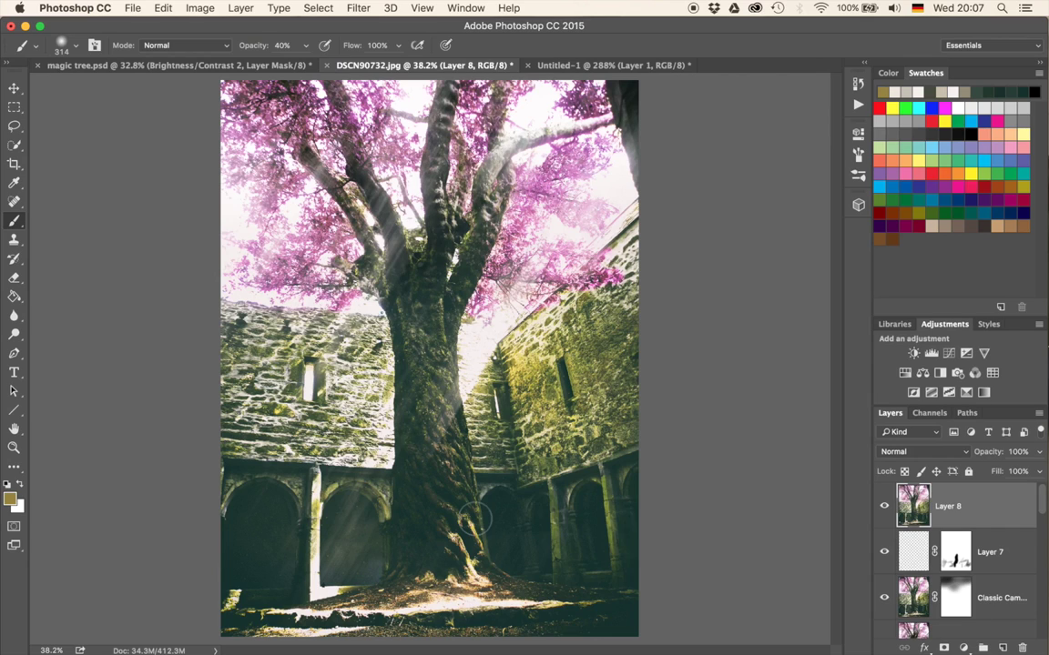
{"action": "left_click", "coordinate": [922, 453]}
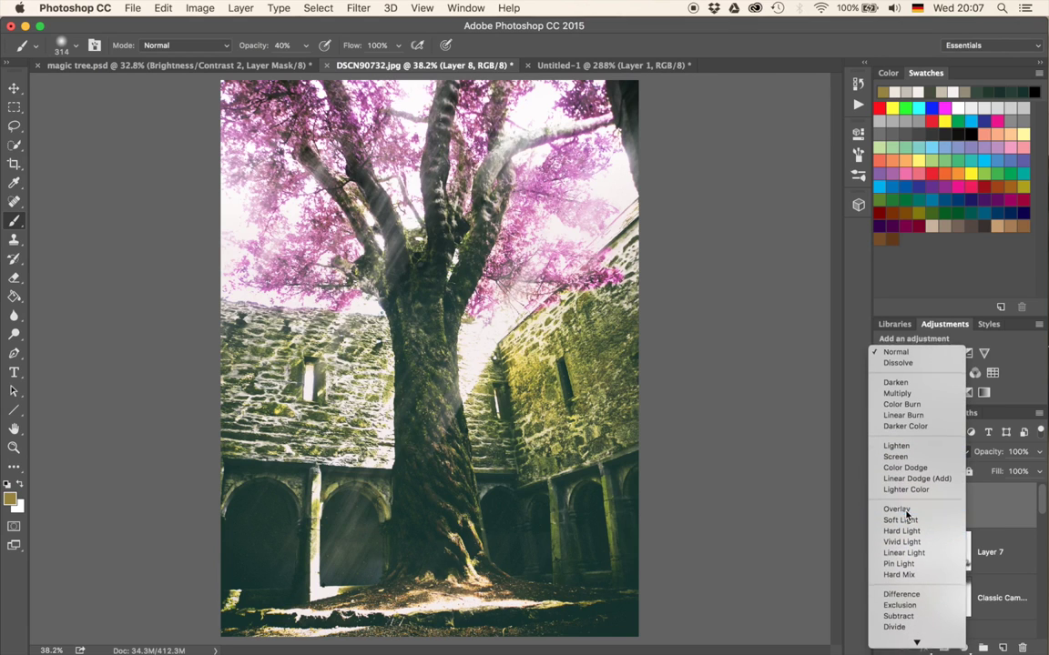
{"action": "left_click", "coordinate": [899, 531]}
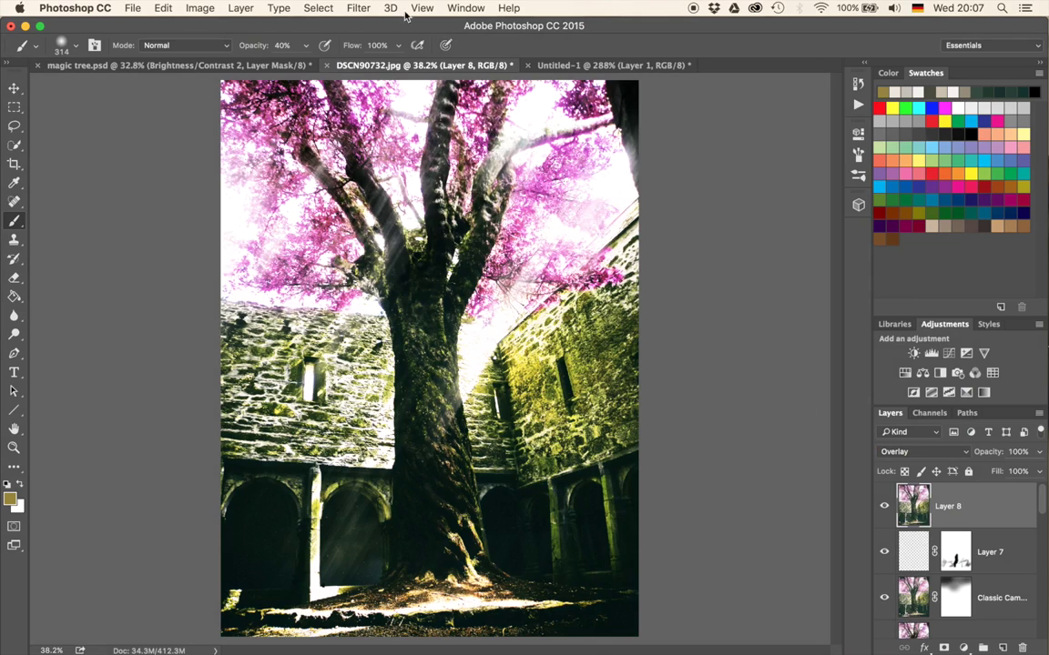
Apply a Gaussian Blur with a 3.0-pixel radius to the stamped overlay layer and compare the image with and without that layer
{"action": "left_click", "coordinate": [361, 5]}
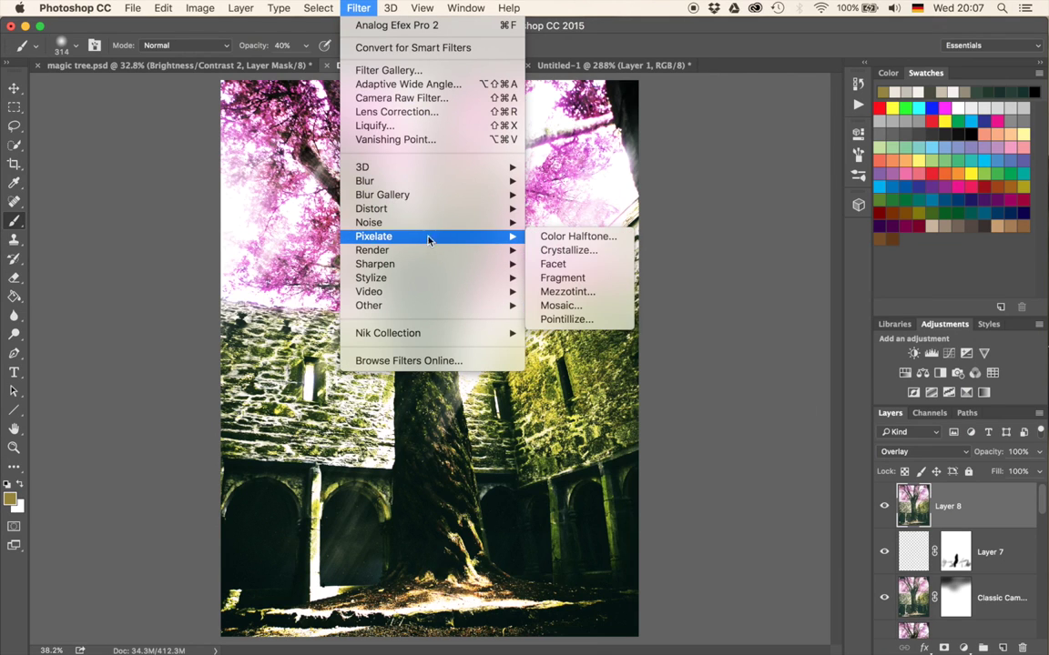
{"action": "mouse_move", "coordinate": [426, 185]}
{"action": "left_click", "coordinate": [561, 235]}
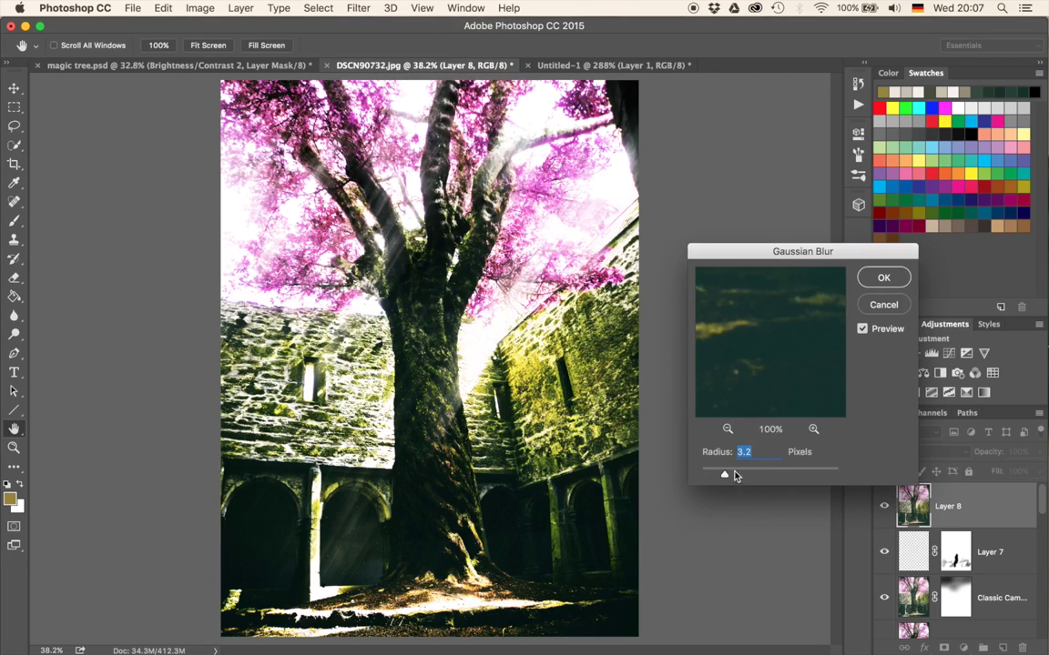
{"action": "left_click", "coordinate": [803, 473]}
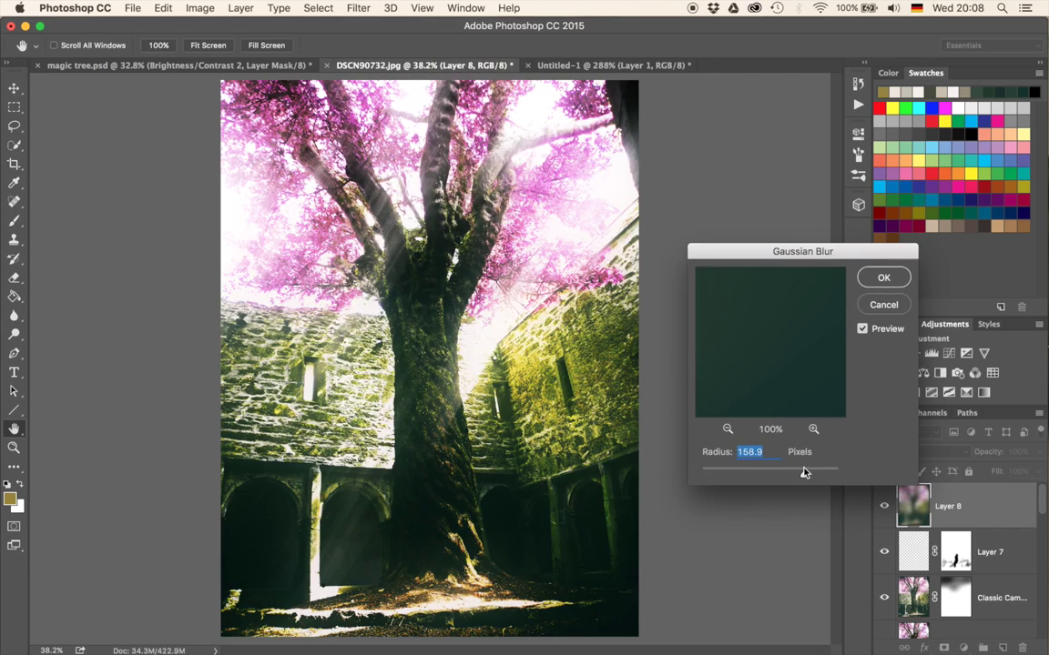
{"action": "left_click", "coordinate": [718, 472]}
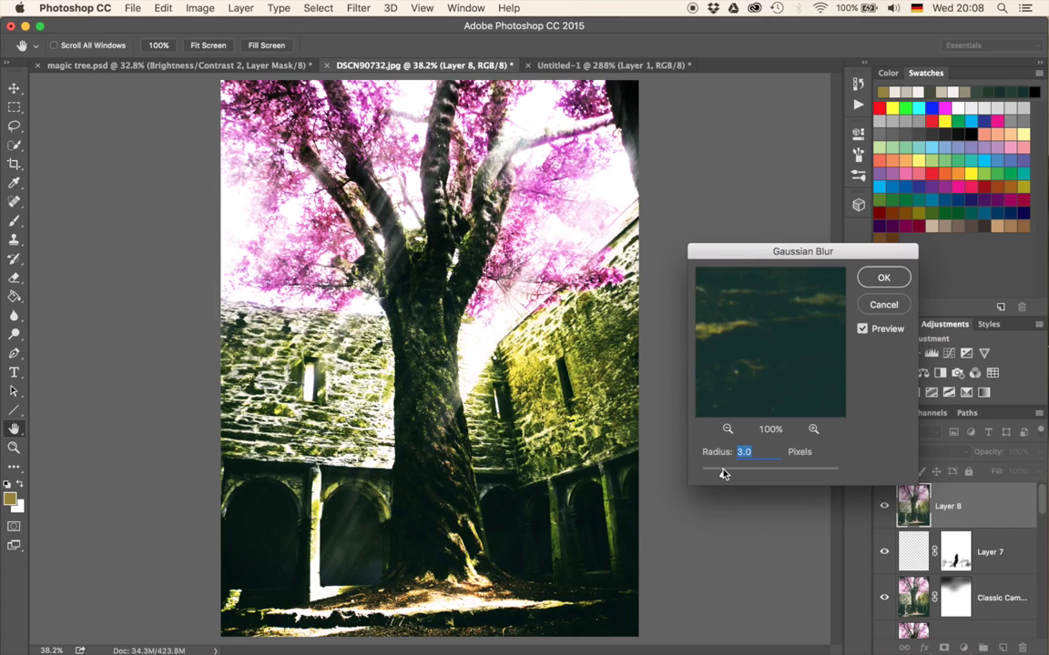
{"action": "left_click", "coordinate": [883, 279]}
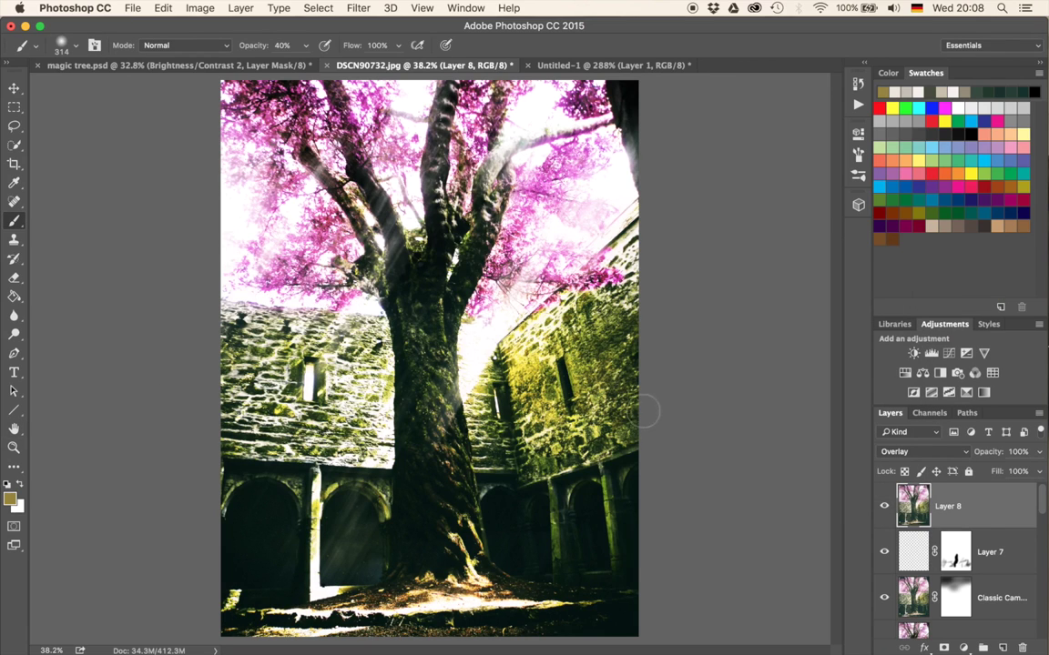
{"action": "left_click", "coordinate": [884, 508]}
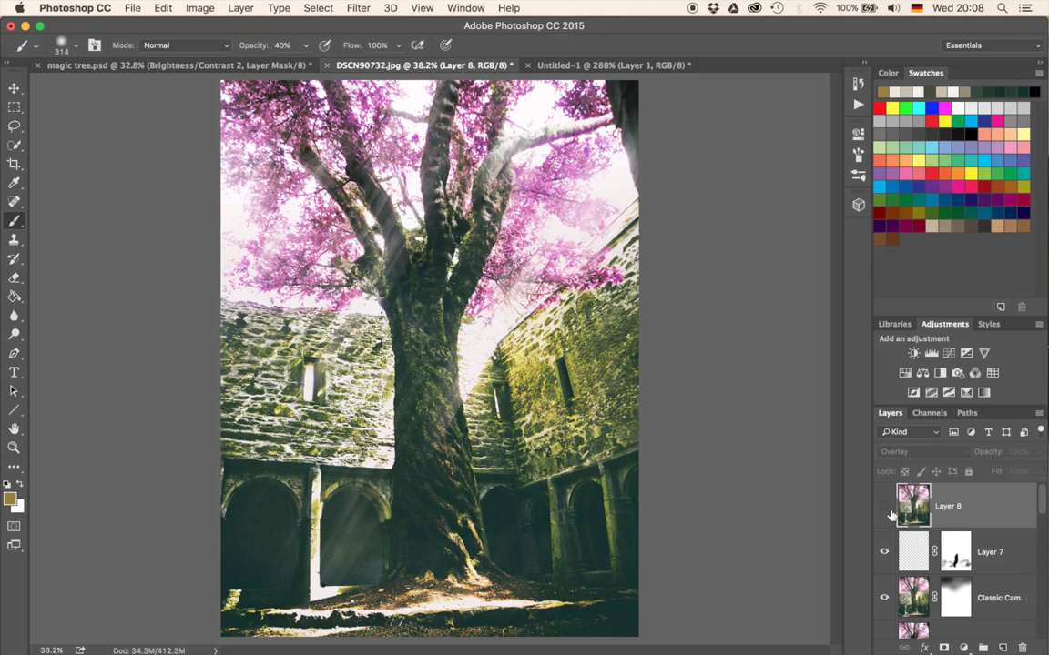
{"action": "left_click", "coordinate": [884, 508]}
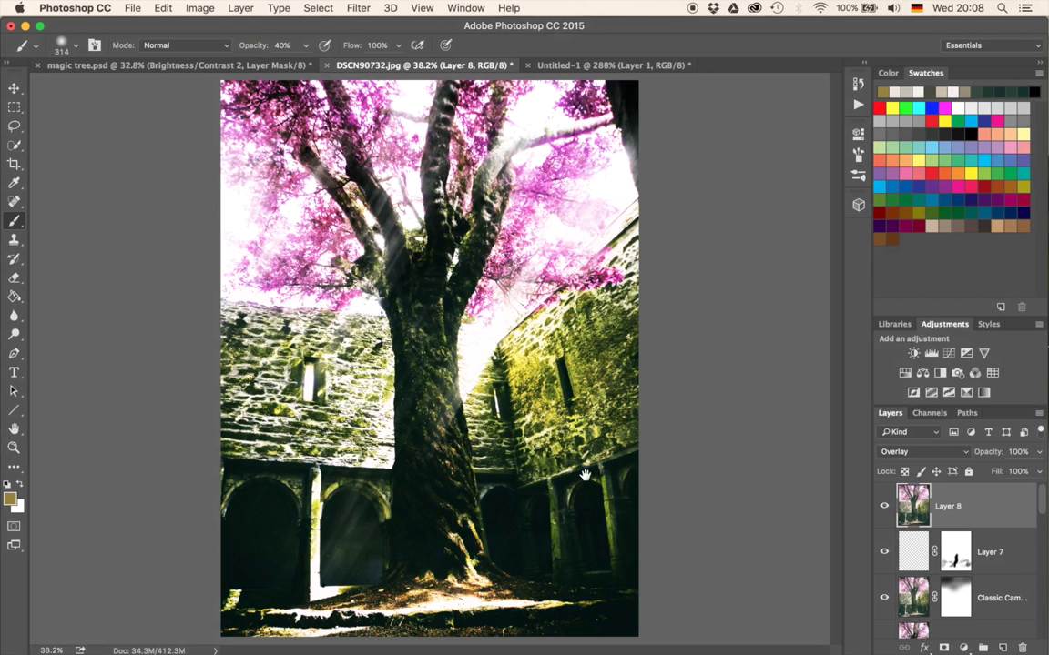
Rotate the image slightly clockwise in the crop frame and crop it narrower on both sides of the tree
{"action": "scroll", "coordinate": [428, 316], "scroll_direction": "up", "scroll_amount": 3}
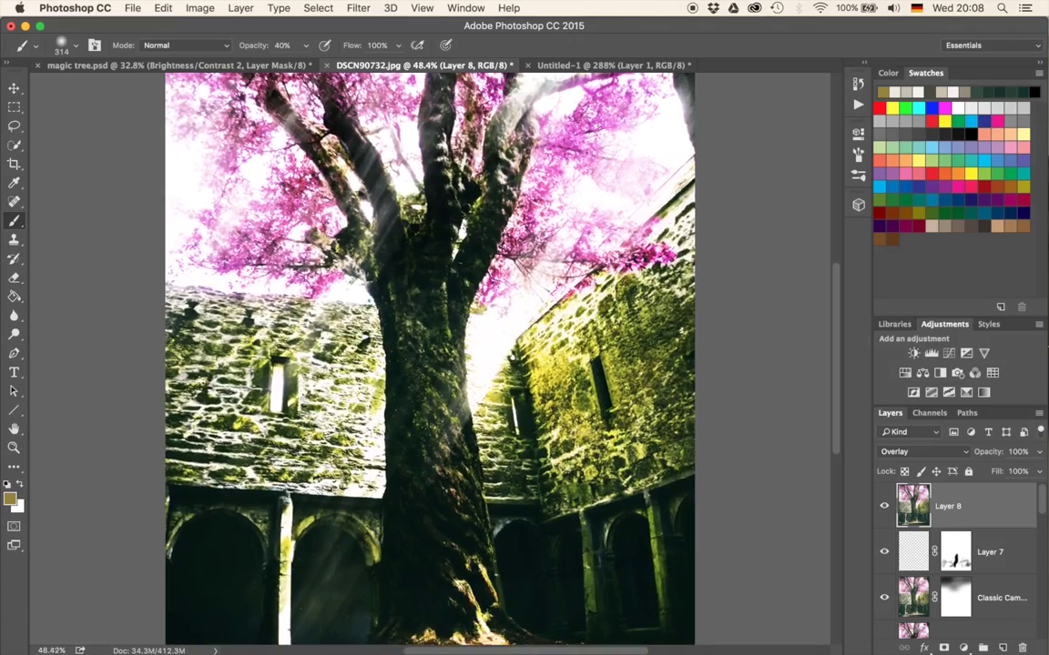
{"action": "mouse_move", "coordinate": [463, 483]}
{"action": "left_mouse_down"}
{"action": "mouse_move", "coordinate": [479, 377]}
{"action": "mouse_move", "coordinate": [512, 297]}
{"action": "mouse_move", "coordinate": [510, 354]}
{"action": "left_mouse_up"}
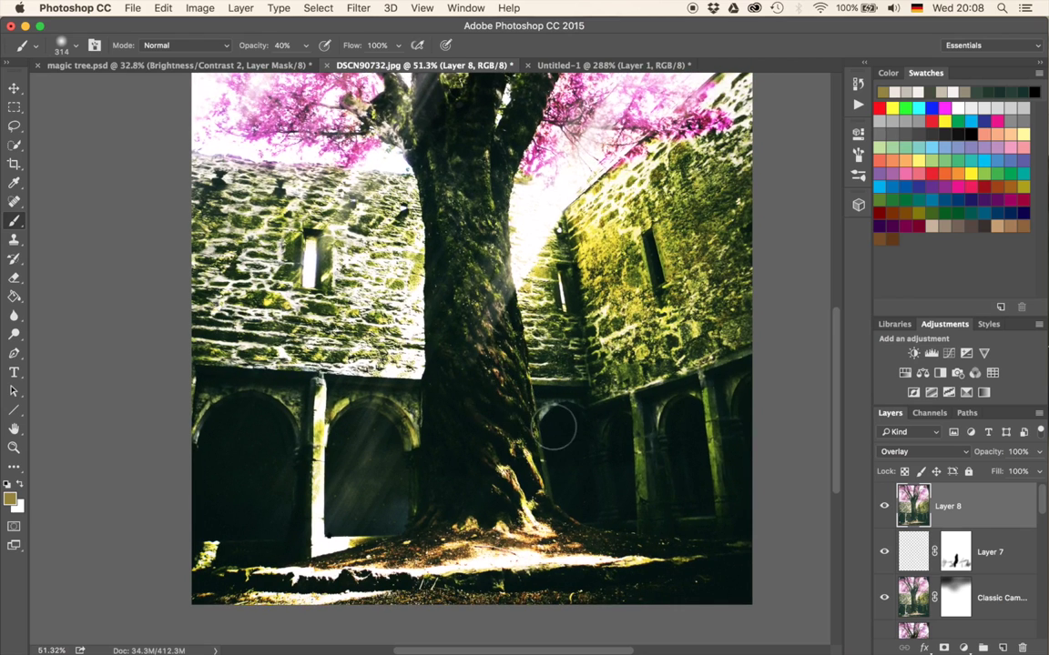
{"action": "scroll", "coordinate": [555, 432], "scroll_direction": "down", "scroll_amount": 3}
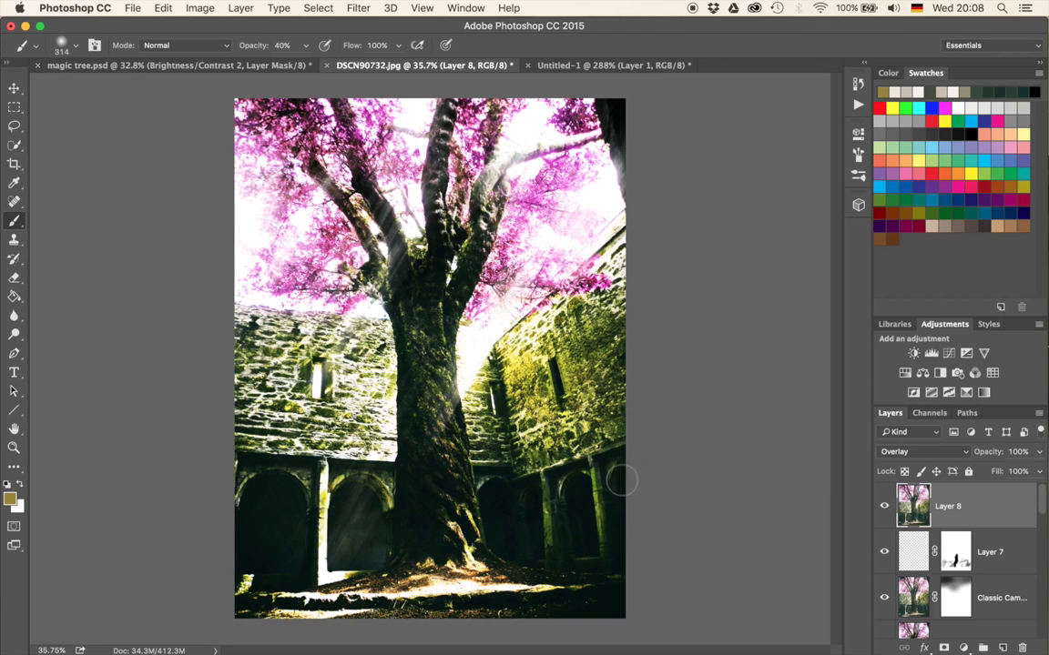
{"action": "key", "text": "c"}
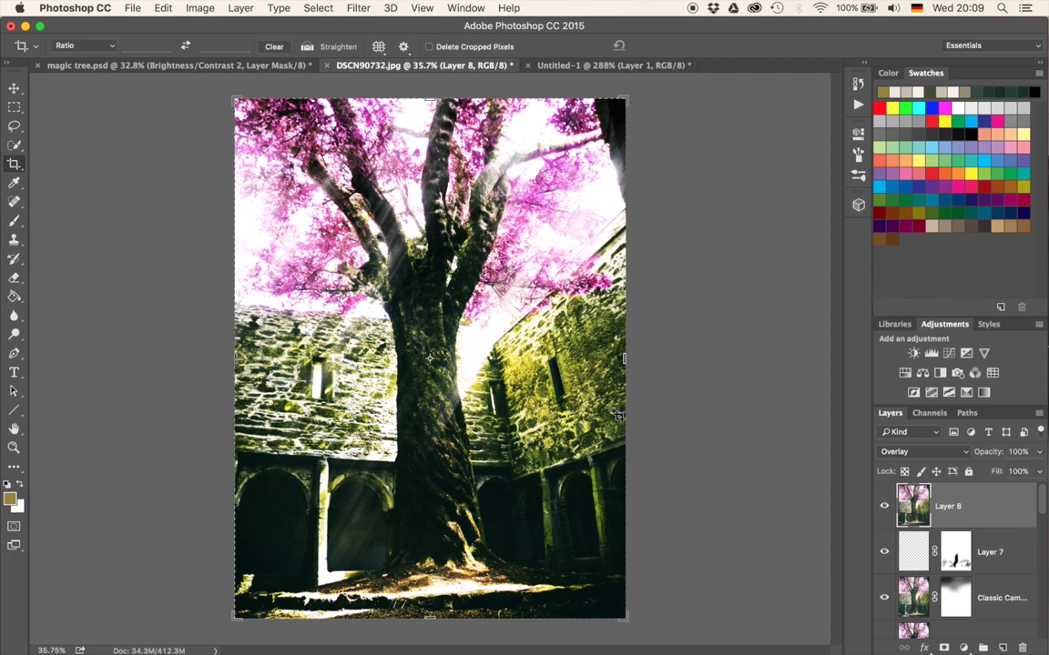
{"action": "mouse_move", "coordinate": [205, 420]}
{"action": "left_mouse_down"}
{"action": "mouse_move", "coordinate": [205, 405]}
{"action": "mouse_move", "coordinate": [205, 426]}
{"action": "left_mouse_up"}
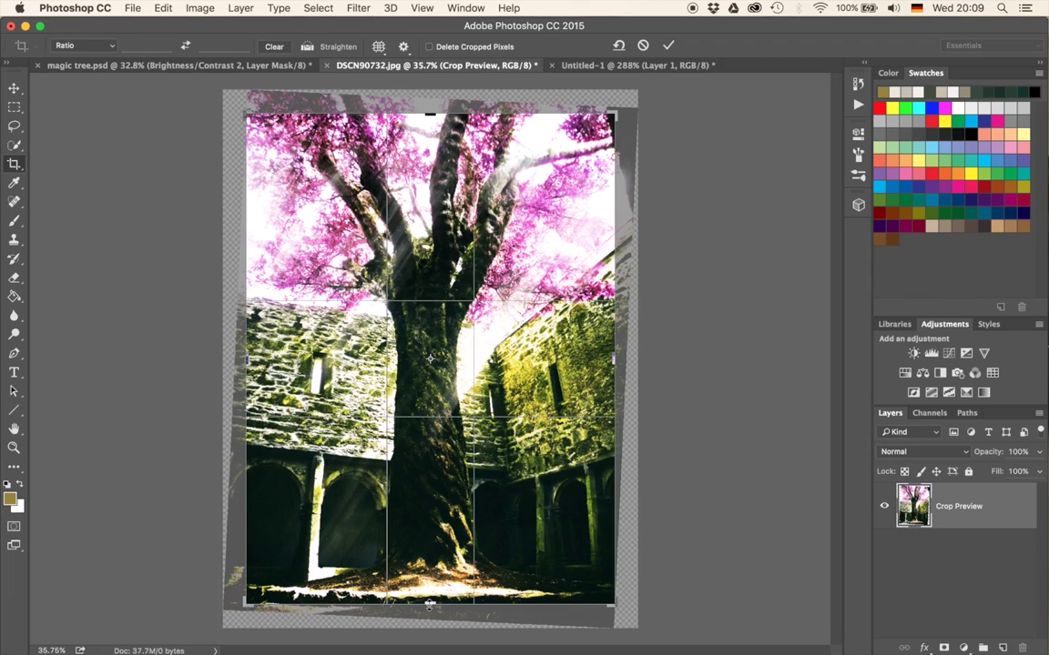
{"action": "left_click_drag", "start_coordinate": [427, 608], "coordinate": [455, 601]}
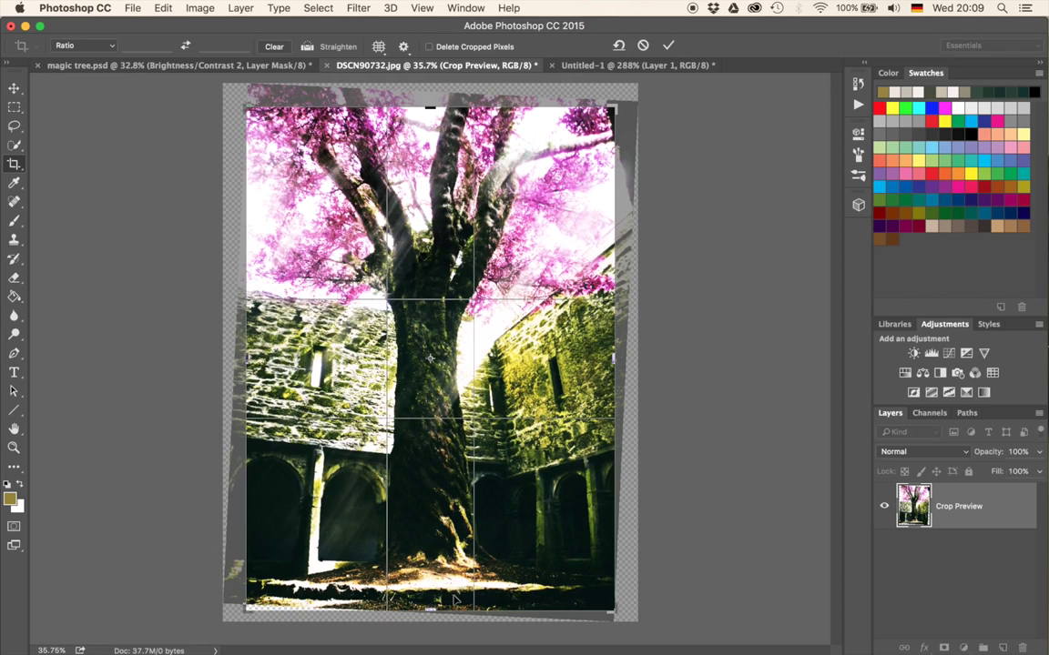
{"action": "left_click_drag", "start_coordinate": [242, 358], "coordinate": [239, 357]}
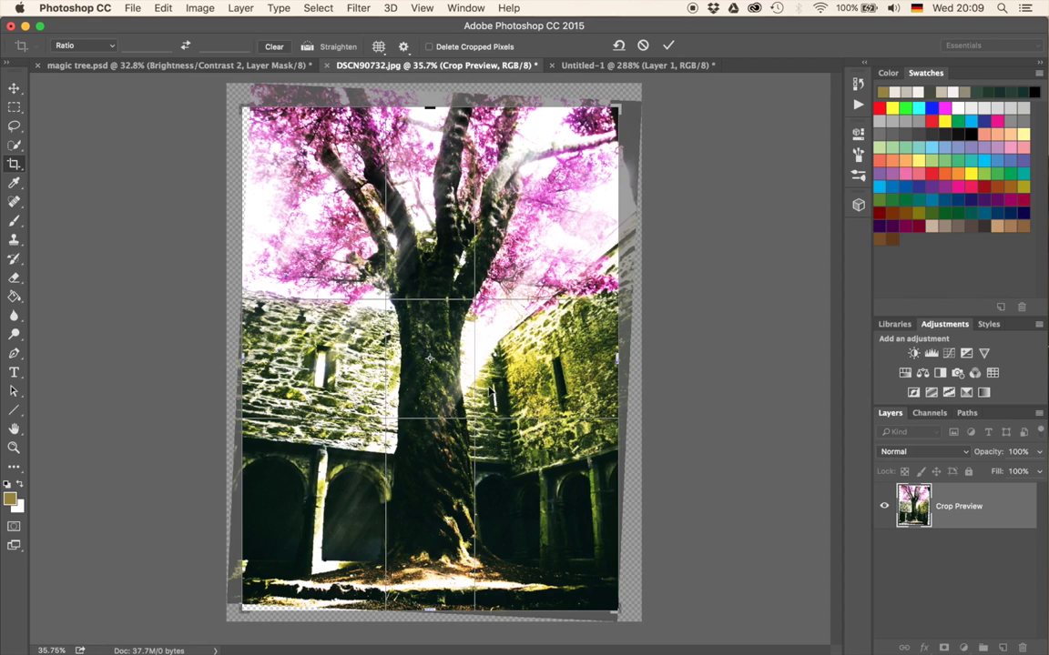
{"action": "left_click_drag", "start_coordinate": [616, 358], "coordinate": [605, 358]}
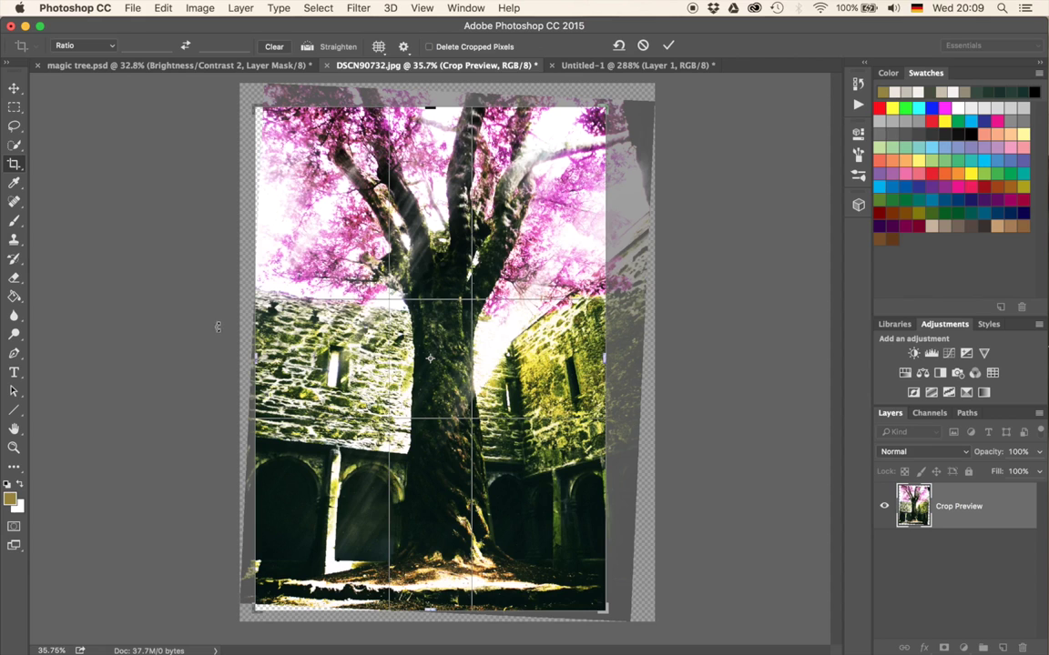
{"action": "left_click_drag", "start_coordinate": [256, 358], "coordinate": [264, 358]}
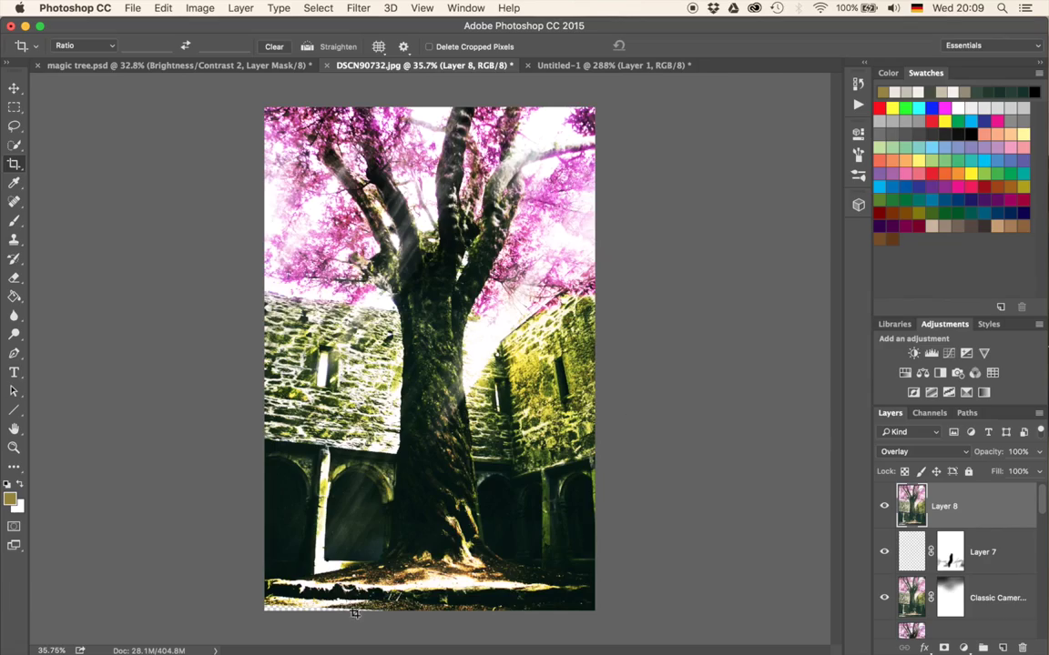
Inspect the lower edge of the cropped picture near its left corner for uncovered areas
{"action": "scroll", "coordinate": [337, 546], "scroll_direction": "up", "scroll_amount": 5}
{"action": "scroll", "coordinate": [347, 558], "scroll_direction": "up", "scroll_amount": 1}
{"action": "left_click_drag", "start_coordinate": [344, 609], "coordinate": [433, 406]}
{"action": "left_click_drag", "start_coordinate": [364, 561], "coordinate": [447, 254]}
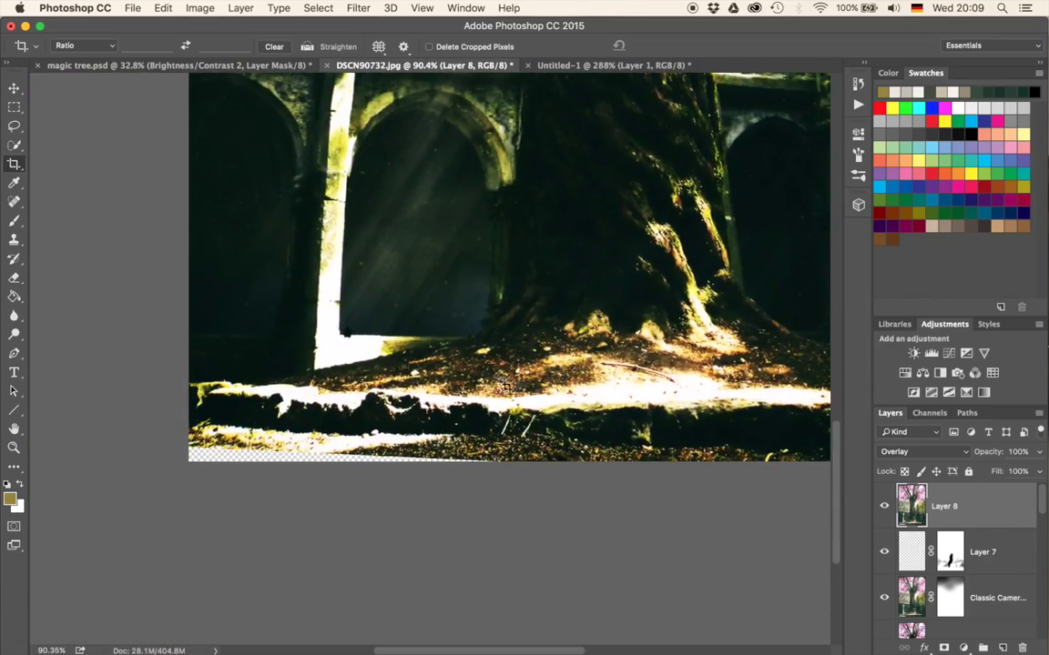
{"action": "scroll", "coordinate": [501, 375], "scroll_direction": "down", "scroll_amount": 3}
{"action": "scroll", "coordinate": [524, 364], "scroll_direction": "down", "scroll_amount": 2}
{"action": "scroll", "coordinate": [527, 360], "scroll_direction": "up", "scroll_amount": 2}
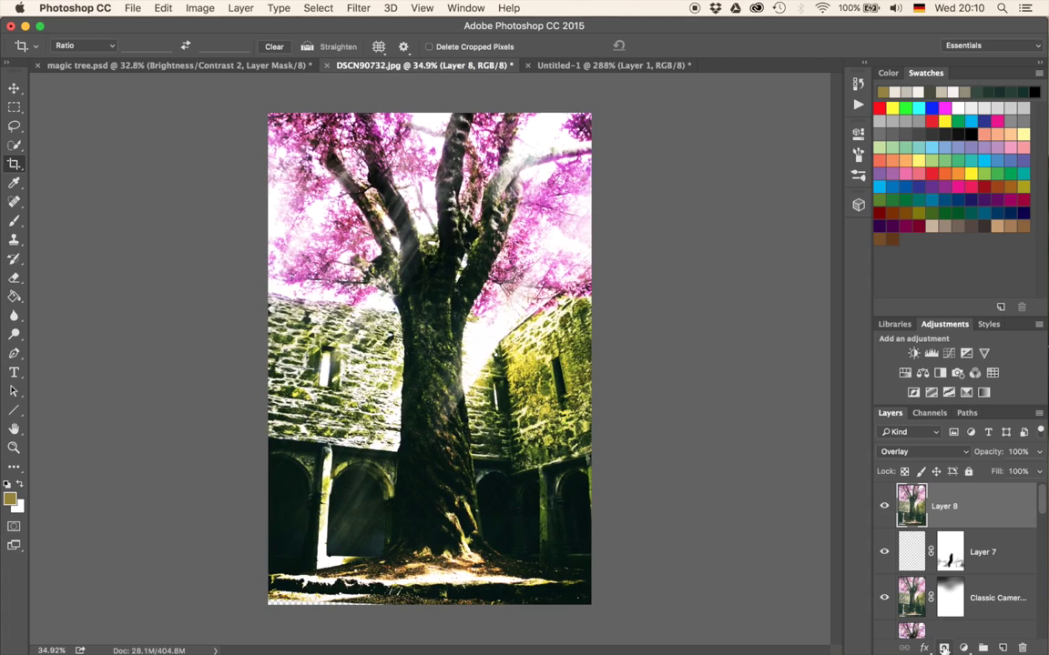
Add a mask to Layer 8 and soften the overlay on the walls, archways and trunk with 2211- and 716-pixel black brushes at 20% opacity
{"action": "left_click", "coordinate": [943, 648]}
{"action": "key", "text": "b"}
{"action": "left_click_drag", "start_coordinate": [416, 431], "coordinate": [557, 405]}
{"action": "key", "text": "2"}
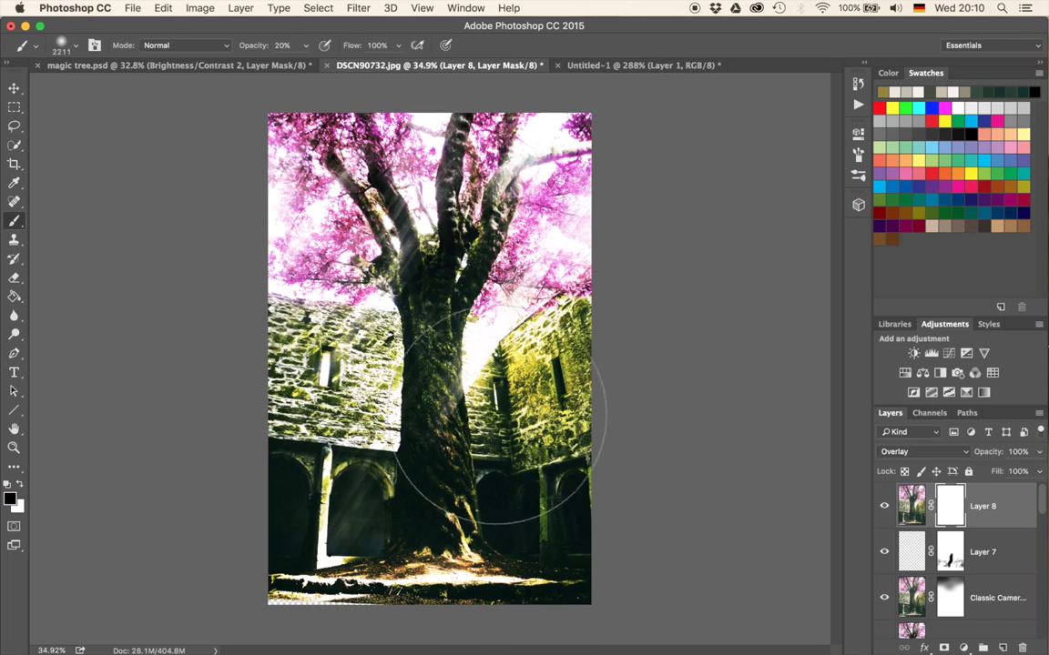
{"action": "left_click", "coordinate": [620, 552]}
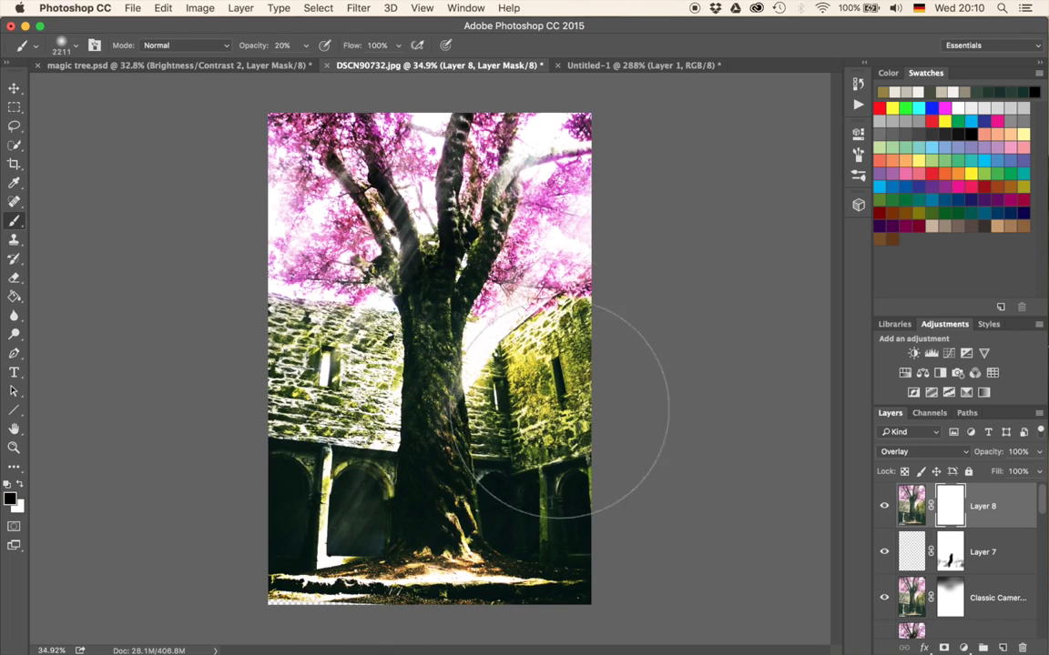
{"action": "mouse_move", "coordinate": [600, 380]}
{"action": "left_mouse_down"}
{"action": "mouse_move", "coordinate": [496, 400]}
{"action": "mouse_move", "coordinate": [391, 364]}
{"action": "mouse_move", "coordinate": [316, 393]}
{"action": "mouse_move", "coordinate": [482, 526]}
{"action": "left_mouse_up"}
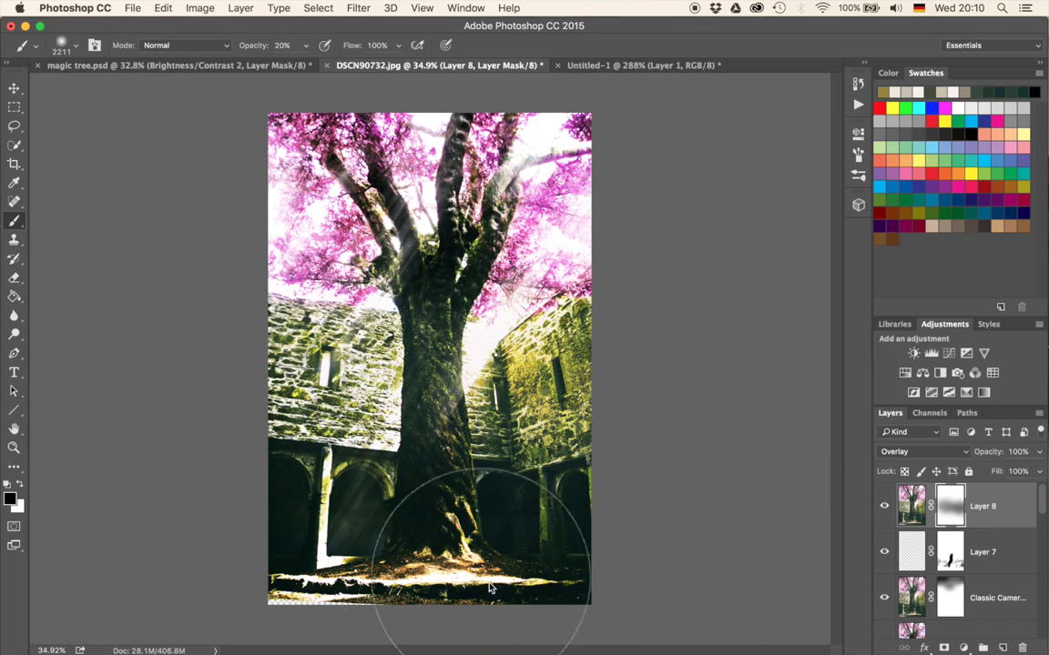
{"action": "mouse_move", "coordinate": [259, 484]}
{"action": "left_mouse_down"}
{"action": "mouse_move", "coordinate": [309, 514]}
{"action": "mouse_move", "coordinate": [439, 542]}
{"action": "mouse_move", "coordinate": [450, 516]}
{"action": "mouse_move", "coordinate": [413, 503]}
{"action": "left_mouse_up"}
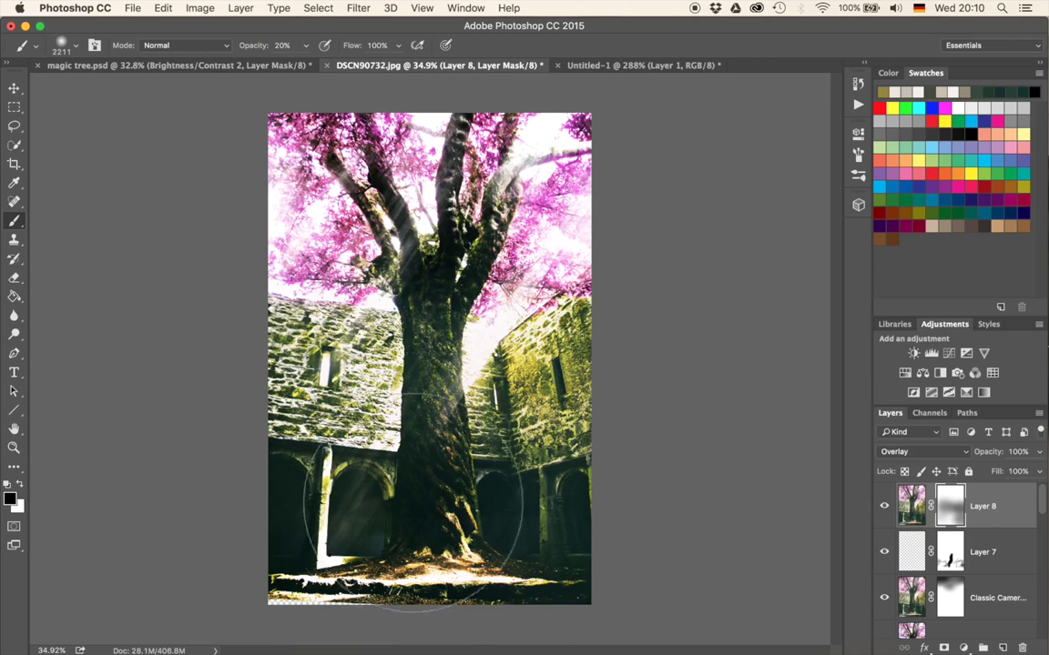
{"action": "left_click_drag", "start_coordinate": [487, 478], "coordinate": [299, 464]}
{"action": "mouse_move", "coordinate": [414, 442]}
{"action": "left_mouse_down"}
{"action": "mouse_move", "coordinate": [426, 487]}
{"action": "mouse_move", "coordinate": [448, 491]}
{"action": "mouse_move", "coordinate": [422, 369]}
{"action": "mouse_move", "coordinate": [437, 289]}
{"action": "mouse_move", "coordinate": [465, 253]}
{"action": "left_mouse_up"}
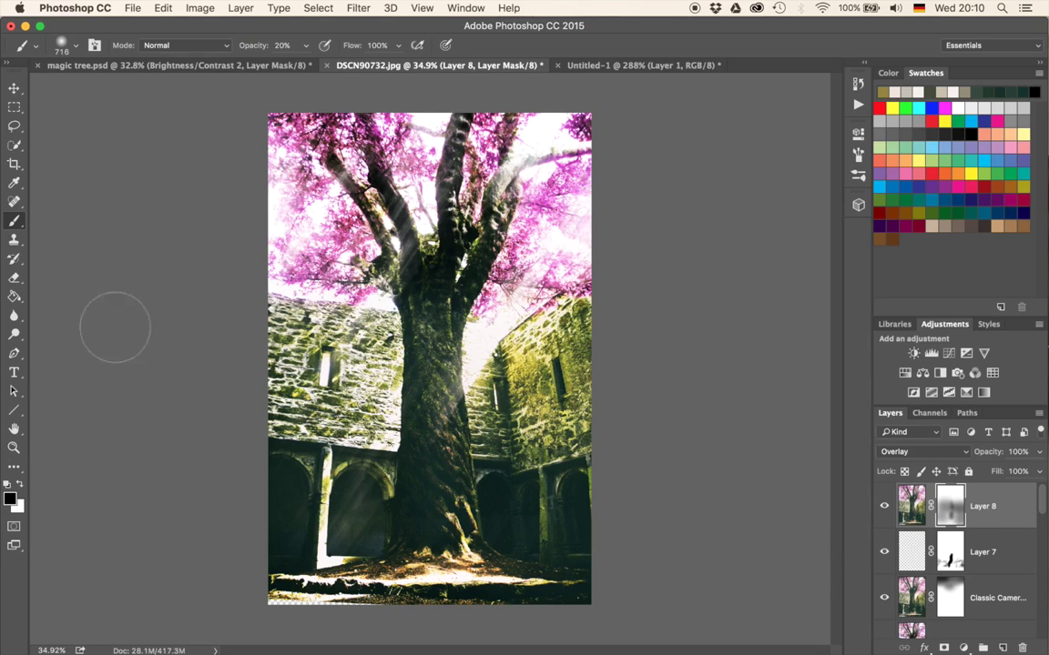
{"action": "left_click", "coordinate": [14, 318]}
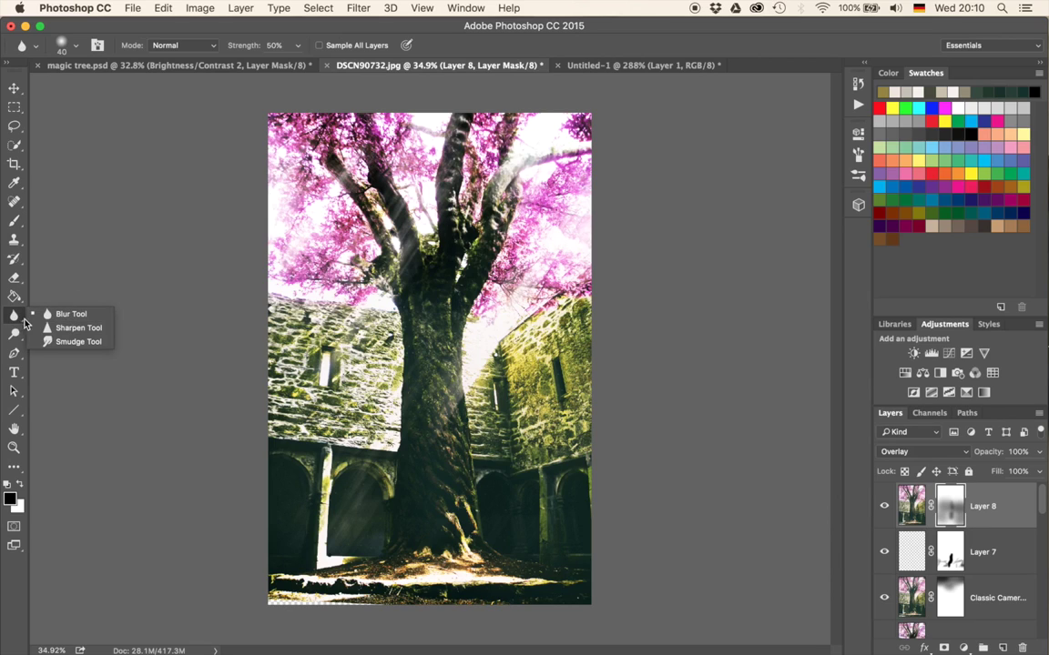
{"action": "left_click", "coordinate": [12, 319]}
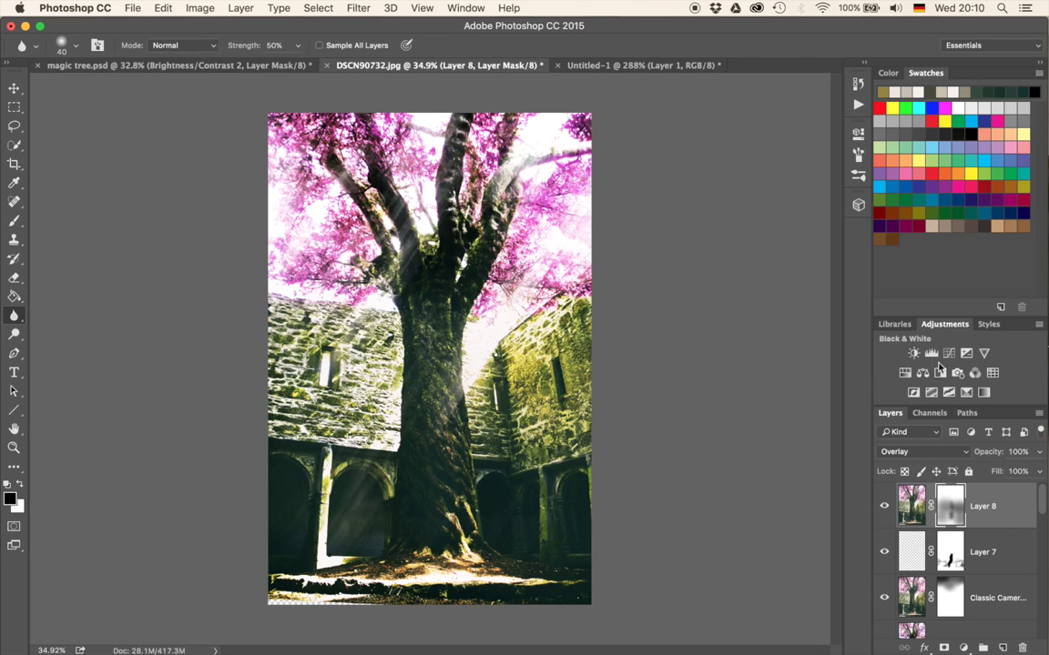
Duplicate Layer 8 with its mask and clip a Curves adjustment to the duplicate, raising the midtones of the RGB curve slightly
{"action": "key", "text": "ctrl+j"}
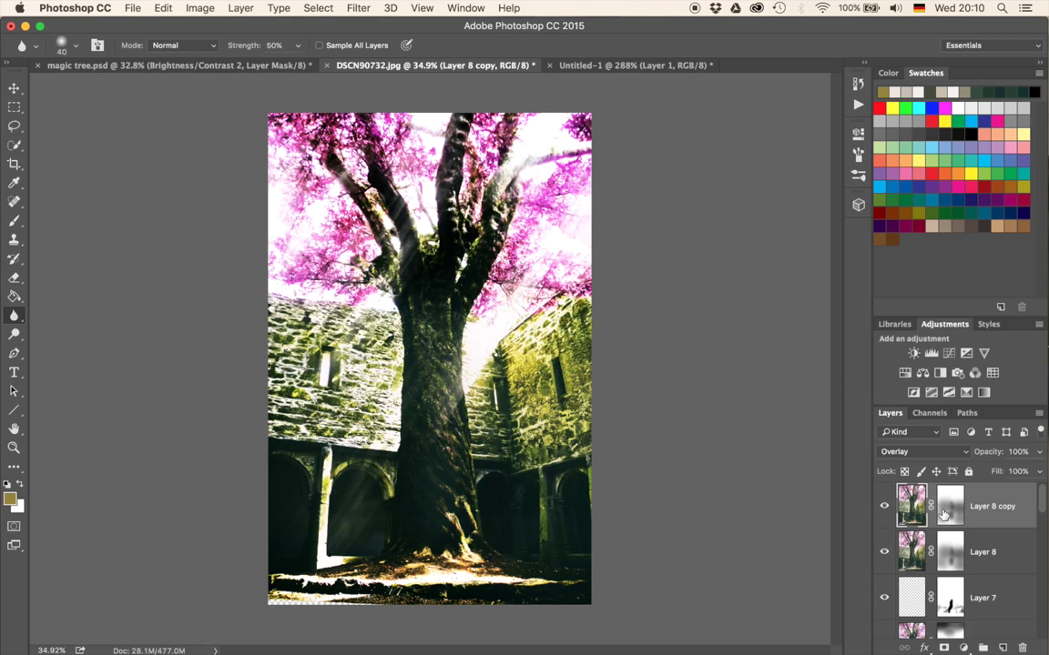
{"action": "left_click", "coordinate": [949, 353]}
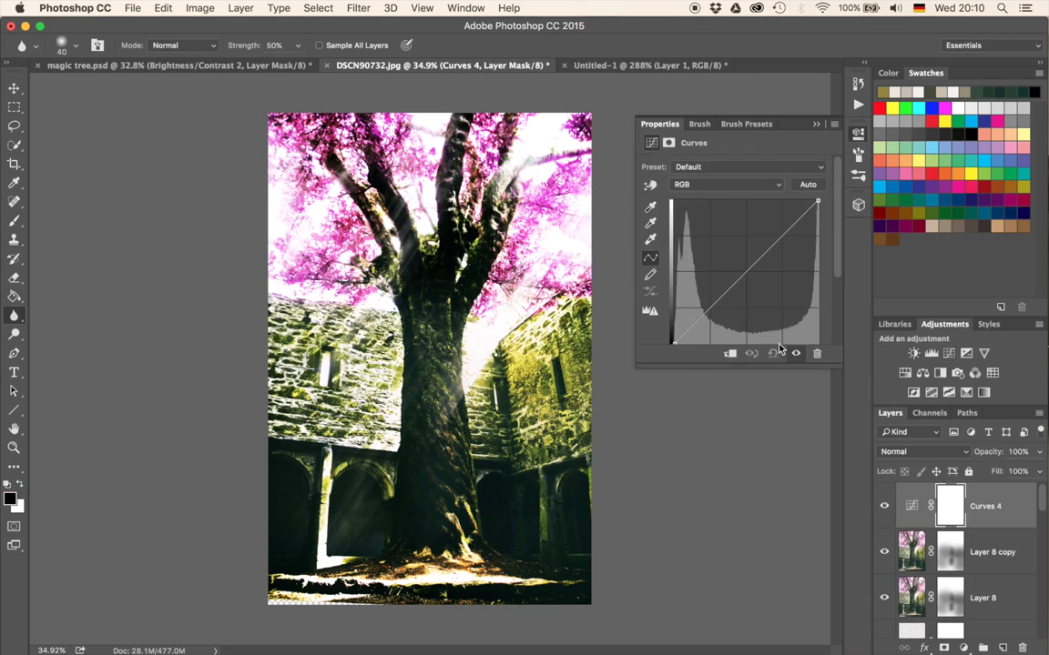
{"action": "left_click", "coordinate": [729, 353]}
{"action": "left_click_drag", "start_coordinate": [739, 290], "coordinate": [727, 267]}
{"action": "mouse_move", "coordinate": [727, 272]}
{"action": "left_mouse_down"}
{"action": "mouse_move", "coordinate": [725, 263]}
{"action": "mouse_move", "coordinate": [733, 269]}
{"action": "left_mouse_up"}
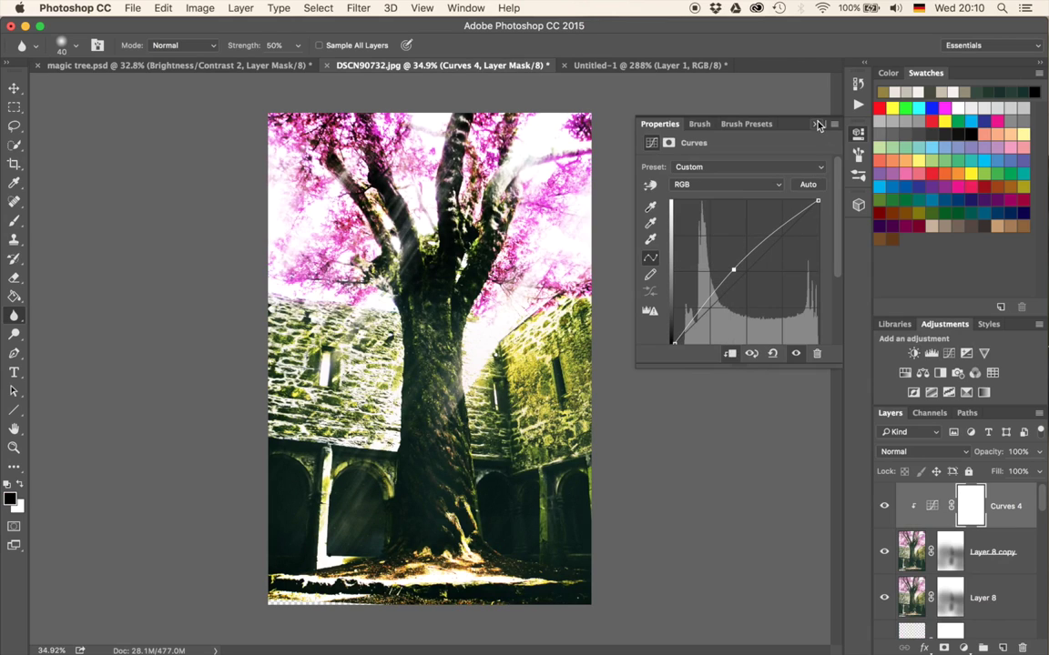
{"action": "left_click", "coordinate": [816, 124]}
Reset Layer 8 copy's mask to white with the Paint Bucket and a 2183-pixel white brush at 100% opacity
{"action": "left_click", "coordinate": [950, 553]}
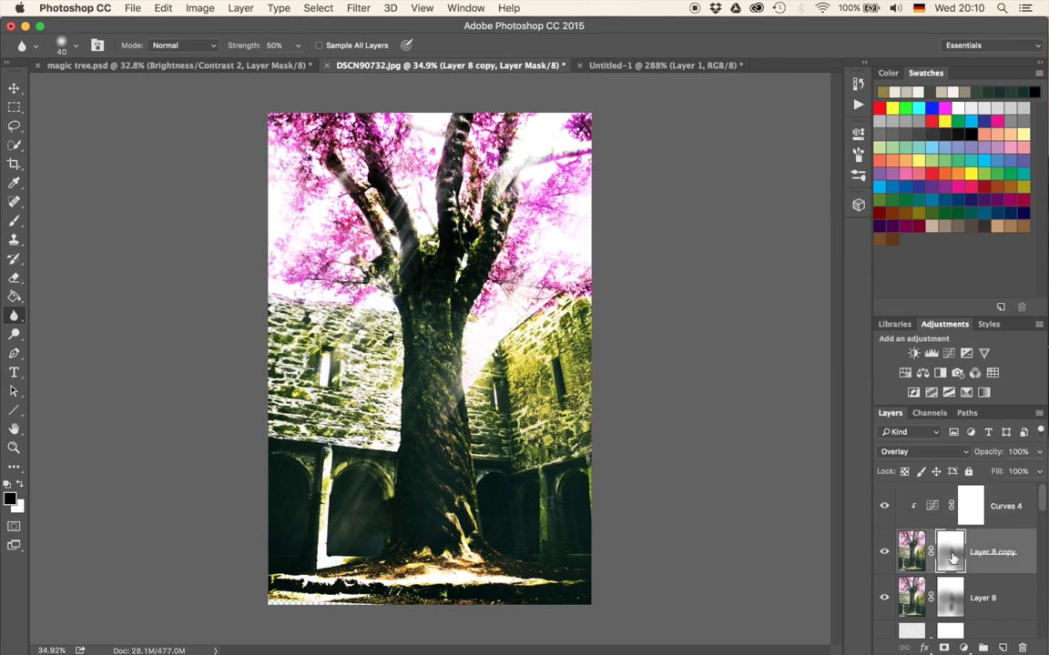
{"action": "key", "text": "g"}
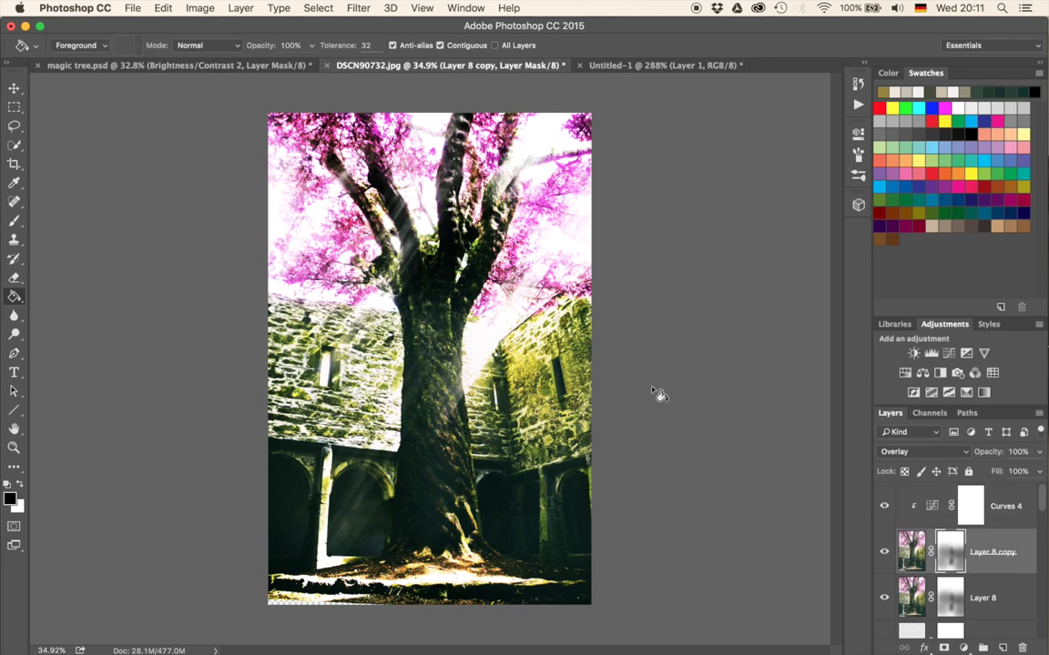
{"action": "key", "text": "x"}
{"action": "left_click", "coordinate": [576, 451]}
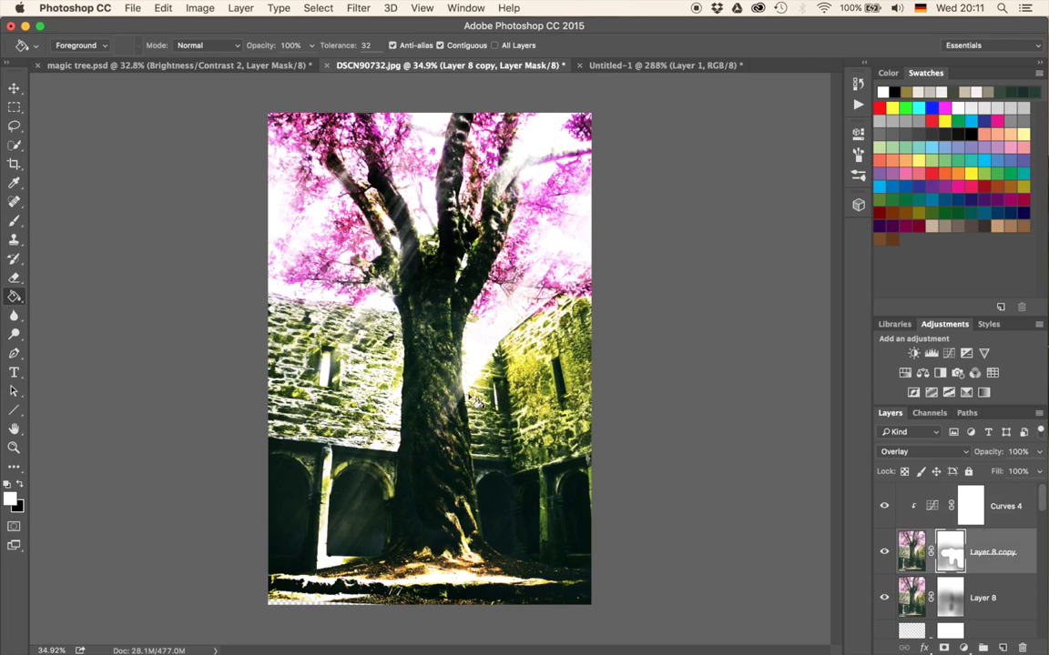
{"action": "key", "text": "b"}
{"action": "left_click_drag", "start_coordinate": [454, 474], "coordinate": [573, 456]}
{"action": "key", "text": "0"}
{"action": "left_click_drag", "start_coordinate": [441, 417], "coordinate": [273, 432]}
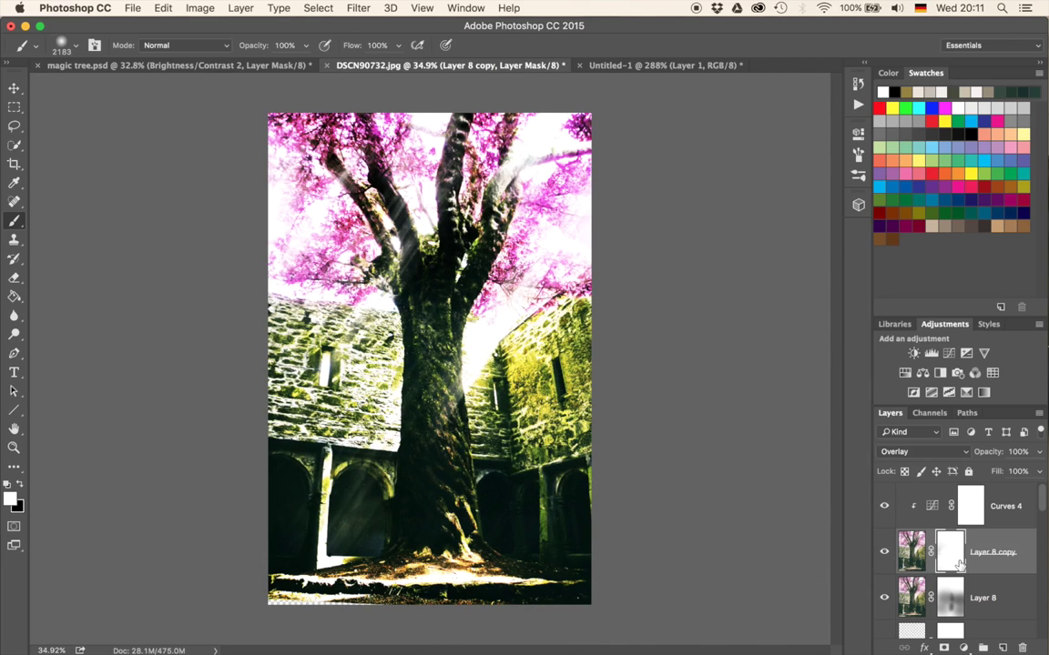
Mask Layer 8 copy in black with a 1450-pixel brush, at 100% opacity over the lower half and 30% over the canopy
{"action": "key", "text": "x"}
{"action": "left_click_drag", "start_coordinate": [412, 373], "coordinate": [269, 370]}
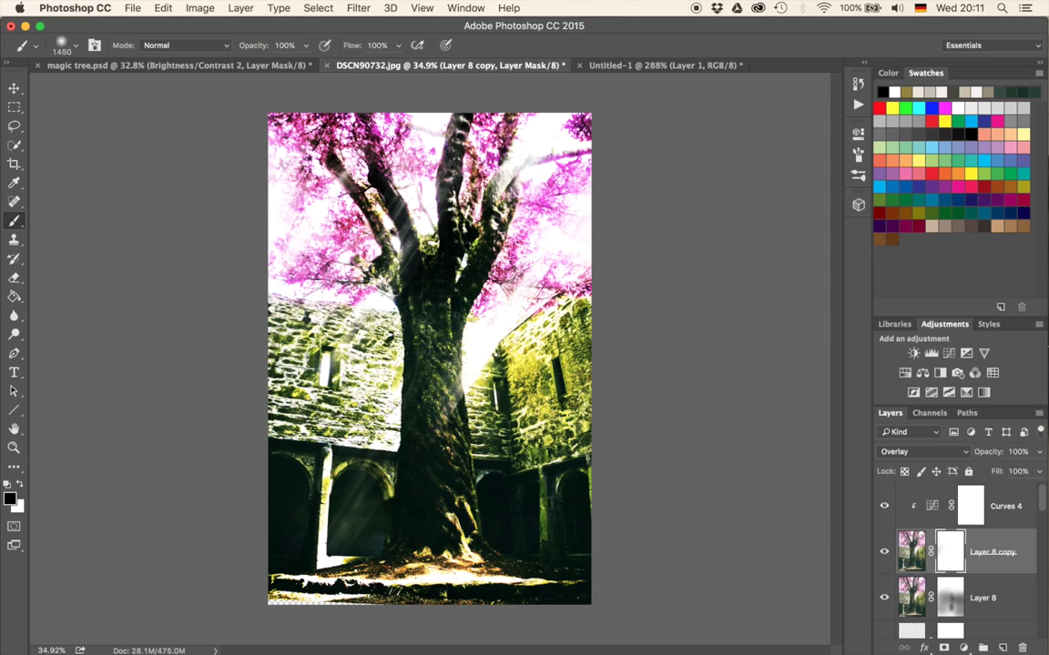
{"action": "mouse_move", "coordinate": [318, 345]}
{"action": "left_mouse_down"}
{"action": "mouse_move", "coordinate": [455, 391]}
{"action": "mouse_move", "coordinate": [453, 564]}
{"action": "mouse_move", "coordinate": [314, 509]}
{"action": "mouse_move", "coordinate": [387, 515]}
{"action": "mouse_move", "coordinate": [277, 362]}
{"action": "mouse_move", "coordinate": [248, 364]}
{"action": "left_mouse_up"}
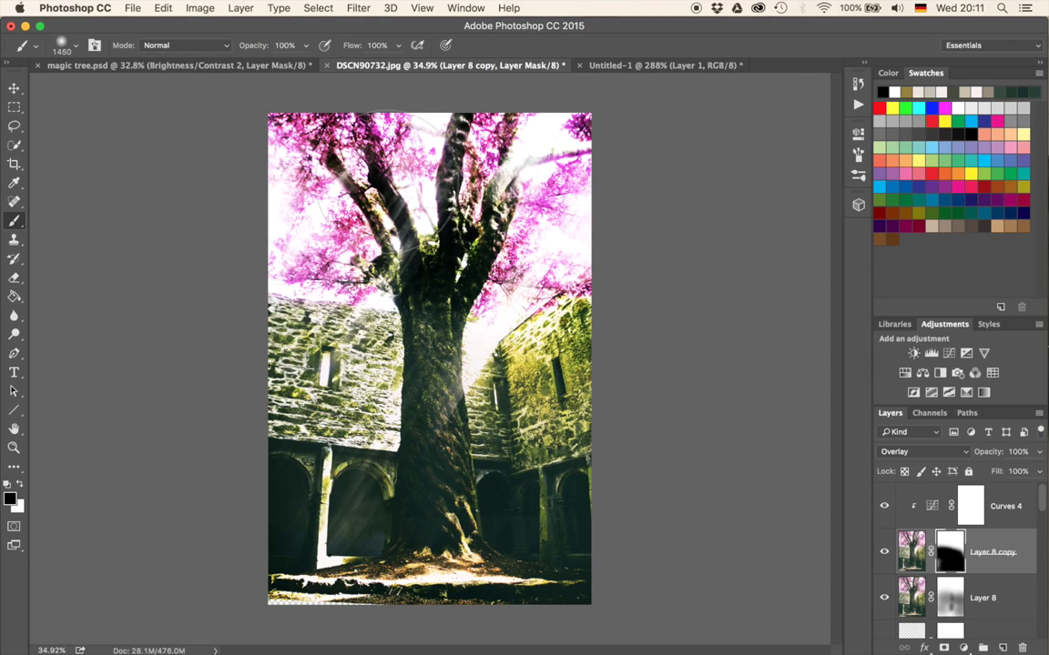
{"action": "key", "text": "3"}
{"action": "mouse_move", "coordinate": [329, 168]}
{"action": "left_mouse_down"}
{"action": "mouse_move", "coordinate": [269, 219]}
{"action": "mouse_move", "coordinate": [541, 284]}
{"action": "mouse_move", "coordinate": [435, 150]}
{"action": "mouse_move", "coordinate": [537, 241]}
{"action": "mouse_move", "coordinate": [496, 141]}
{"action": "mouse_move", "coordinate": [632, 229]}
{"action": "mouse_move", "coordinate": [382, 186]}
{"action": "mouse_move", "coordinate": [309, 238]}
{"action": "mouse_move", "coordinate": [518, 171]}
{"action": "mouse_move", "coordinate": [524, 277]}
{"action": "left_mouse_up"}
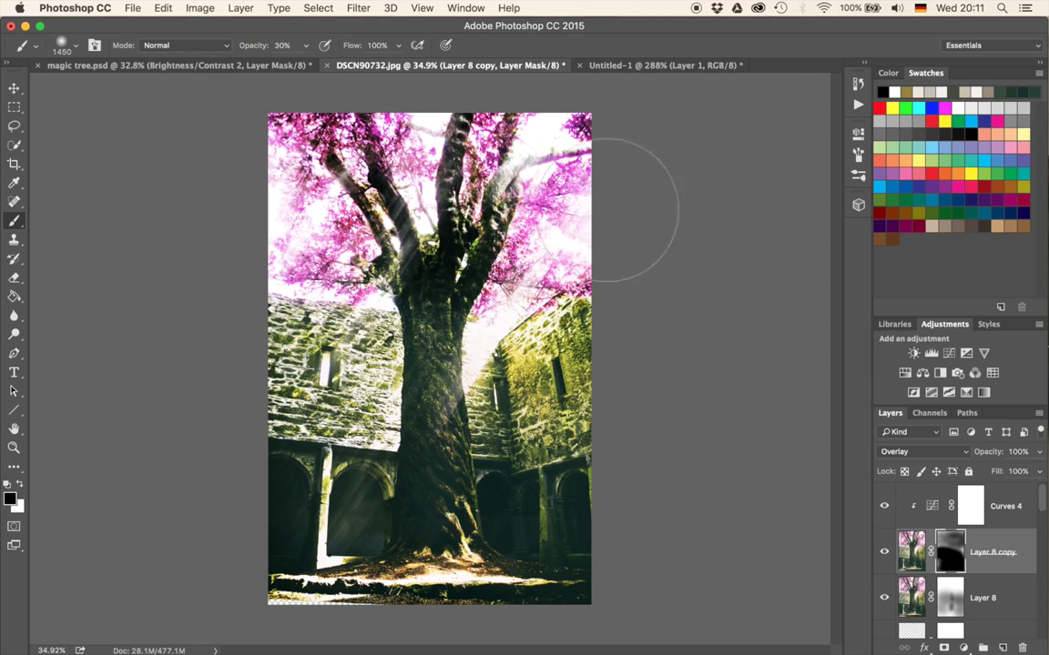
{"action": "left_click", "coordinate": [884, 551]}
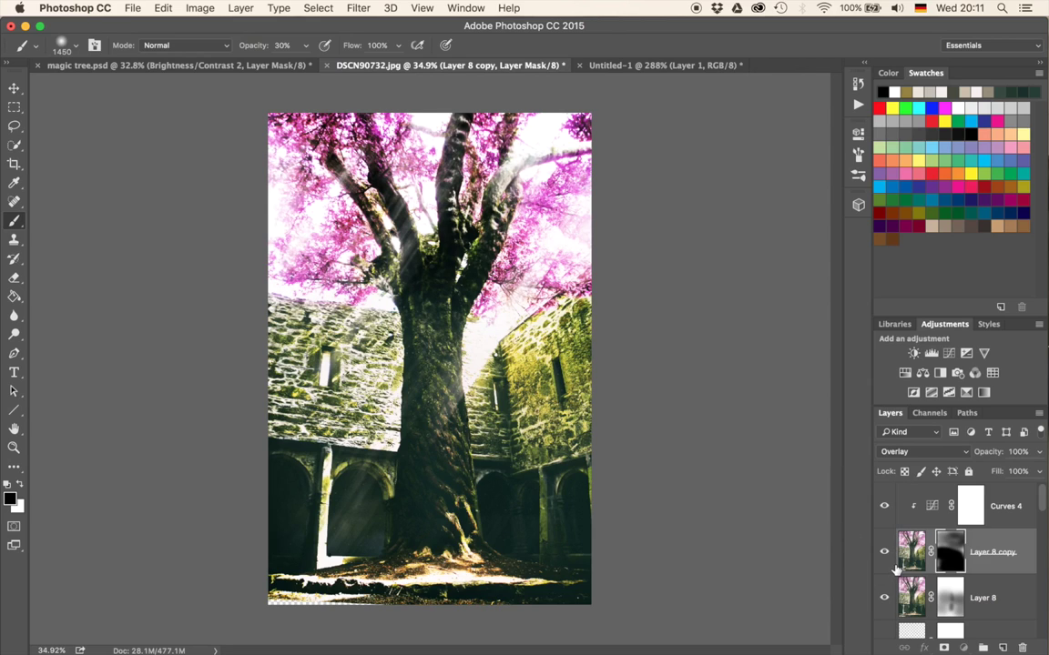
{"action": "left_click", "coordinate": [911, 552]}
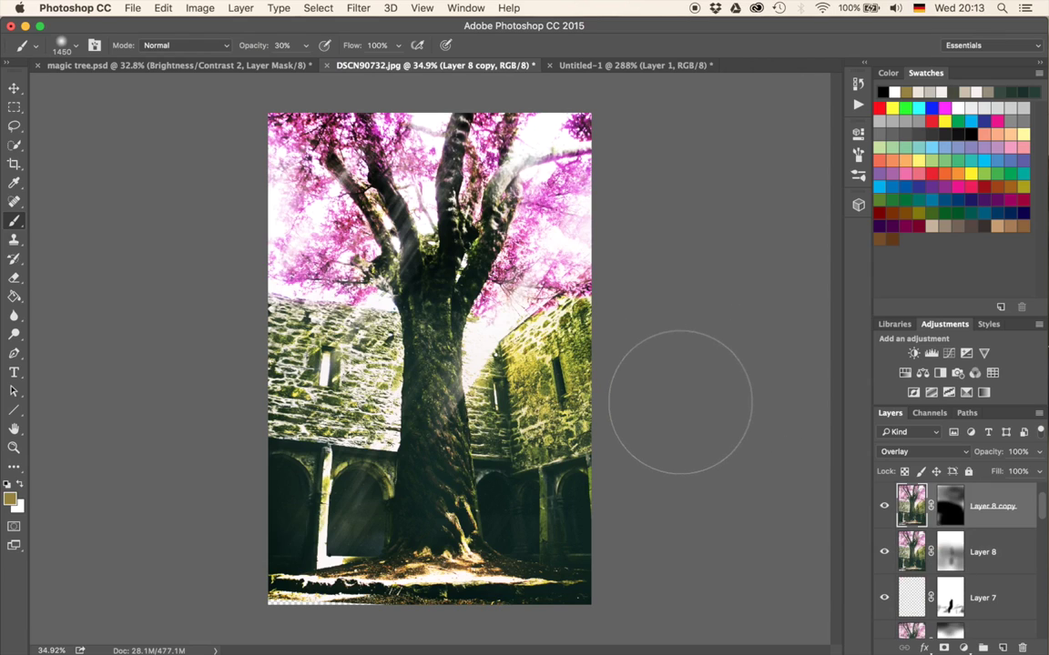
Stamp the visible layers into a new top layer and clip a Hue/Saturation adjustment to it with saturation -24
{"action": "key", "text": "super+alt+shift+e"}
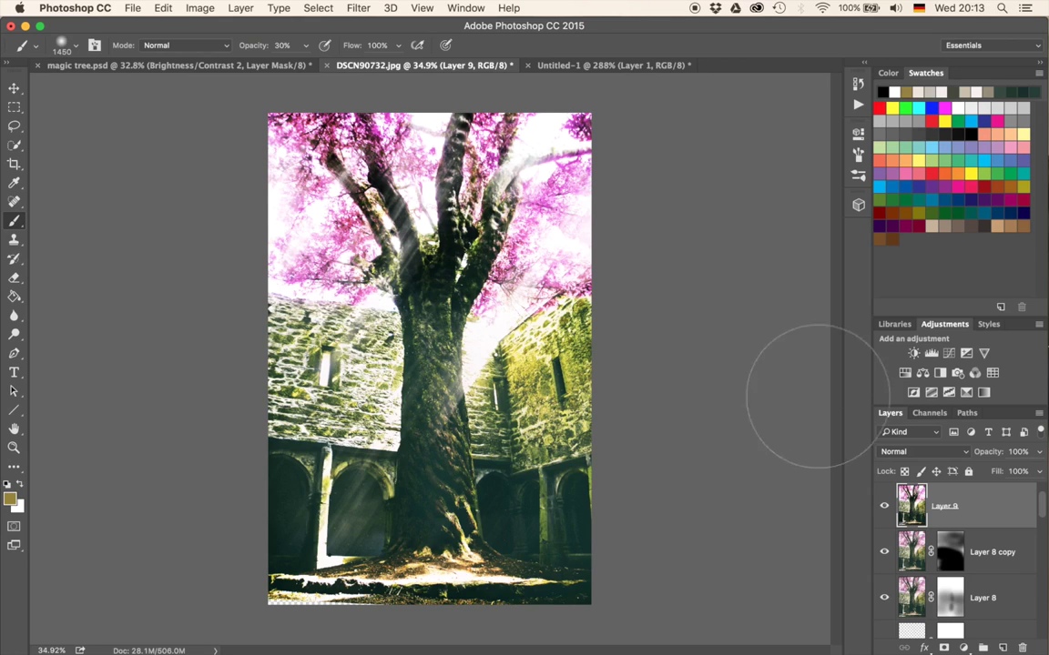
{"action": "left_click", "coordinate": [905, 374]}
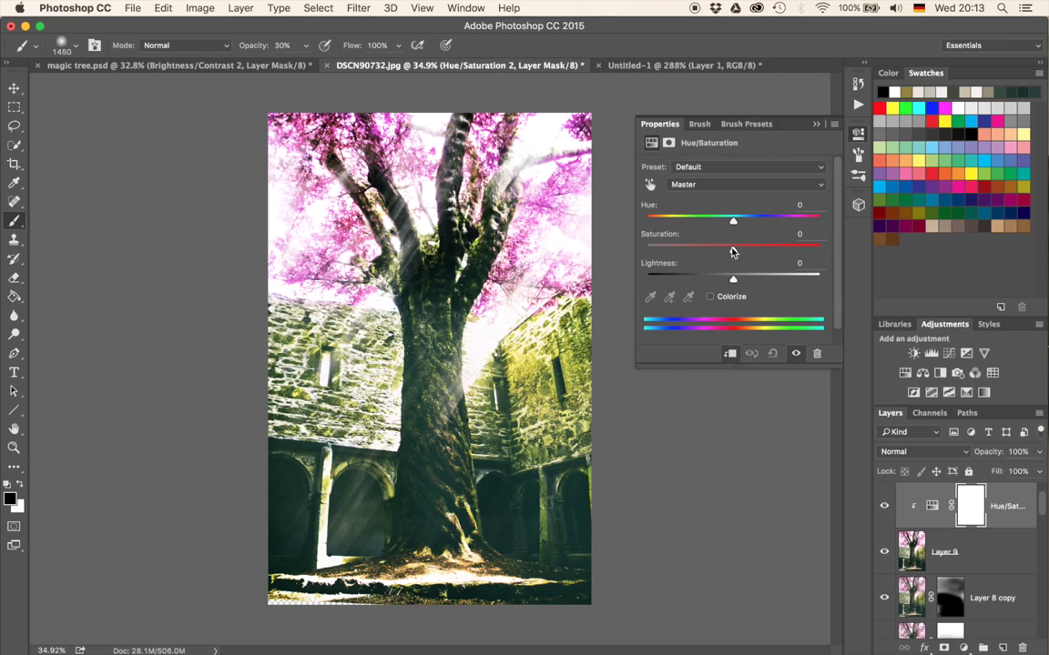
{"action": "left_click_drag", "start_coordinate": [727, 252], "coordinate": [707, 253]}
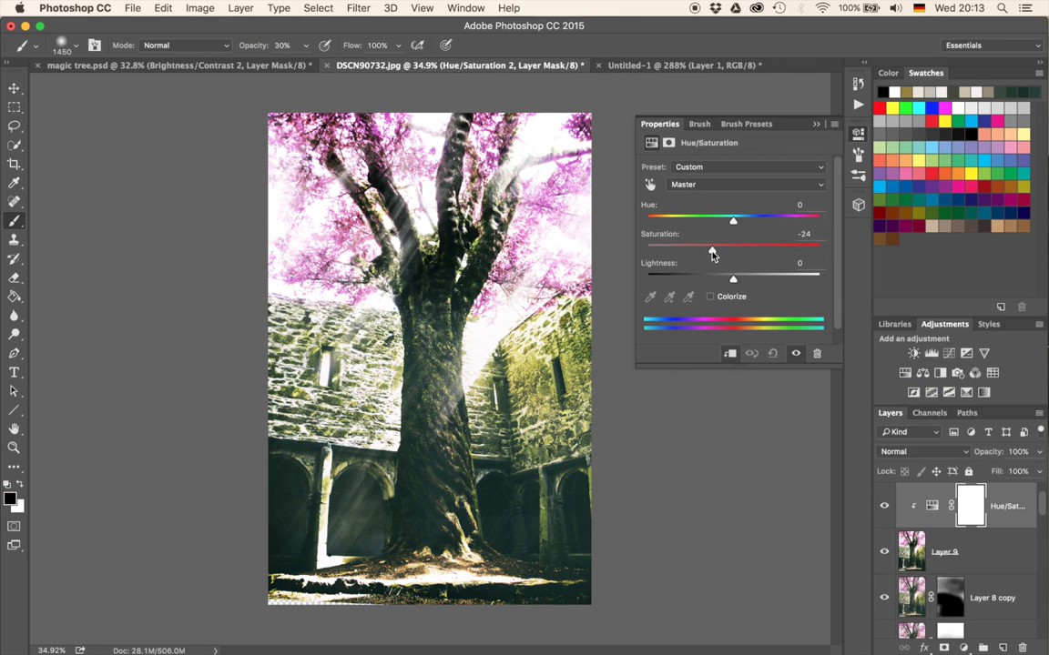
{"action": "left_click", "coordinate": [815, 125]}
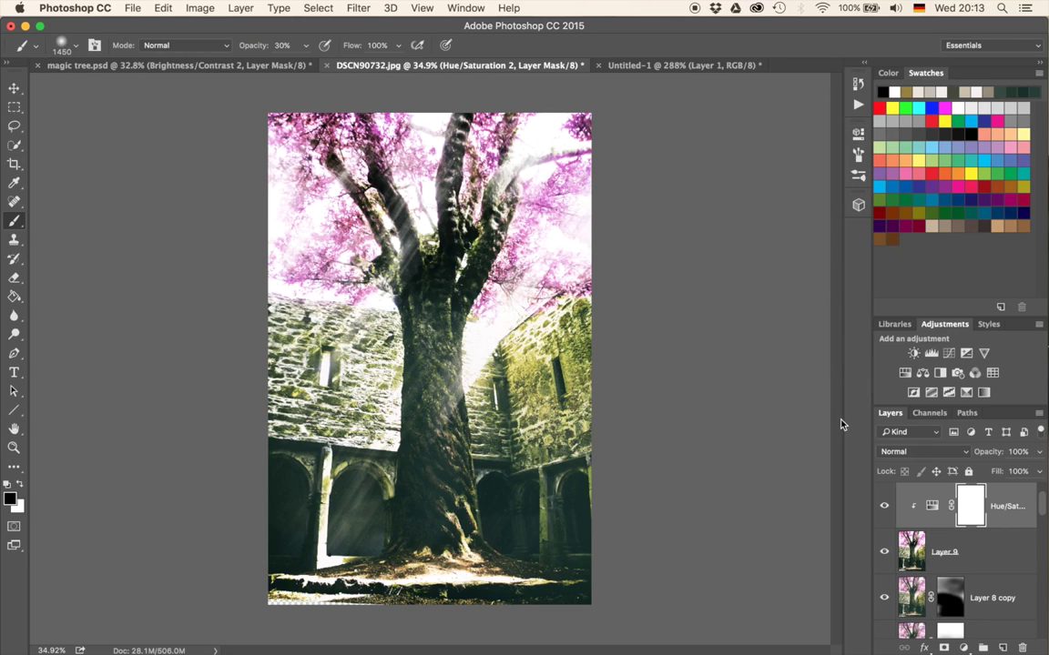
{"action": "left_click", "coordinate": [881, 506]}
{"action": "left_click", "coordinate": [882, 506]}
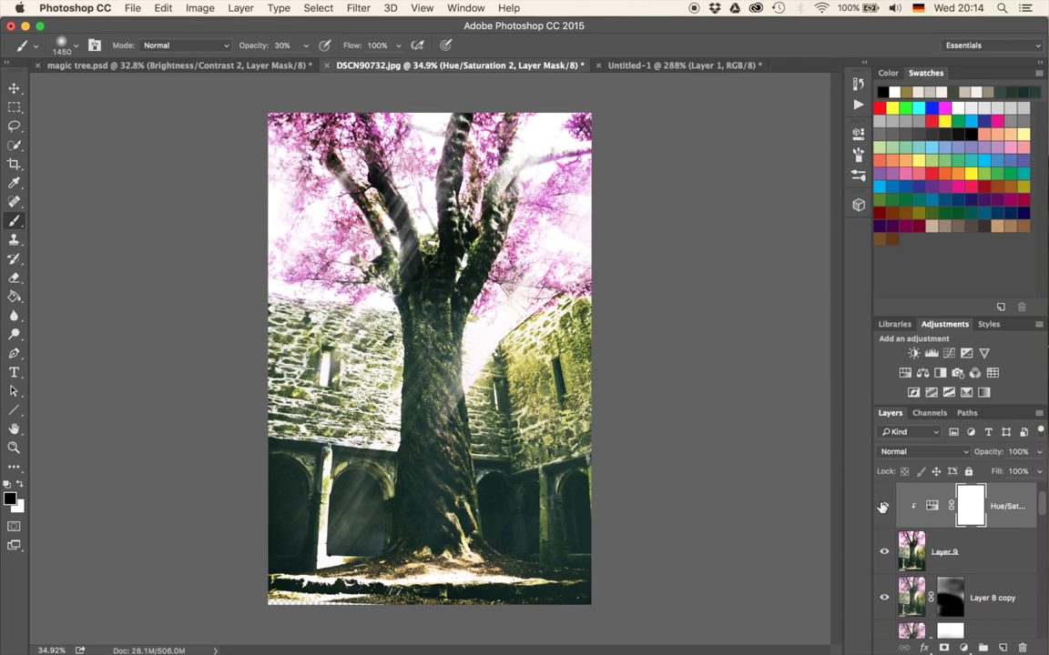
{"action": "left_click", "coordinate": [882, 507]}
Stamp the visible layers into another new top layer and soften it with a 658-pixel Blur brush at 50% strength
{"action": "left_click", "coordinate": [15, 316]}
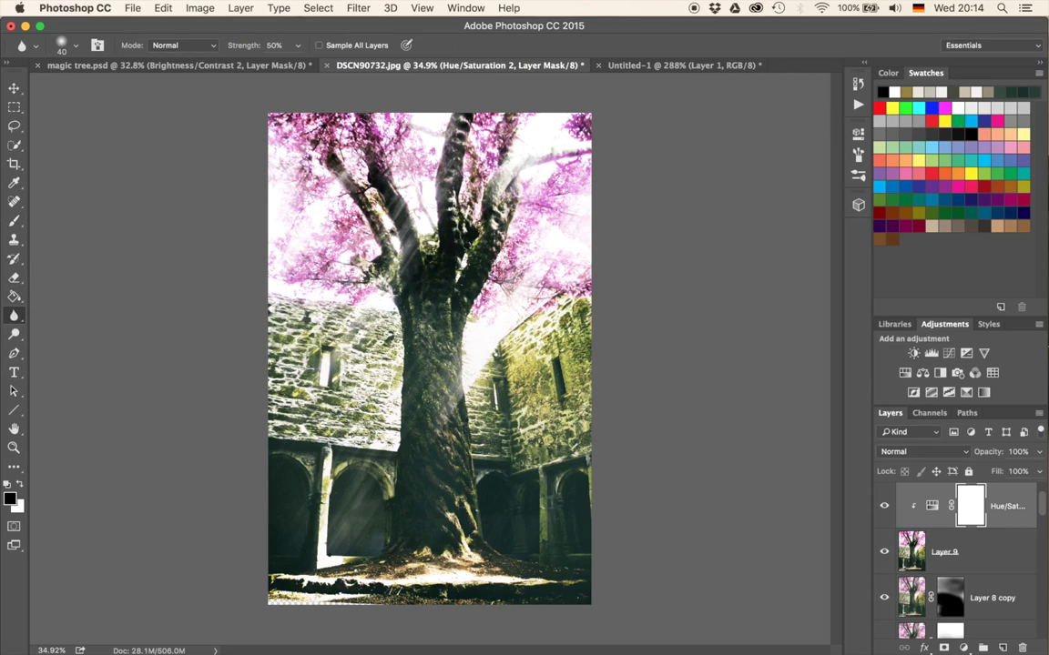
{"action": "left_click_drag", "start_coordinate": [269, 257], "coordinate": [348, 257]}
{"action": "key", "text": "super+alt+shift+e"}
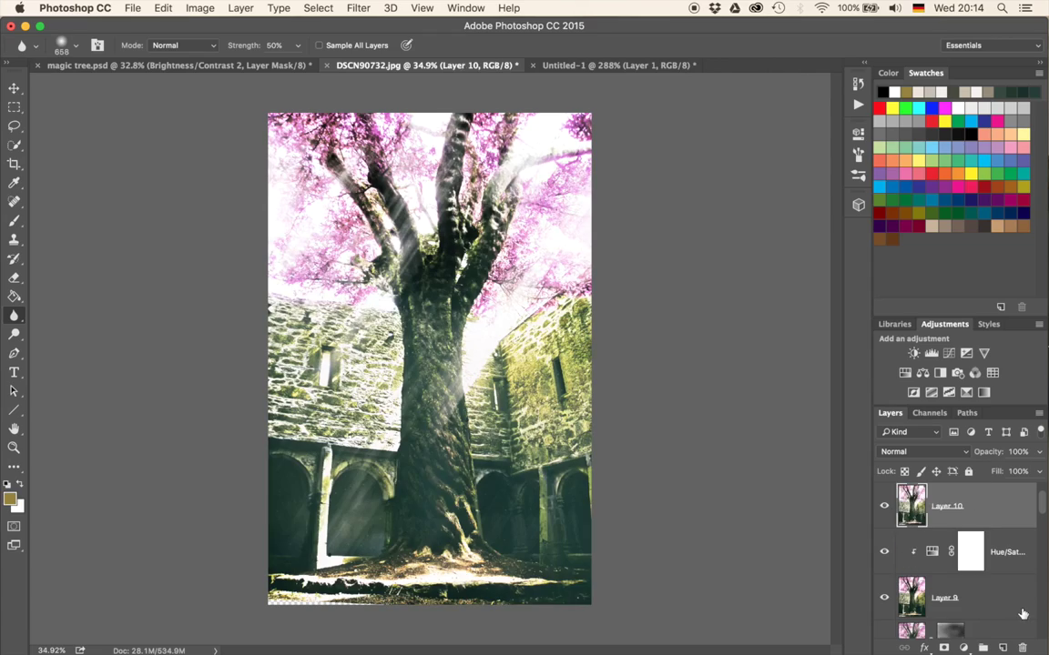
{"action": "scroll", "coordinate": [492, 209], "scroll_direction": "up", "scroll_amount": 5}
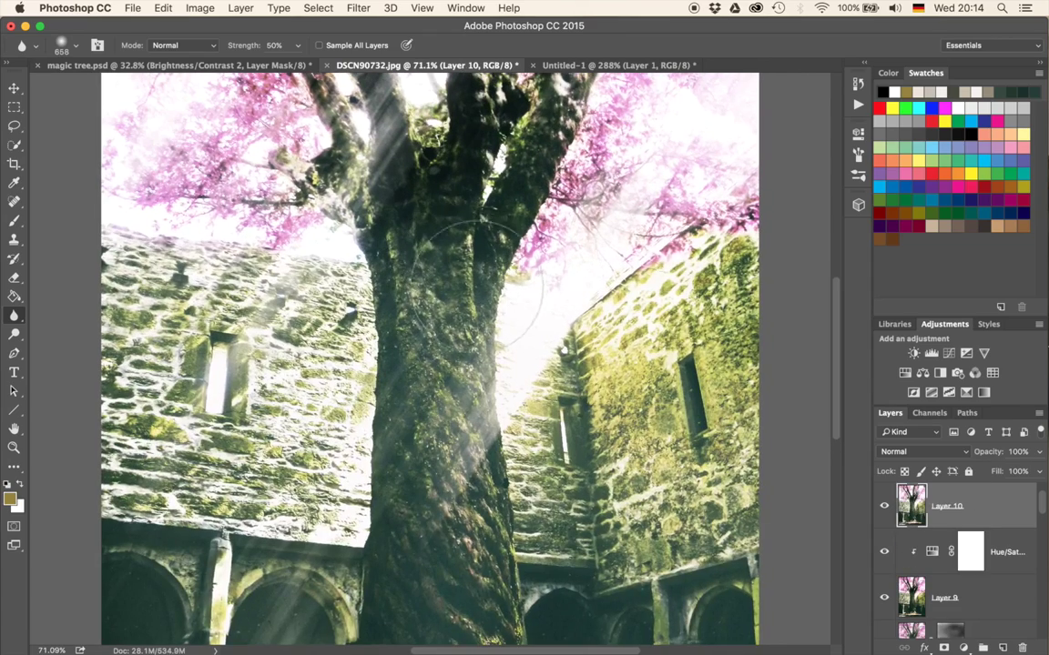
{"action": "left_click_drag", "start_coordinate": [445, 205], "coordinate": [591, 383]}
{"action": "scroll", "coordinate": [951, 542], "scroll_direction": "up", "scroll_amount": 1}
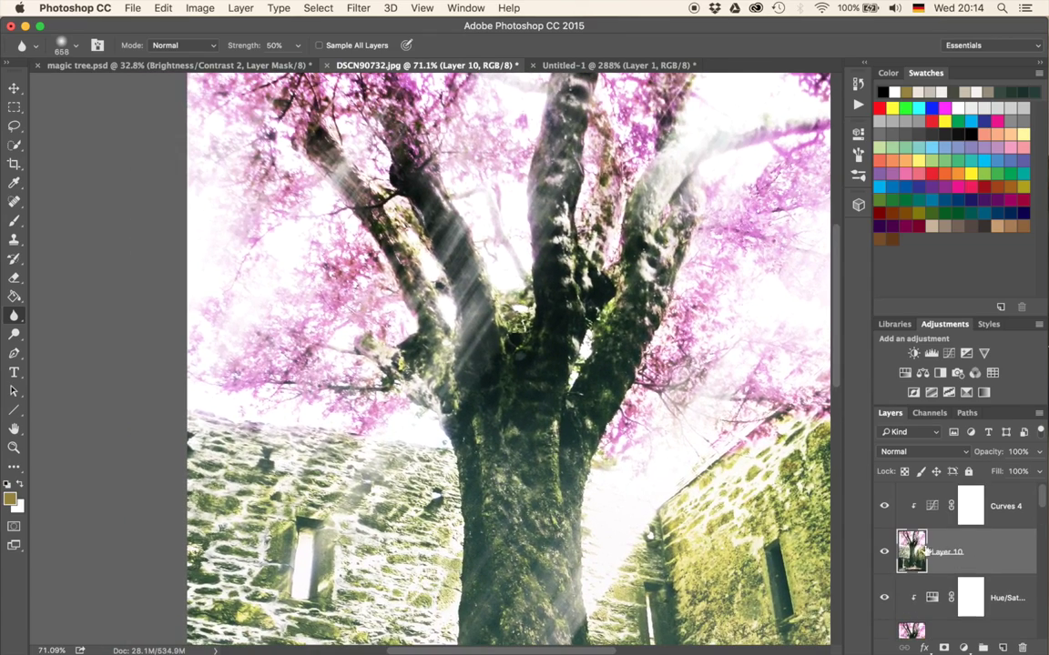
Hide and delete the Curves 4 adjustment clipped to Layer 10
{"action": "left_click", "coordinate": [884, 507]}
{"action": "left_click", "coordinate": [971, 506]}
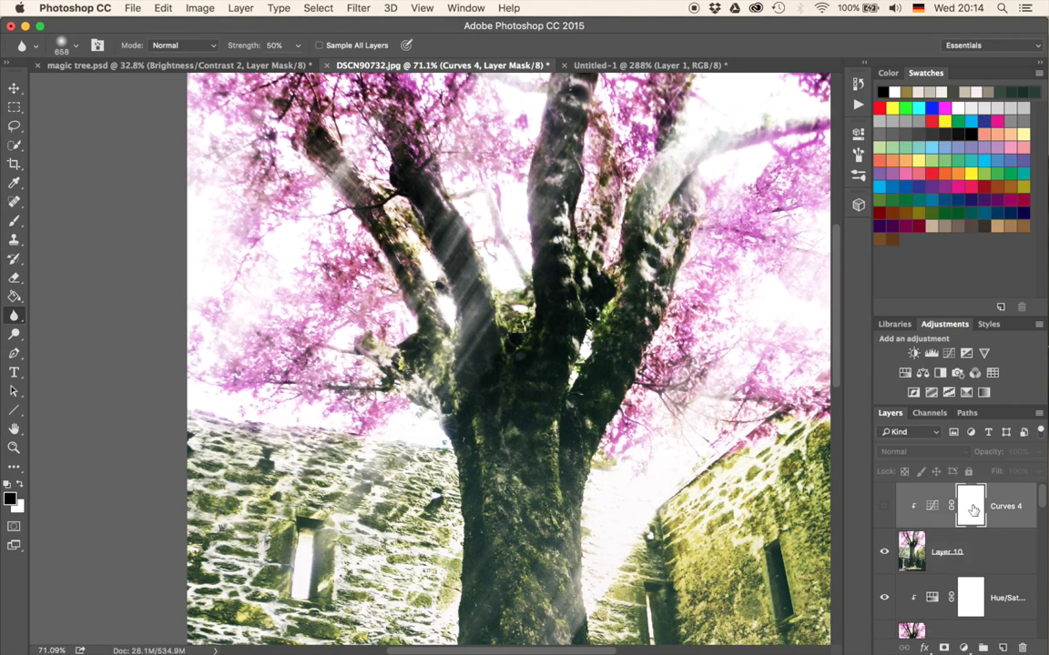
{"action": "key", "text": "Delete"}
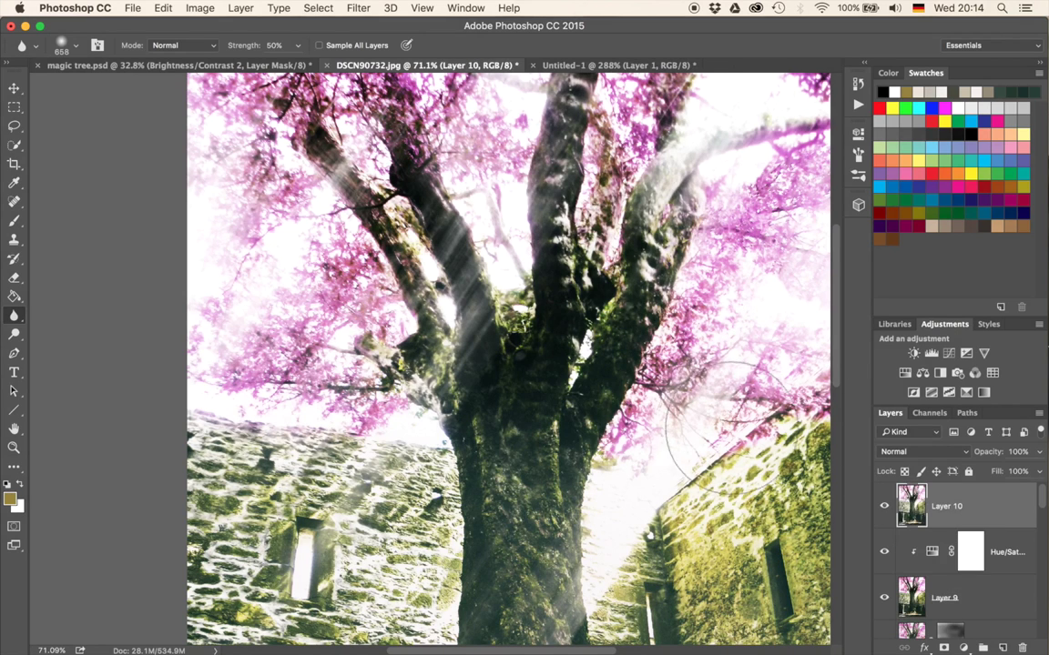
Set the opacity of Layer 10 to 58%, undoing the layer's deletion first
{"action": "key", "text": "super+minus"}
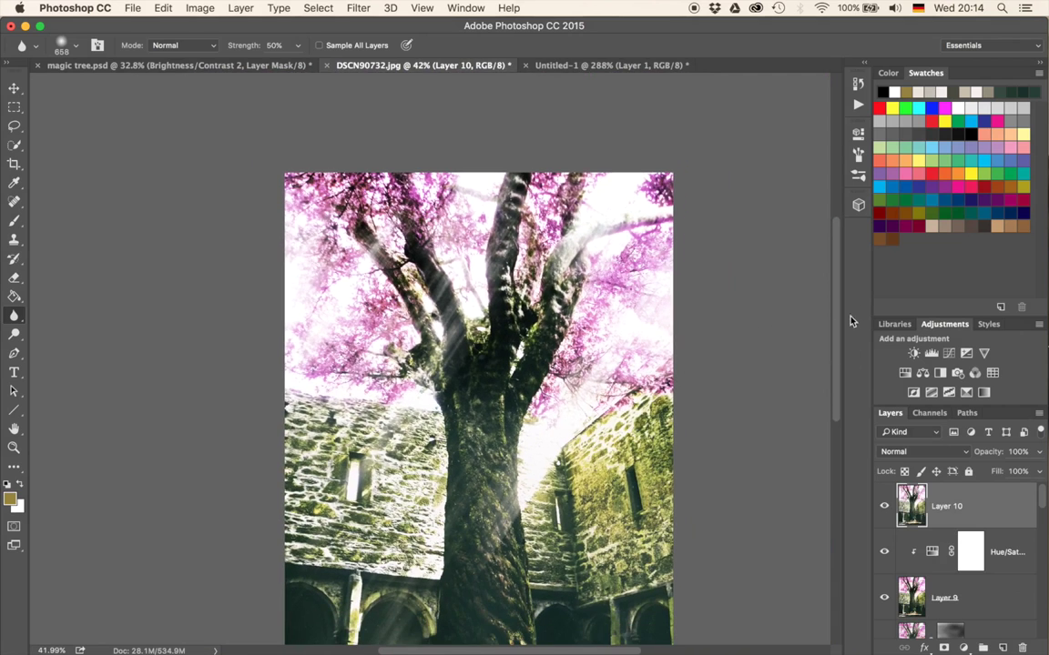
{"action": "key", "text": "Delete"}
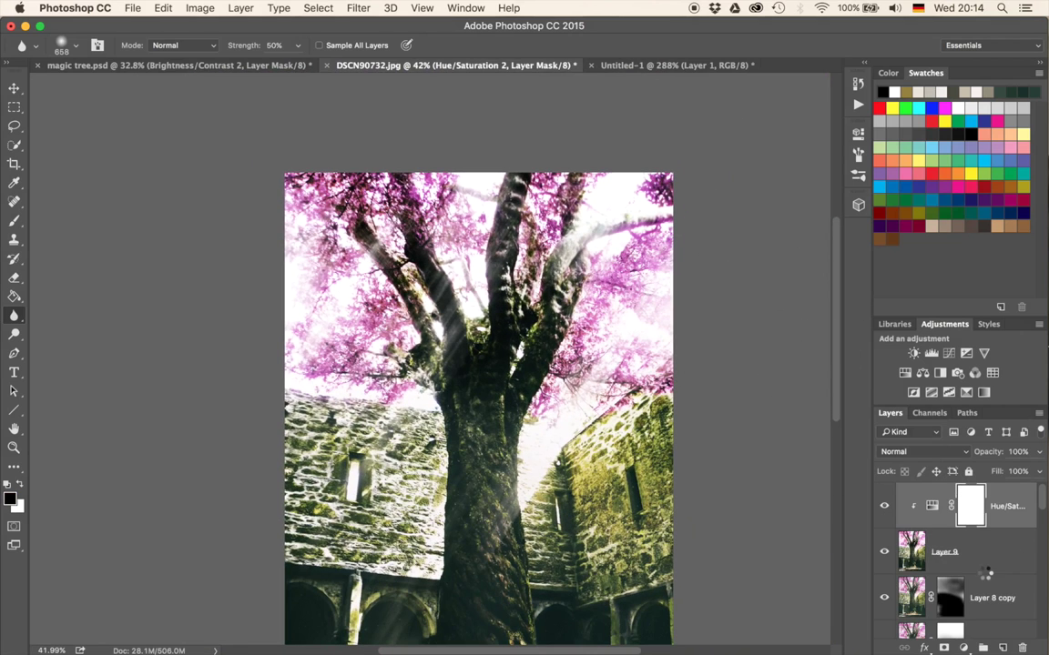
{"action": "key", "text": "super+z"}
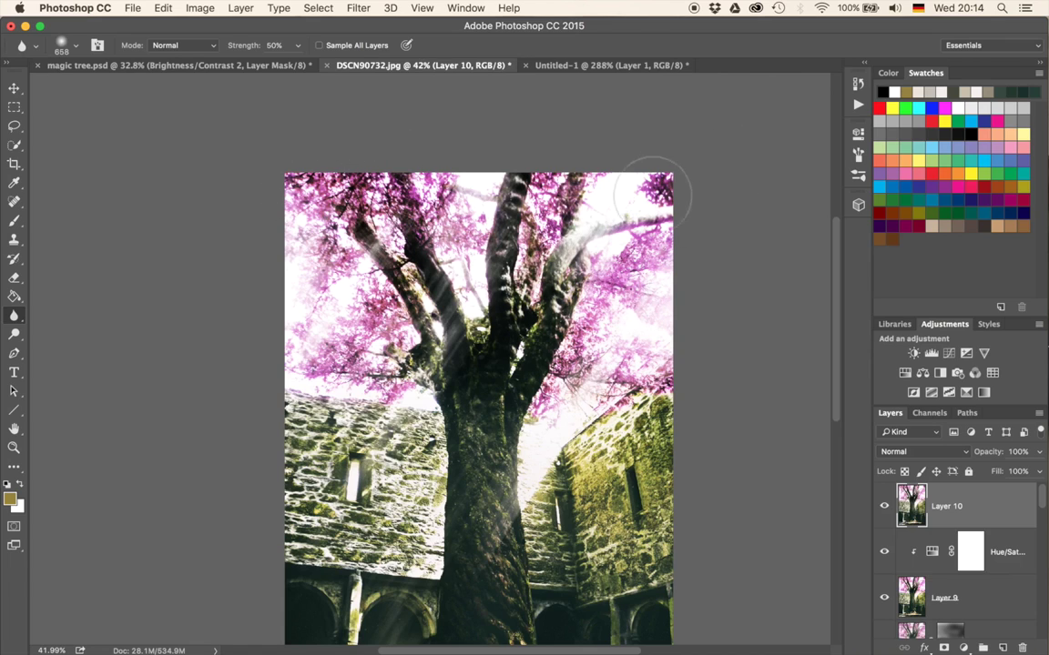
{"action": "key", "text": "8"}
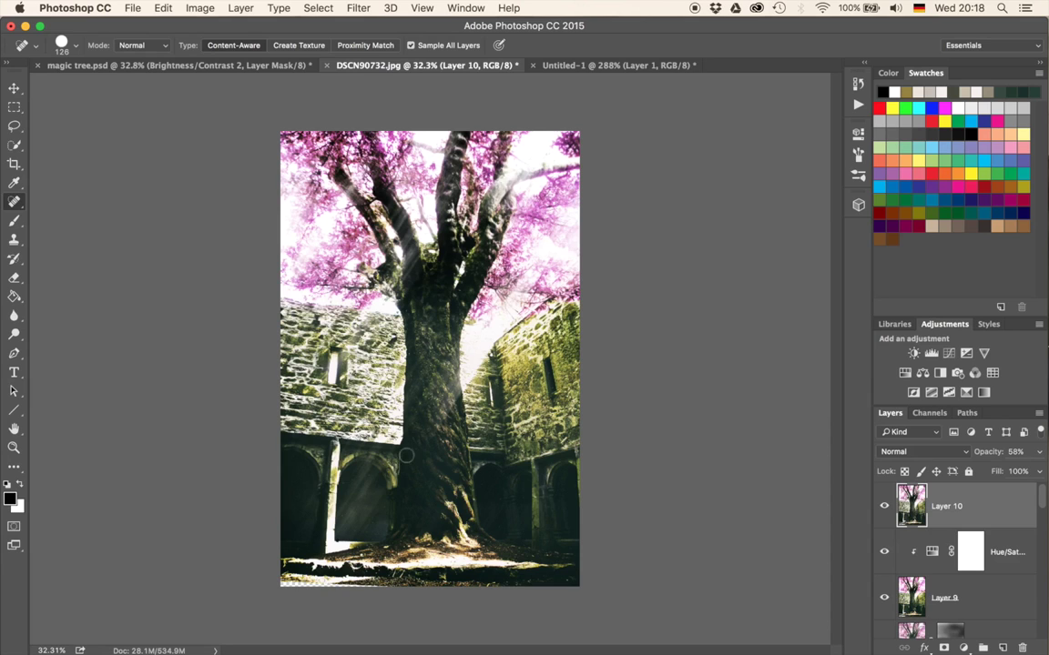
Stamp the visible layers into a new layer and fill the transparent strip along the lower-left edge with the content-aware Spot Healing Brush
{"action": "scroll", "coordinate": [420, 452], "scroll_direction": "up", "scroll_amount": 5}
{"action": "scroll", "coordinate": [293, 284], "scroll_direction": "down", "scroll_amount": 10}
{"action": "scroll", "coordinate": [293, 285], "scroll_direction": "left", "scroll_amount": 5}
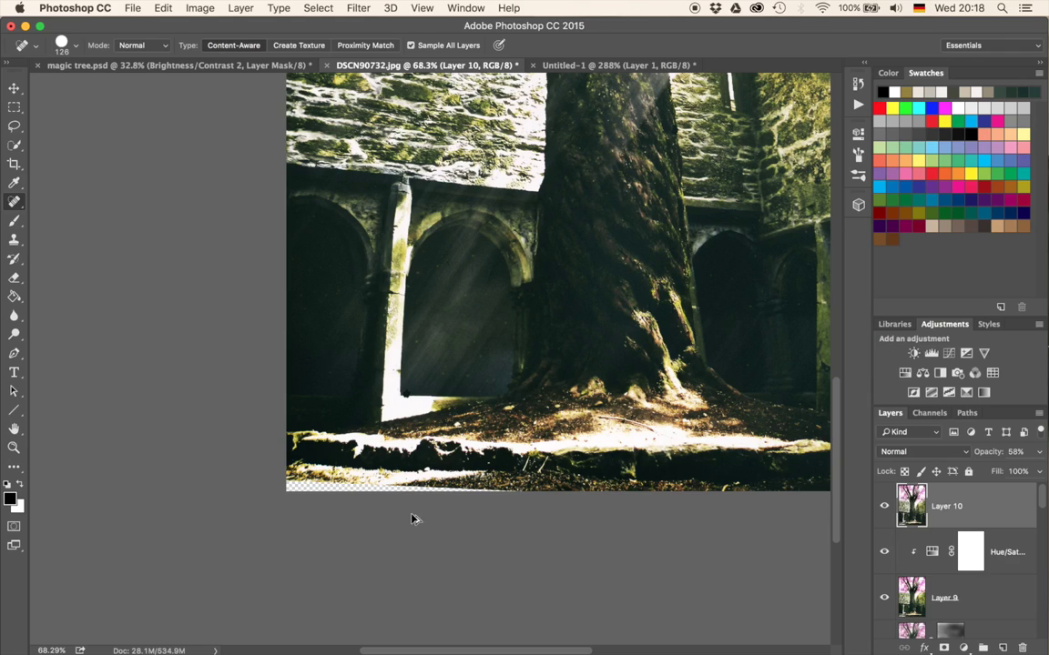
{"action": "key", "text": "super+alt+shift+e"}
{"action": "left_click_drag", "start_coordinate": [292, 499], "coordinate": [502, 496]}
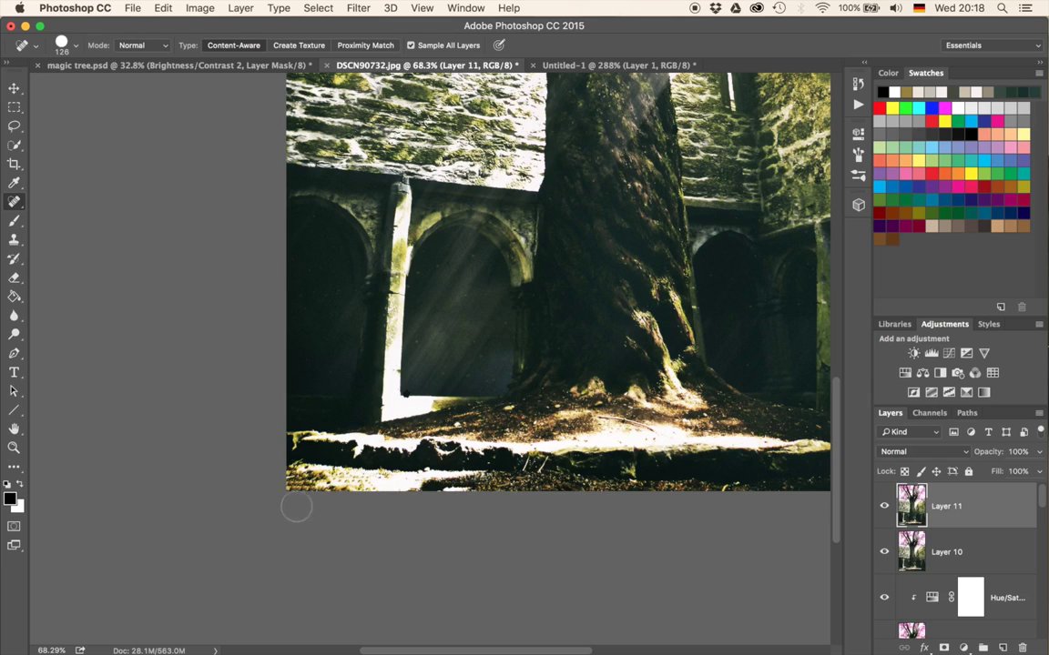
{"action": "left_click_drag", "start_coordinate": [350, 420], "coordinate": [327, 420], "text": "ctrl+alt"}
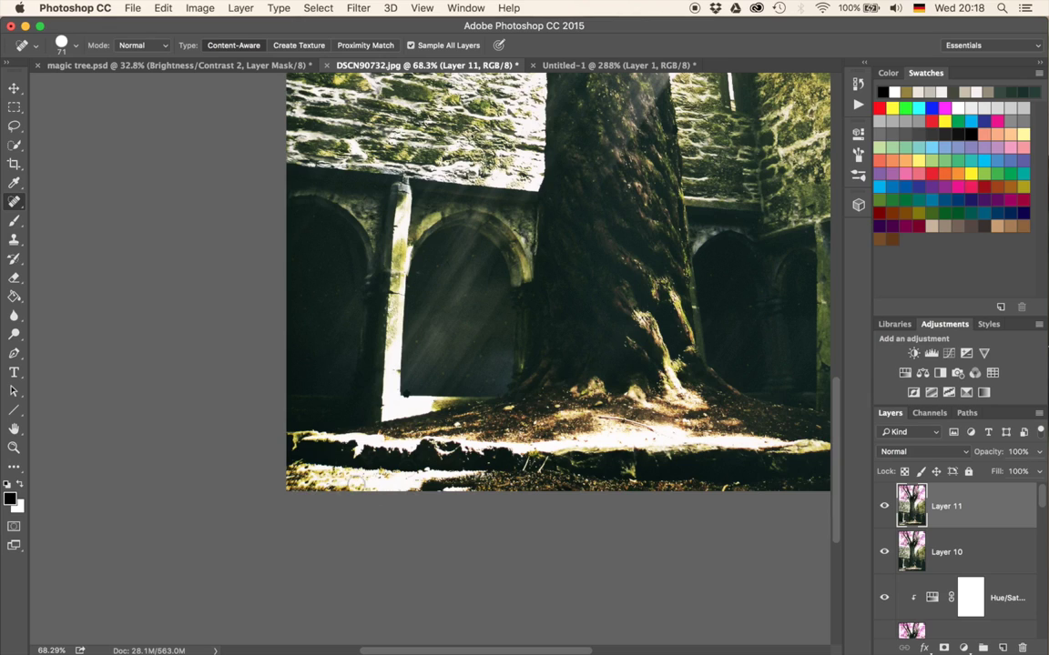
Compare the finished picture with the original photo by repeatedly isolating Layer 0 and showing all layers again
{"action": "scroll", "coordinate": [483, 493], "scroll_direction": "down", "scroll_amount": 5}
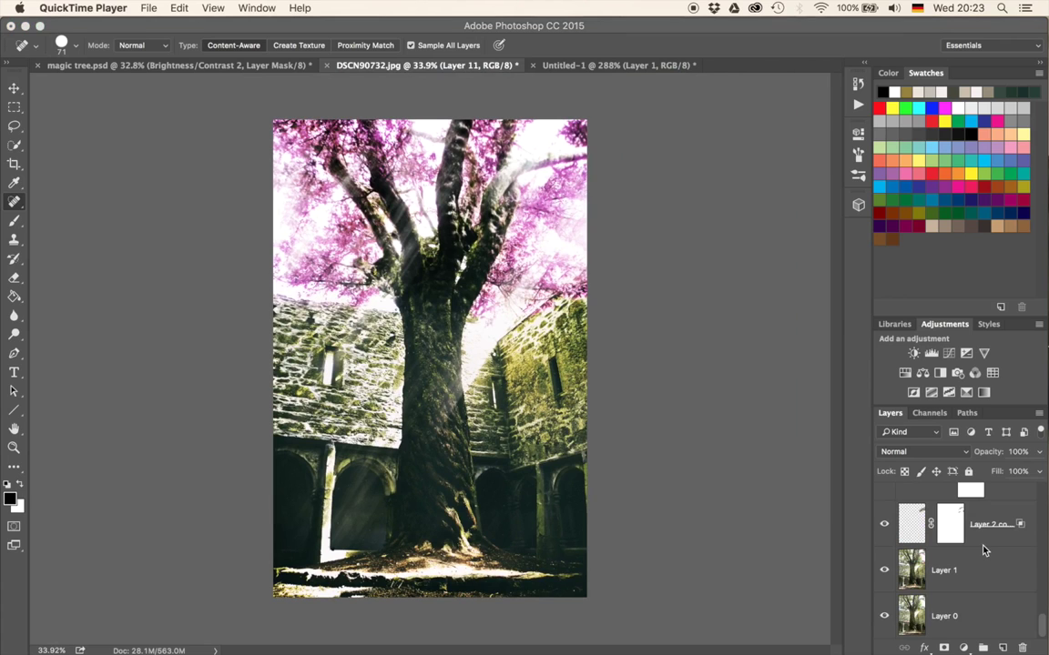
{"action": "left_click", "coordinate": [884, 619], "text": "alt"}
{"action": "left_click", "coordinate": [885, 620], "text": "alt"}
{"action": "left_click", "coordinate": [886, 621], "text": "alt"}
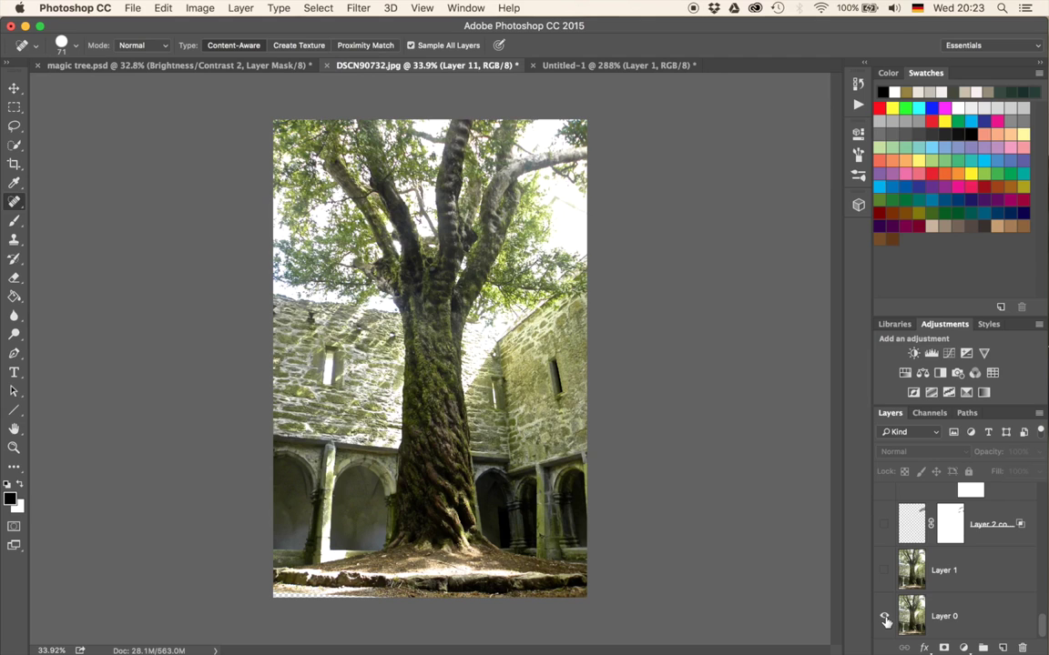
{"action": "left_click", "coordinate": [885, 621], "text": "alt"}
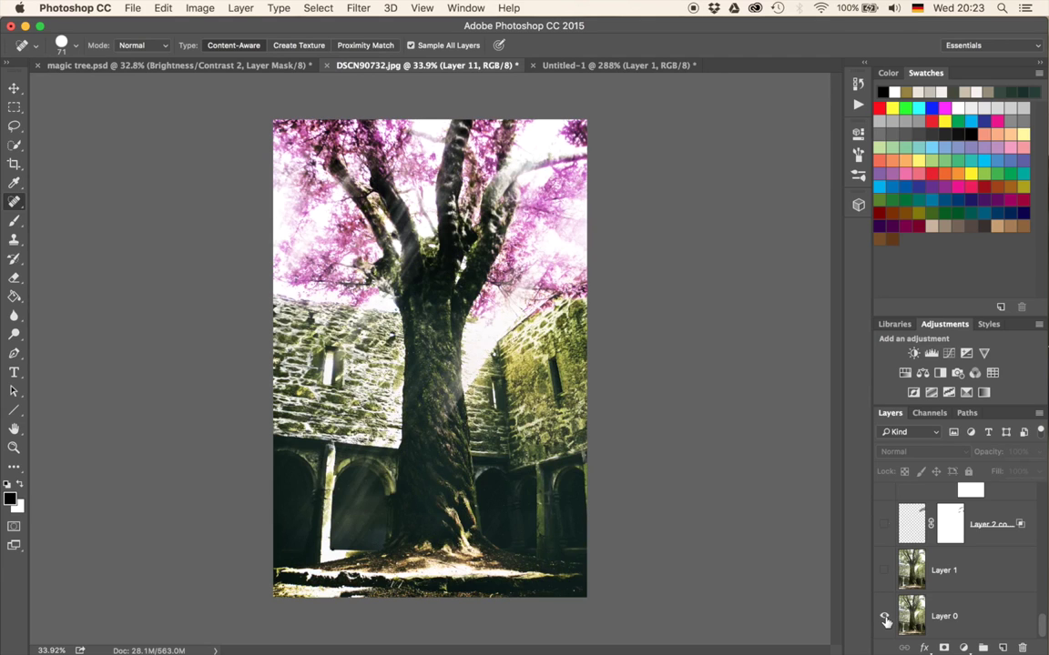
{"action": "left_click", "coordinate": [886, 621], "text": "alt"}
{"action": "left_click", "coordinate": [885, 621], "text": "alt"}
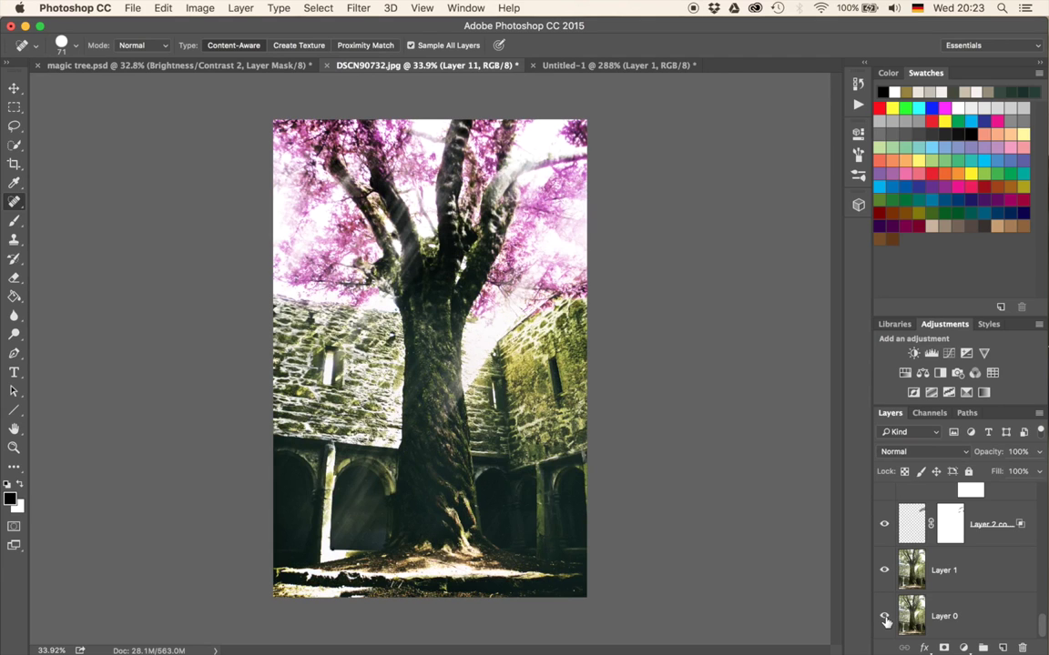